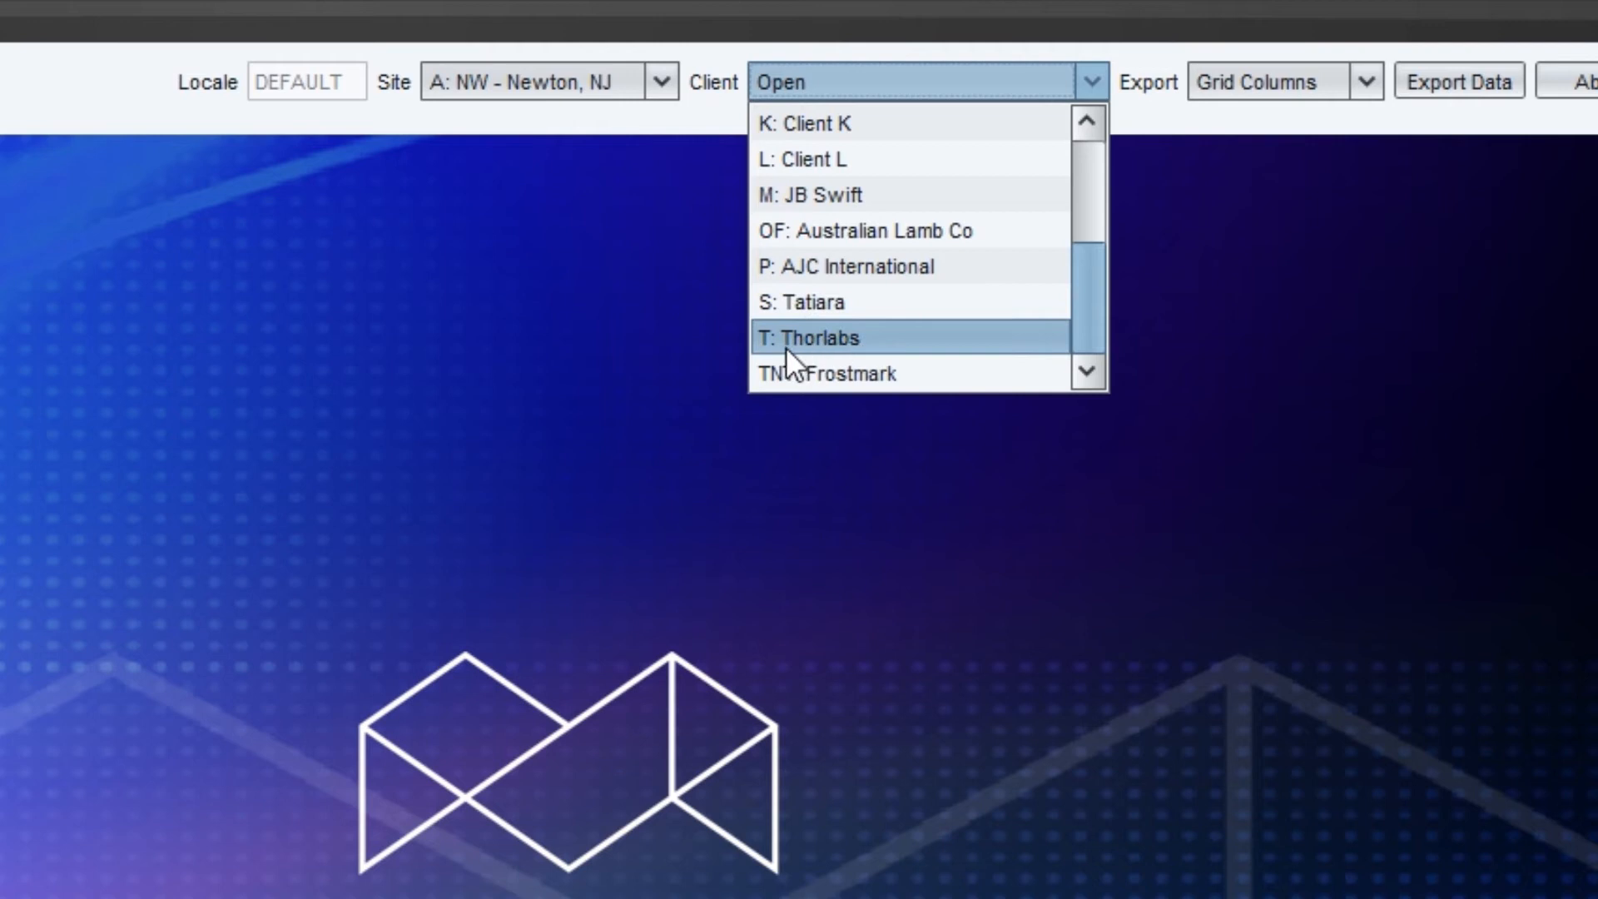
Choose T: Thorlabs as the client, then set the client selection back to Open
{"action": "left_click", "coordinate": [794, 342]}
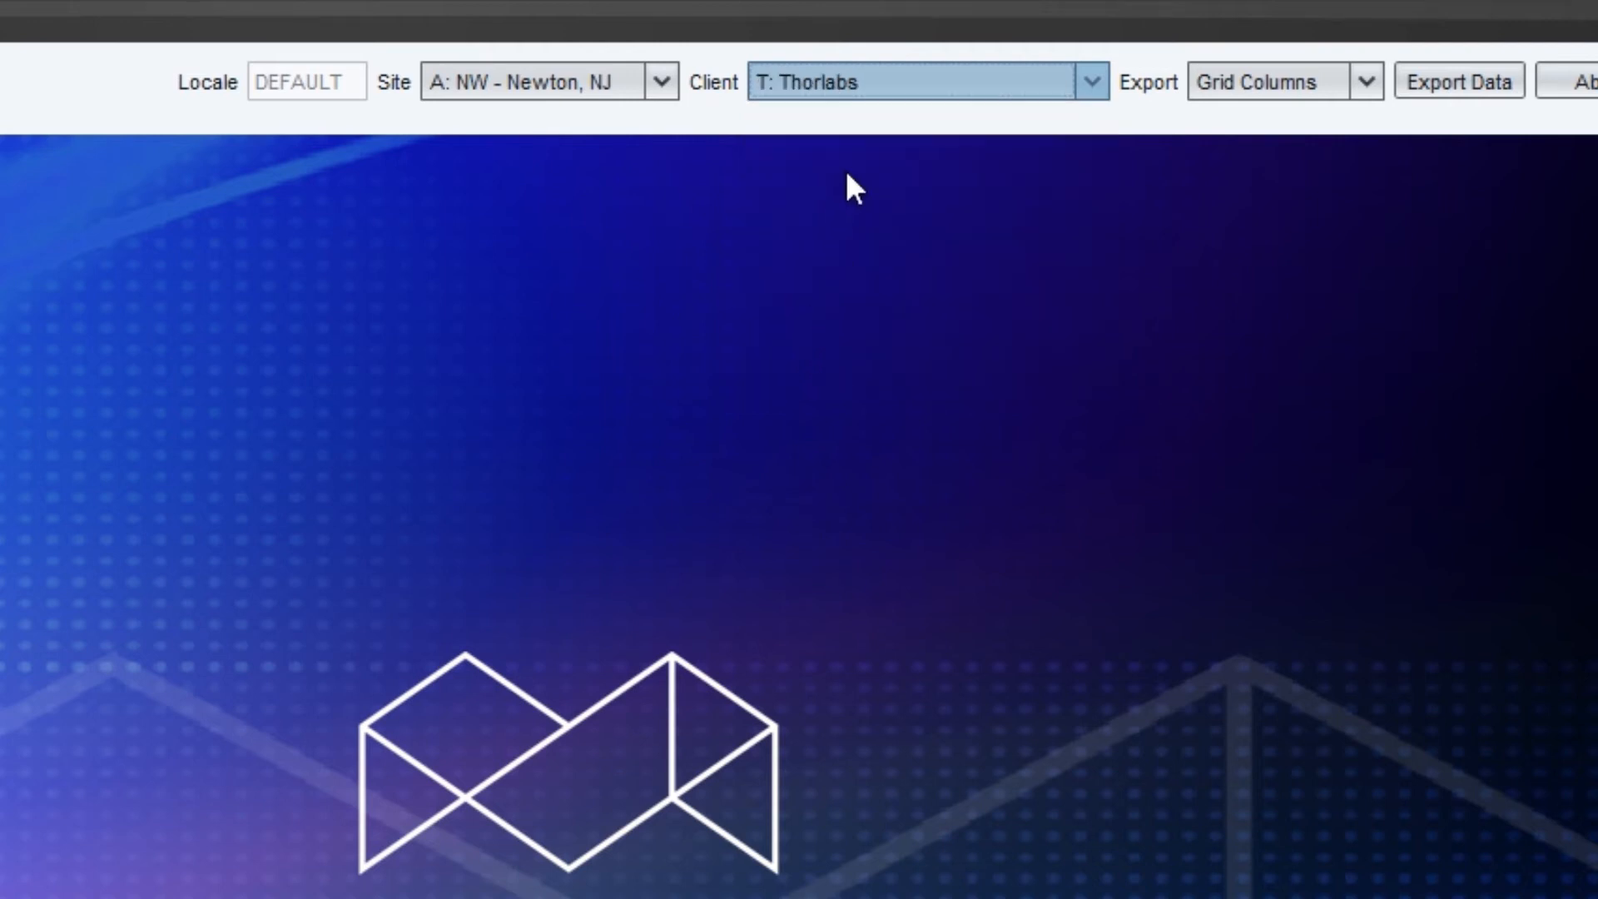
{"action": "left_click", "coordinate": [881, 95]}
{"action": "left_click_drag", "start_coordinate": [1077, 250], "coordinate": [1071, 142]}
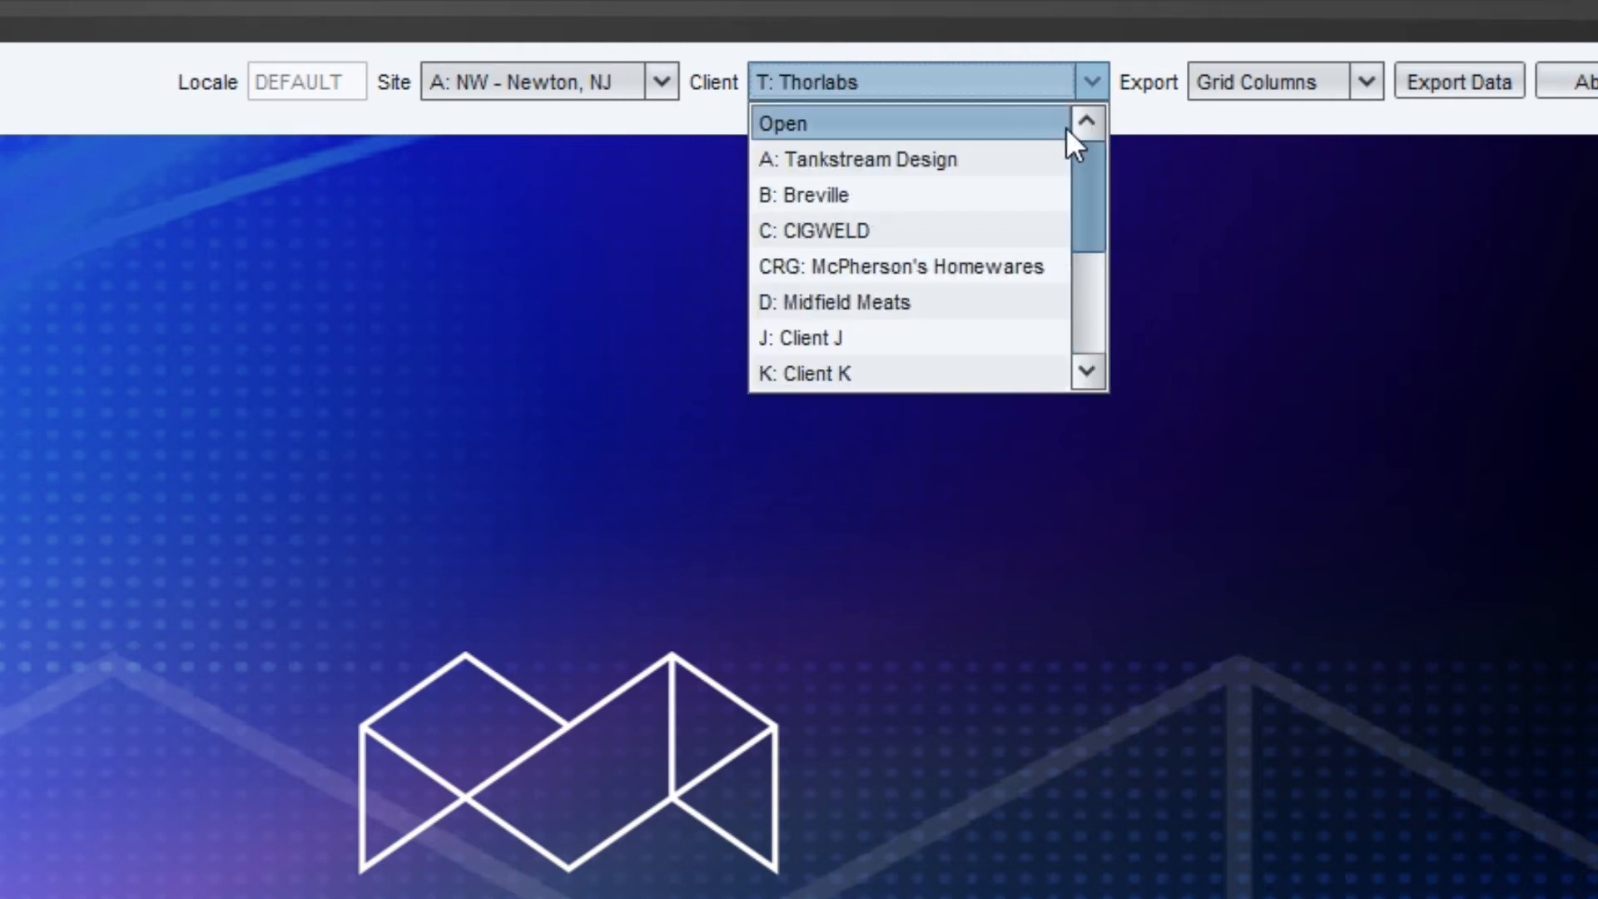
{"action": "left_click", "coordinate": [996, 121]}
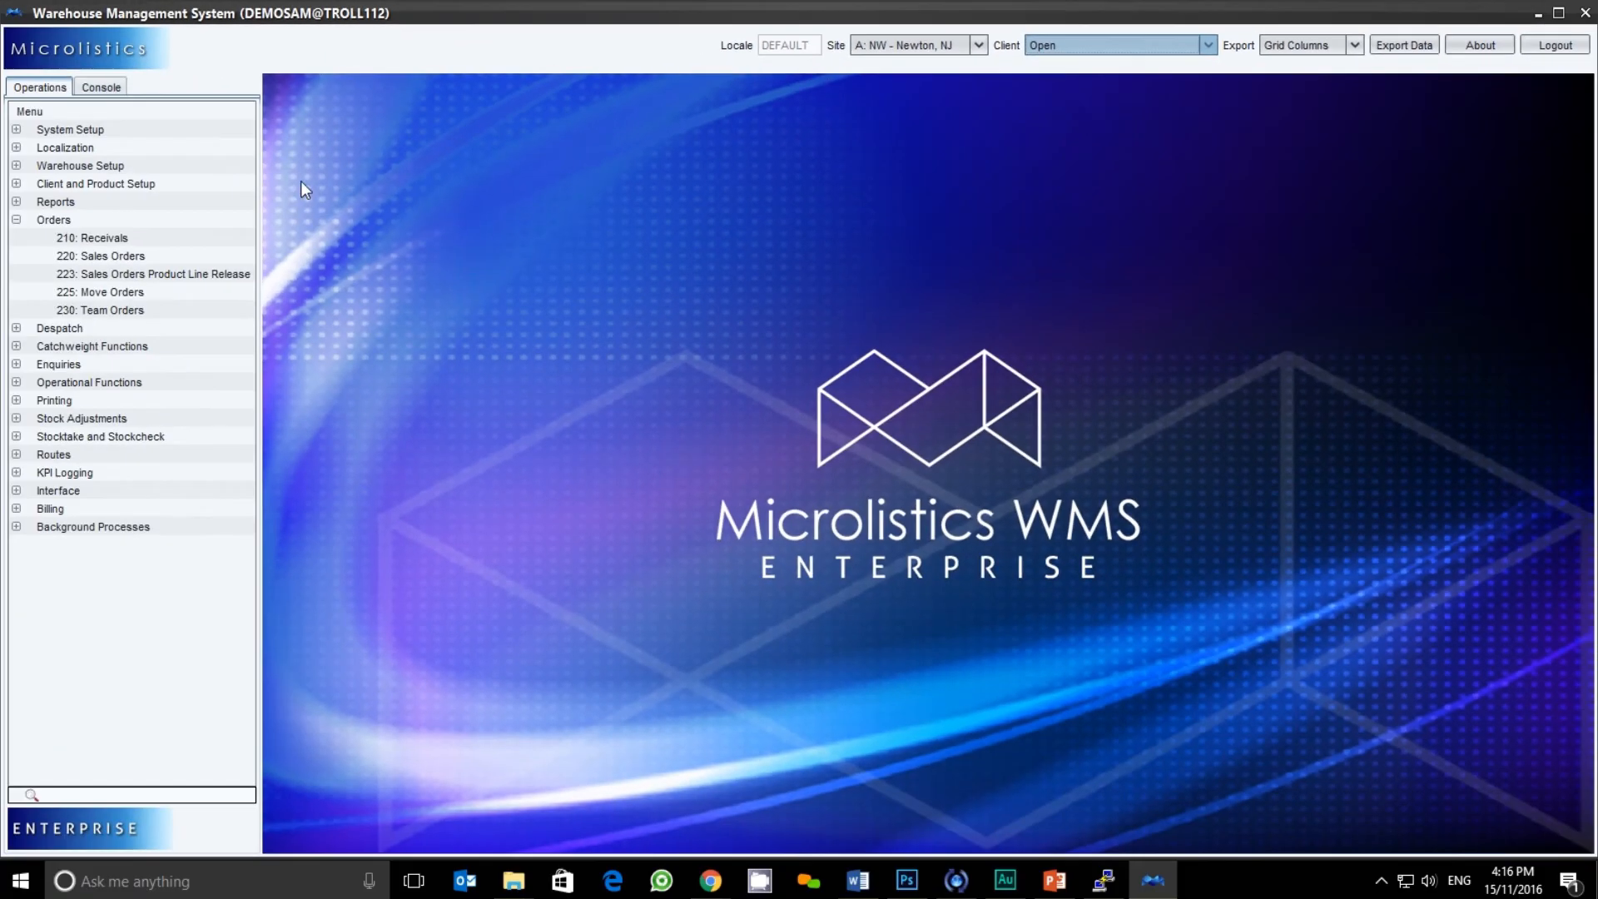
Open the 210 Receivals list, then Product Master via menu search 131
{"action": "left_click", "coordinate": [94, 238]}
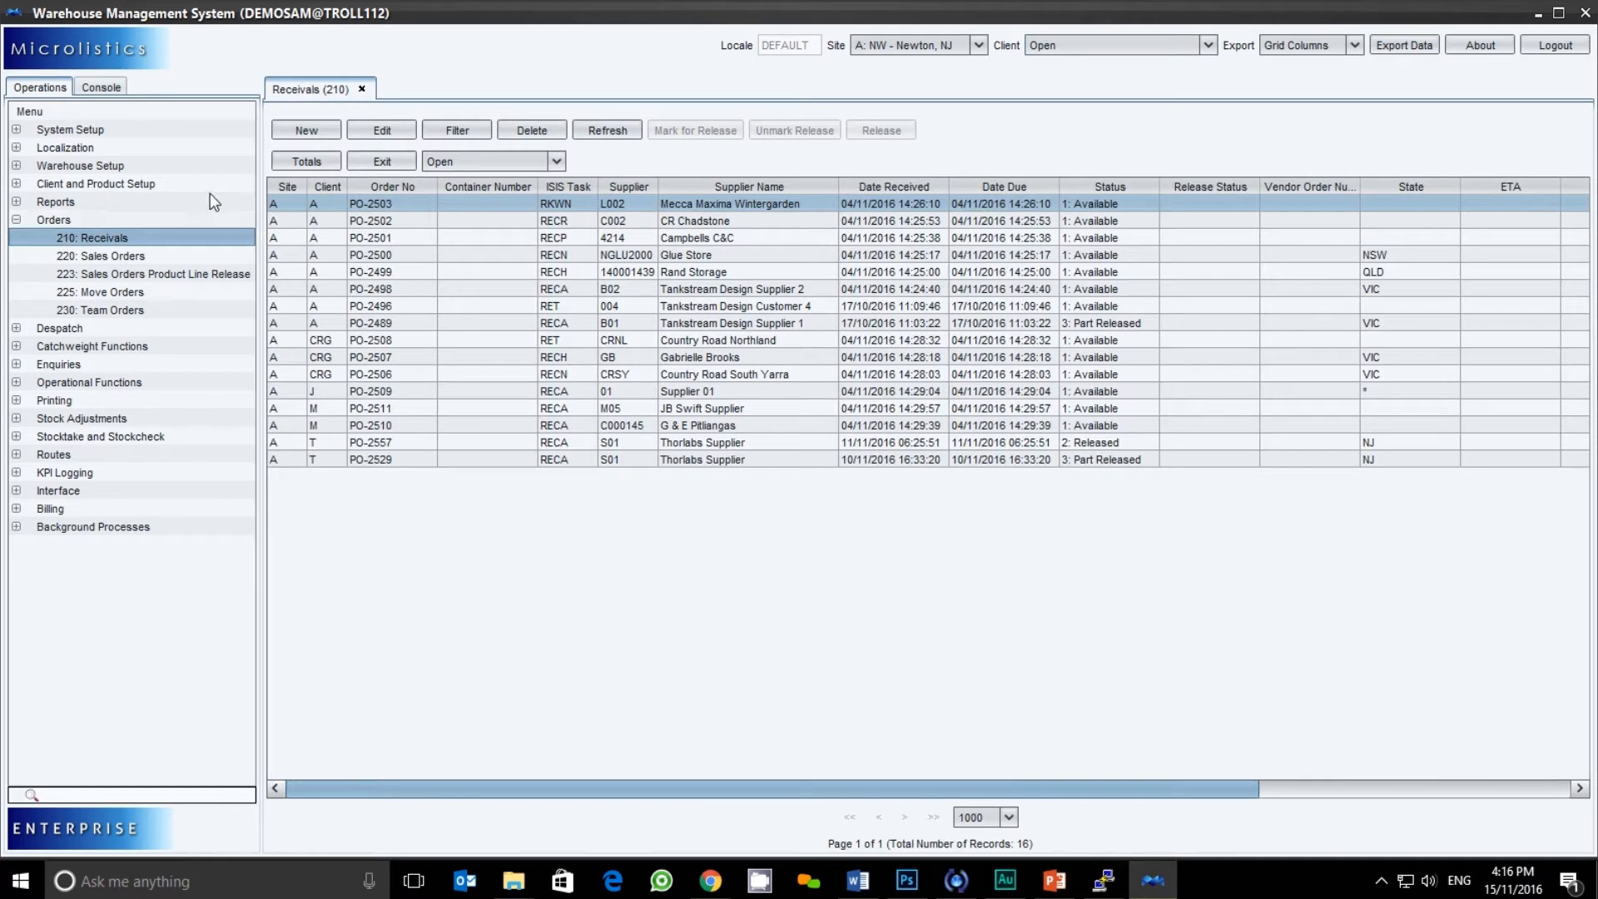
{"action": "left_click", "coordinate": [131, 793]}
{"action": "type", "text": "131"}
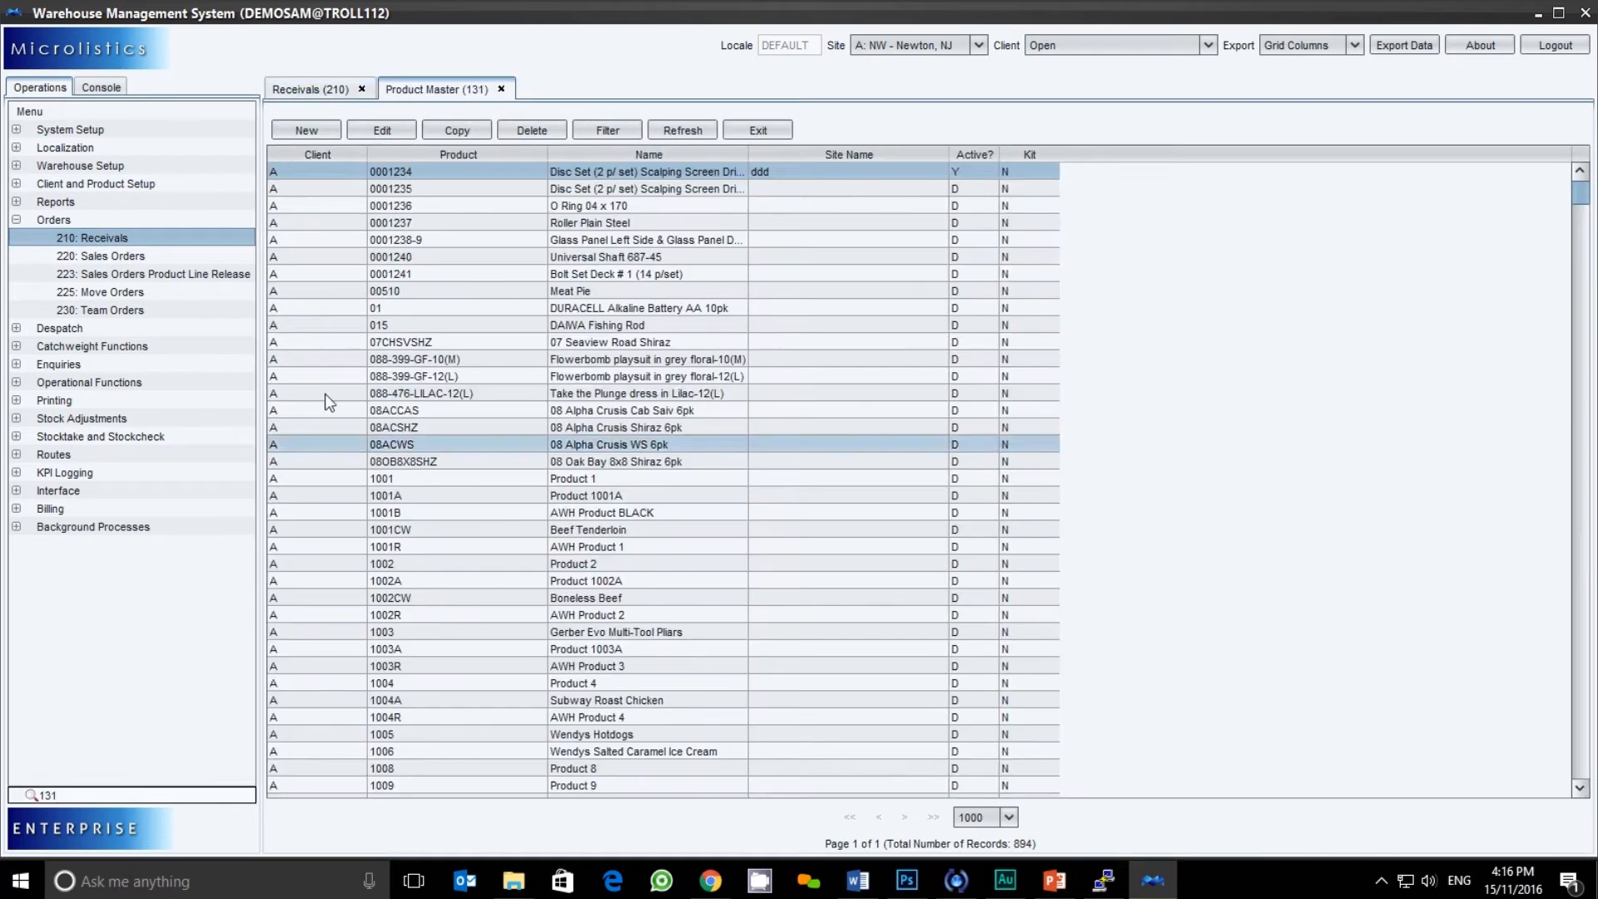
Compare the Receivals and Product Master lists, then open 220 Sales Orders
{"action": "left_click", "coordinate": [308, 89]}
{"action": "left_click", "coordinate": [403, 89]}
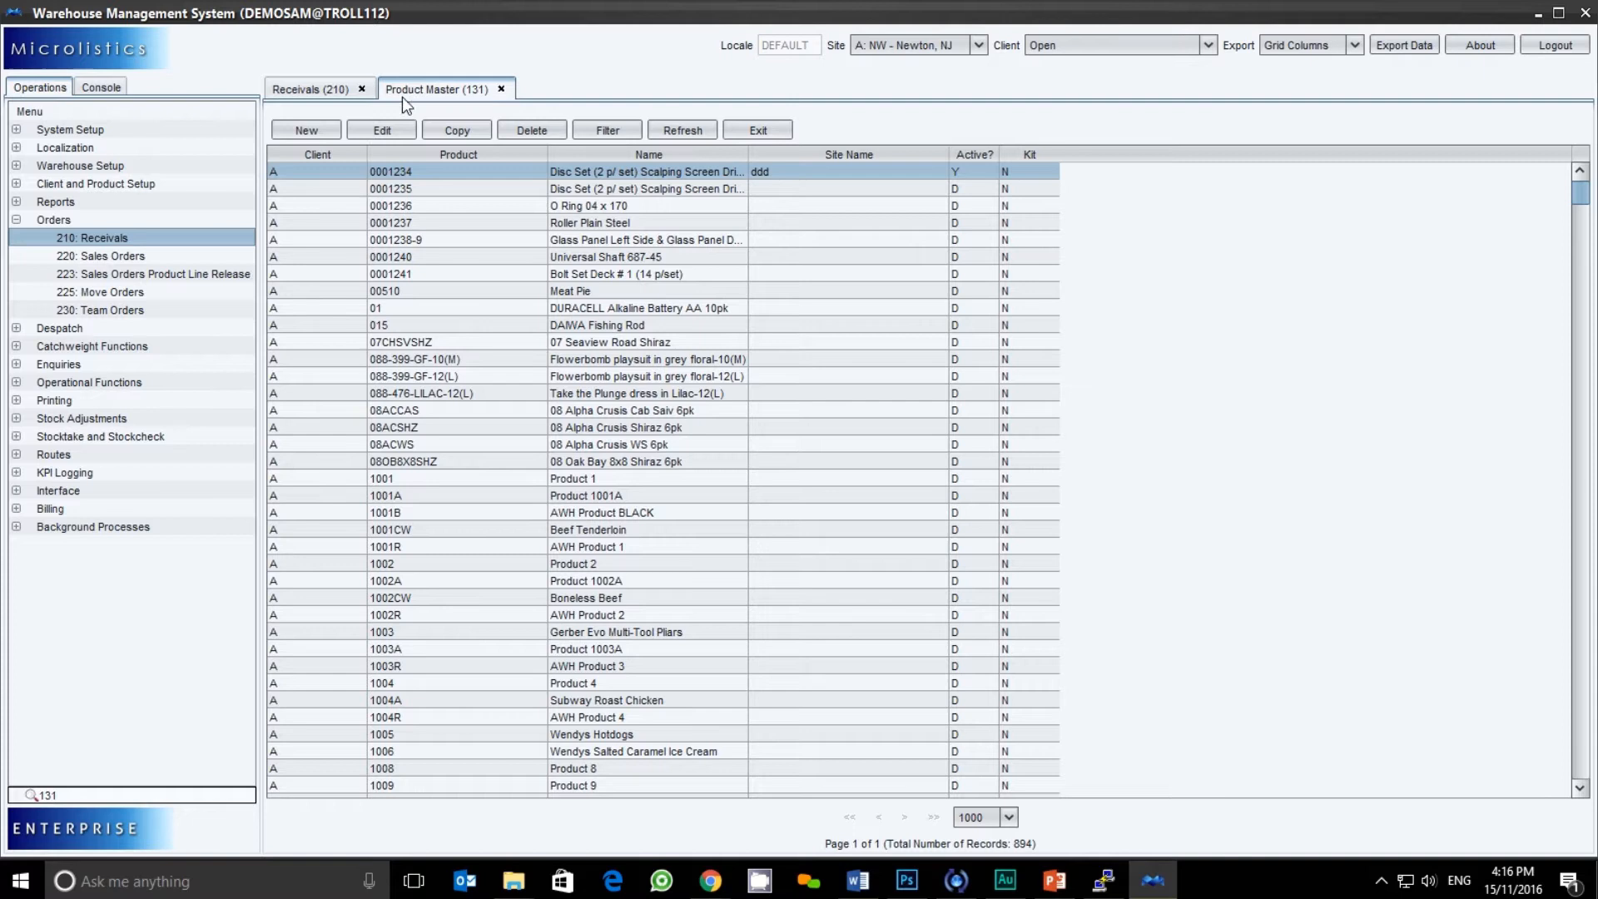
{"action": "left_click", "coordinate": [310, 93]}
{"action": "left_click", "coordinate": [420, 93]}
{"action": "left_click", "coordinate": [102, 257]}
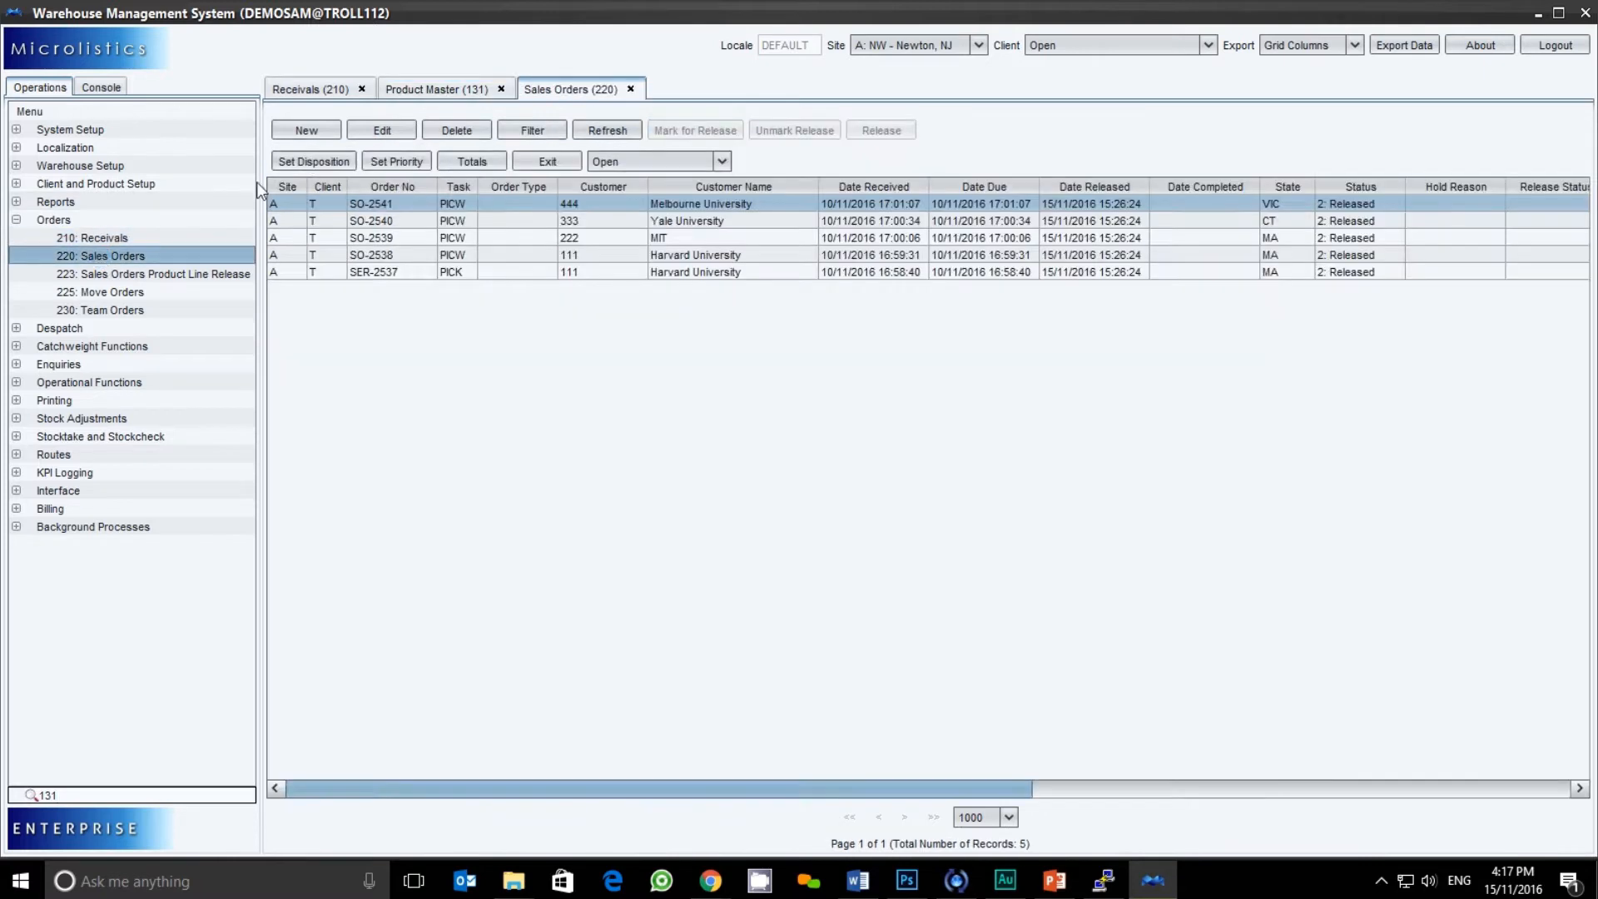
Flip through the Receivals and Product Master tabs back to Sales Orders
{"action": "left_click", "coordinate": [337, 92]}
{"action": "left_click", "coordinate": [469, 91]}
{"action": "left_click", "coordinate": [571, 89]}
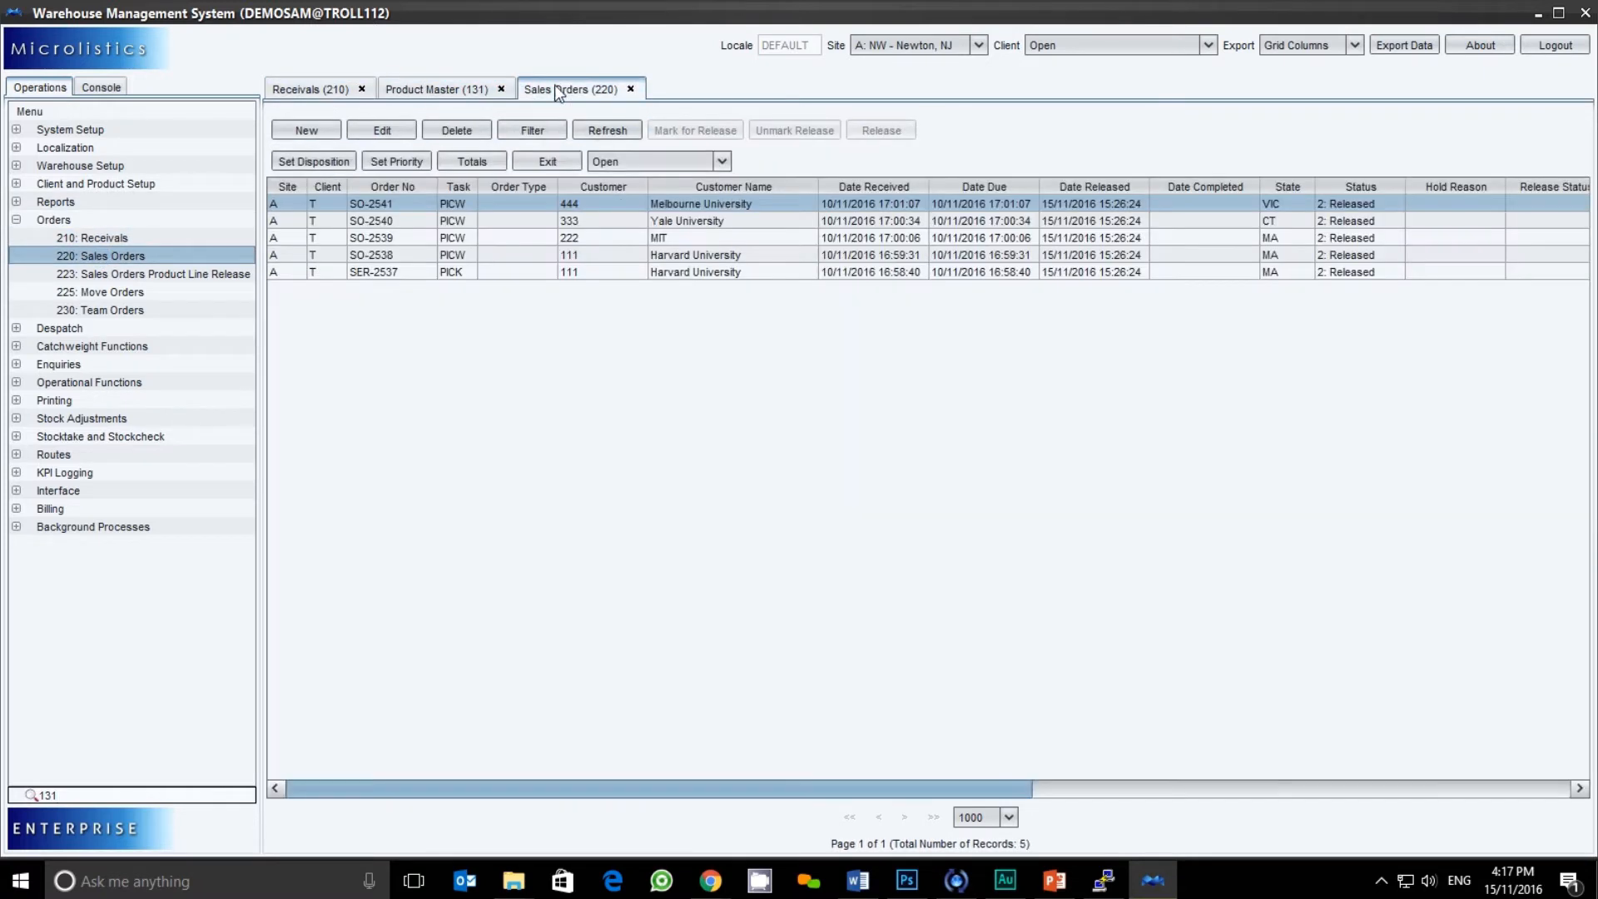
Open 353 Stock Enquiry from Enquiries and bring up its Filter dialog
{"action": "left_click", "coordinate": [17, 365]}
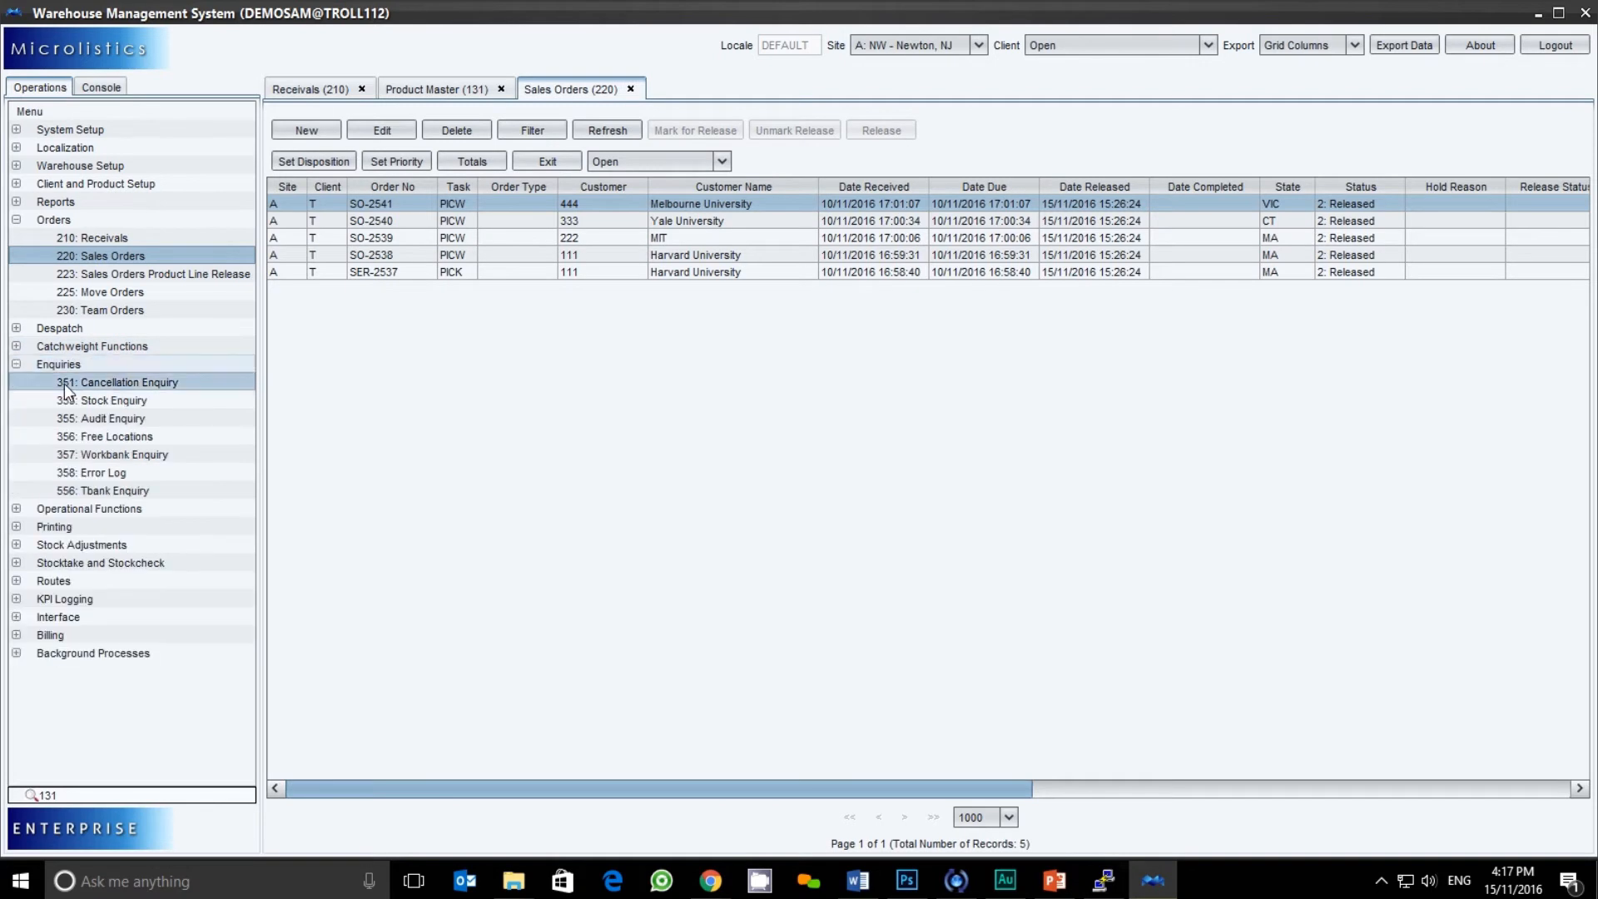
{"action": "left_click", "coordinate": [92, 400]}
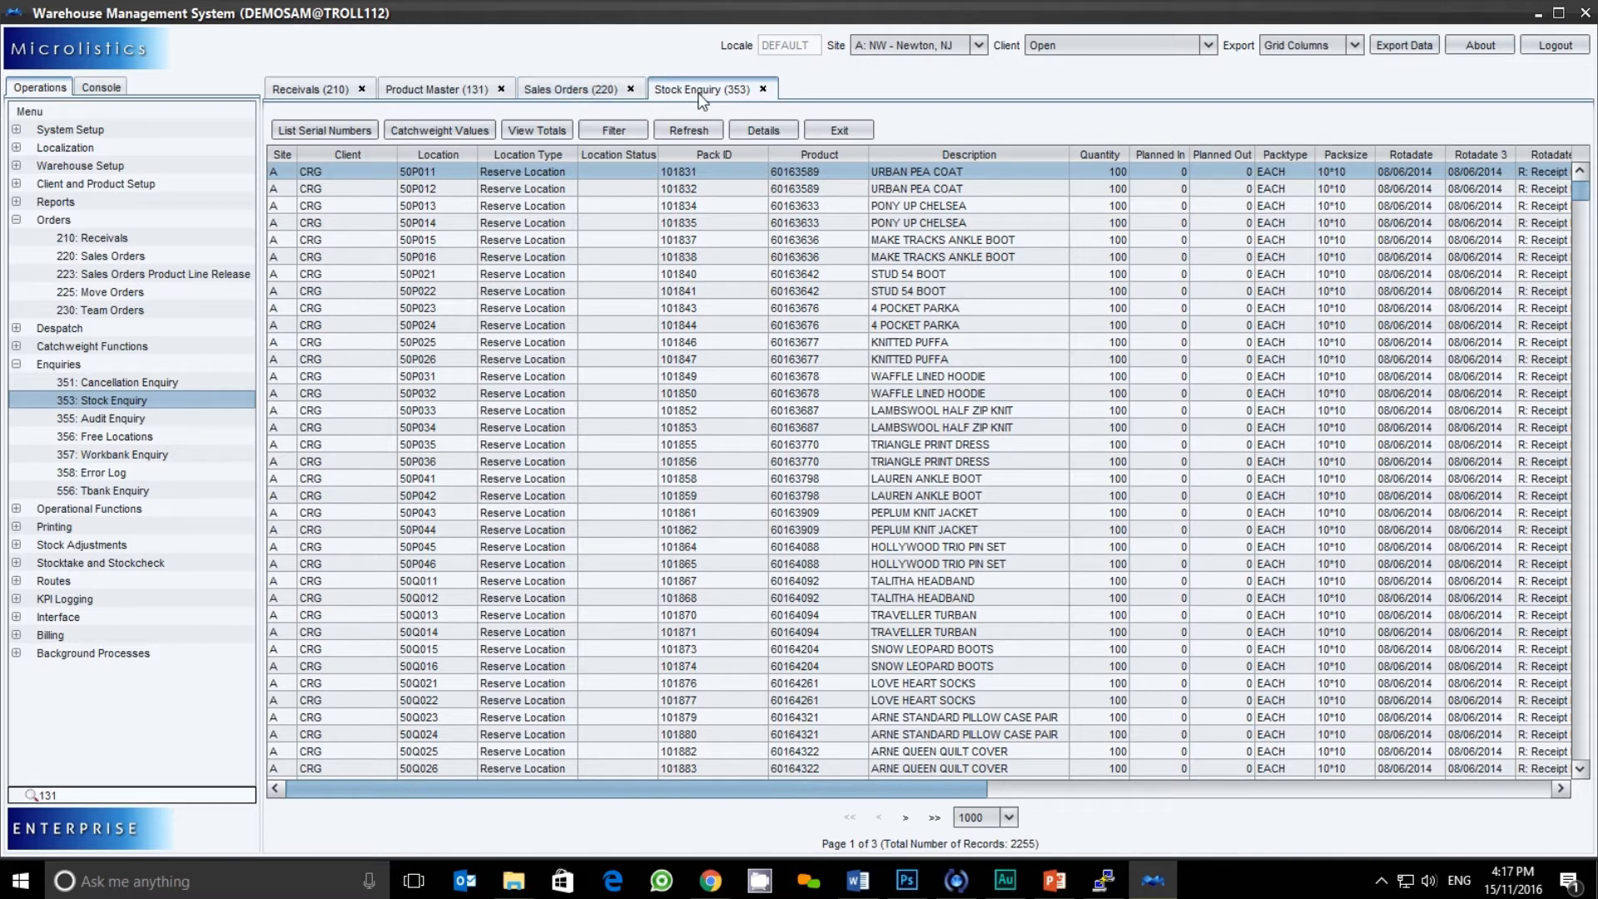
{"action": "mouse_move", "coordinate": [528, 155]}
{"action": "left_mouse_down"}
{"action": "mouse_move", "coordinate": [1019, 161]}
{"action": "mouse_move", "coordinate": [606, 171]}
{"action": "mouse_move", "coordinate": [581, 164]}
{"action": "mouse_move", "coordinate": [694, 153]}
{"action": "mouse_move", "coordinate": [542, 155]}
{"action": "left_mouse_up"}
{"action": "left_click", "coordinate": [606, 128]}
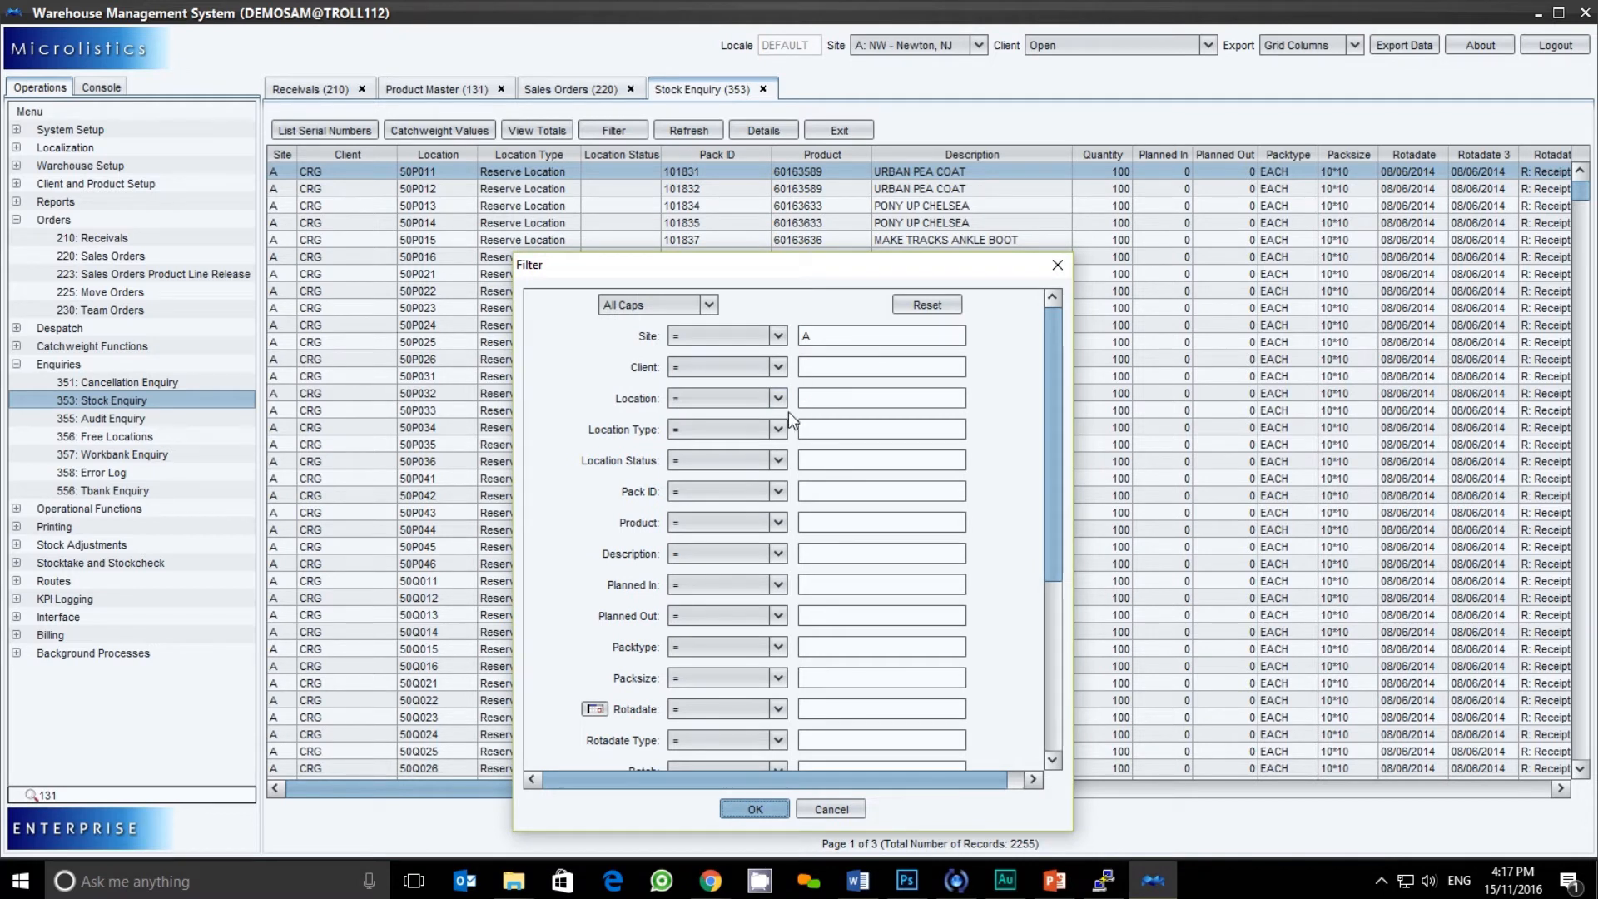
Filter stock by Location = 50P025 and select the single KNITTED PUFFA record
{"action": "left_click", "coordinate": [778, 398]}
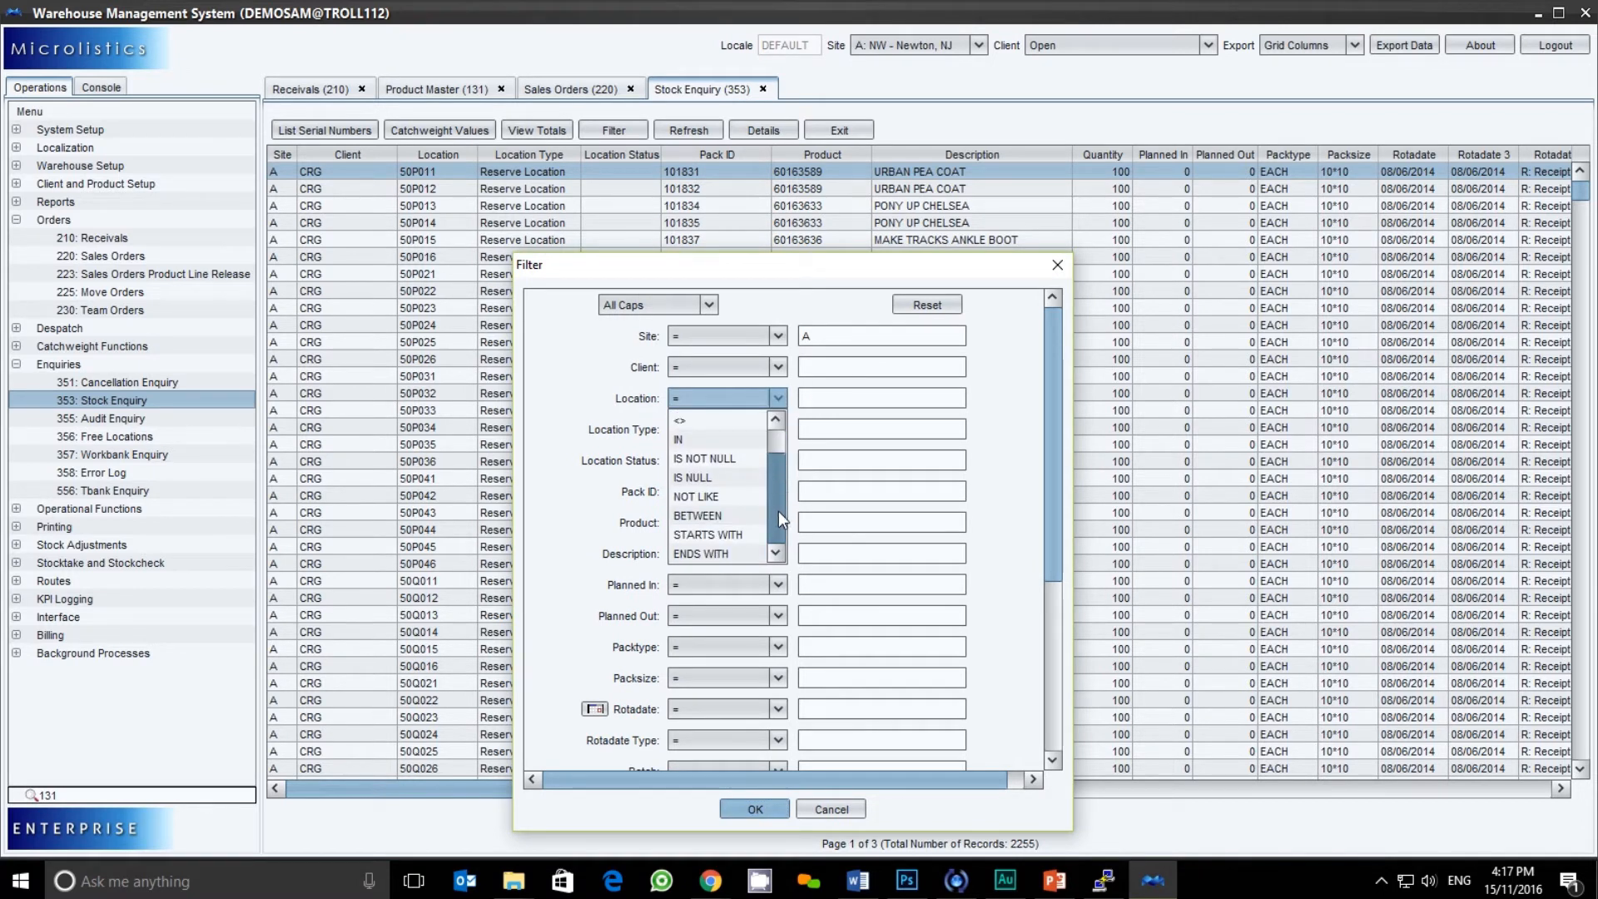
{"action": "left_click_drag", "start_coordinate": [777, 511], "coordinate": [772, 432]}
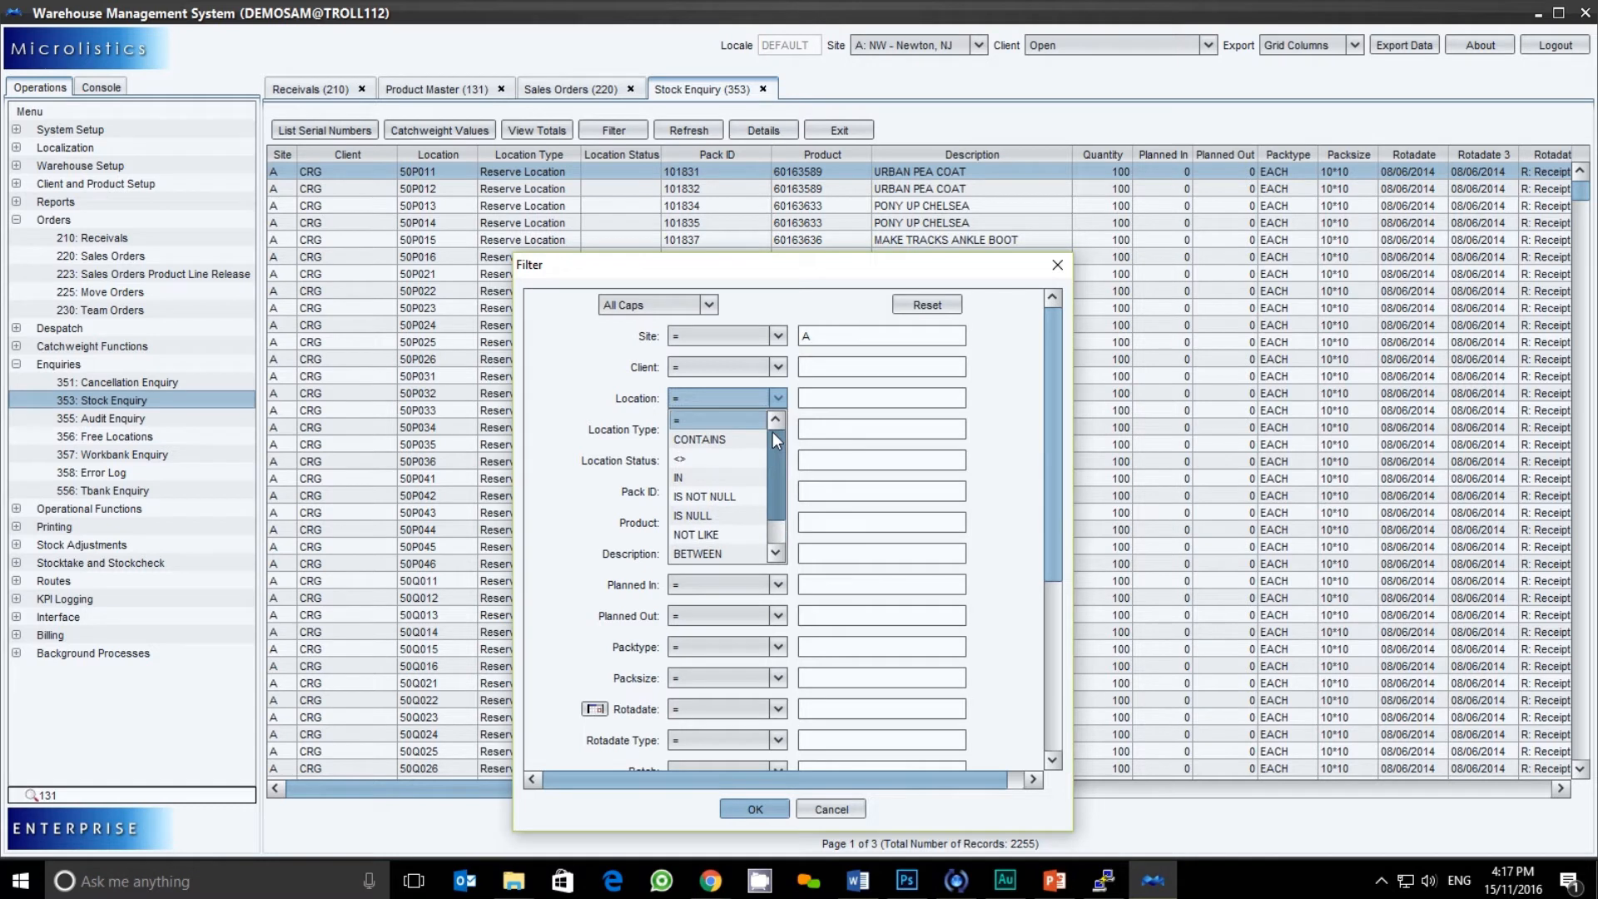
{"action": "left_click", "coordinate": [826, 397]}
{"action": "type", "text": "50"}
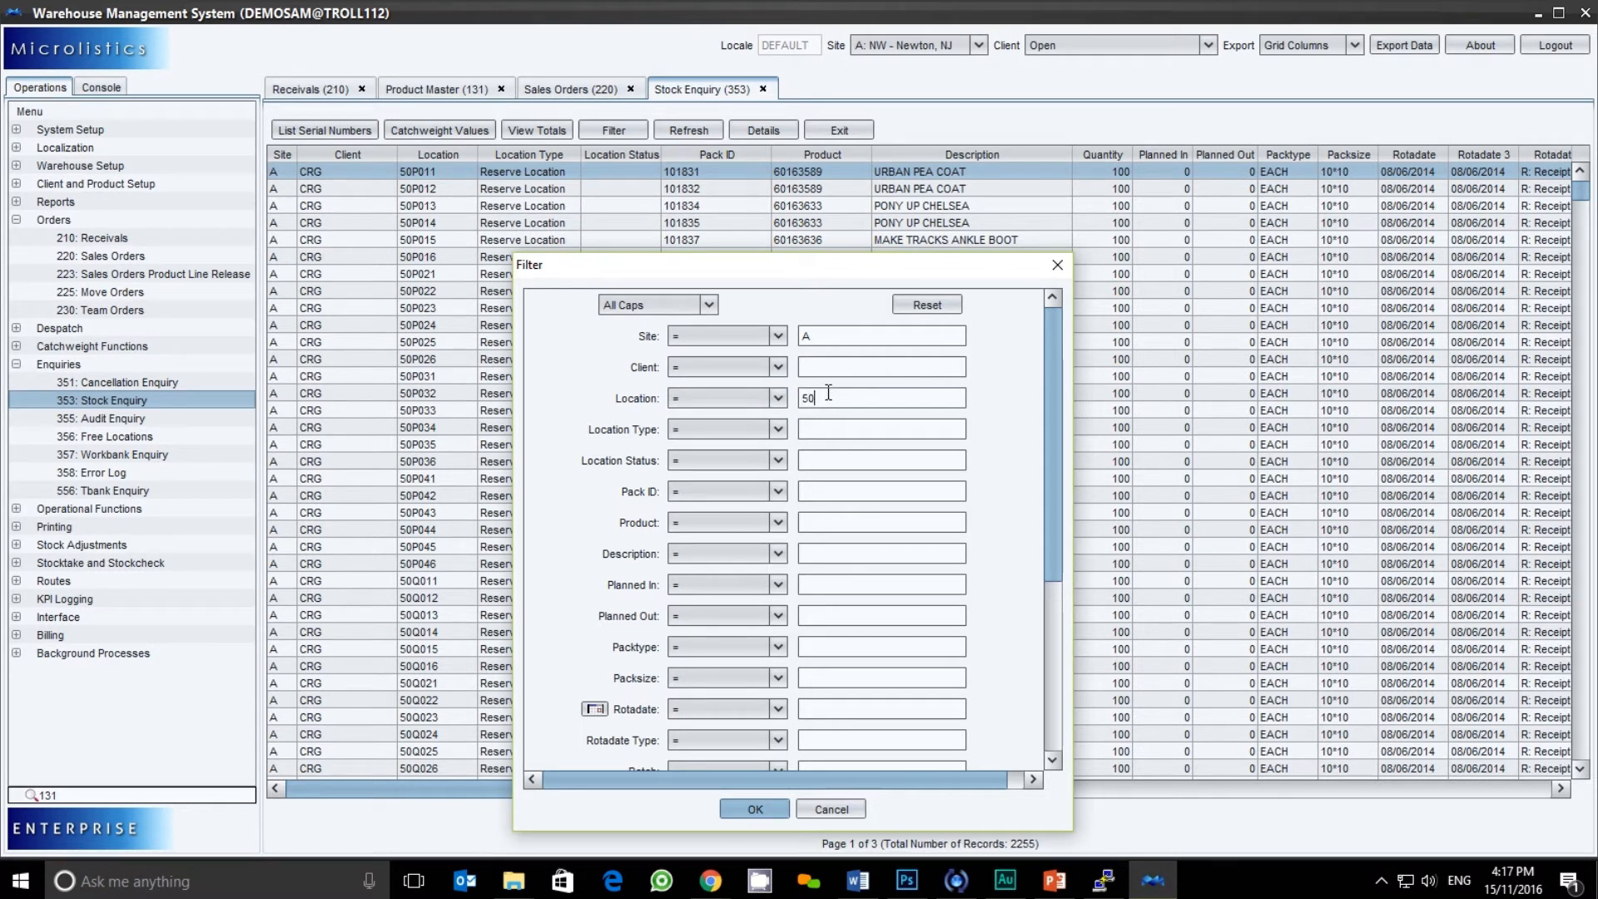
{"action": "type", "text": "P025"}
{"action": "left_click", "coordinate": [749, 811]}
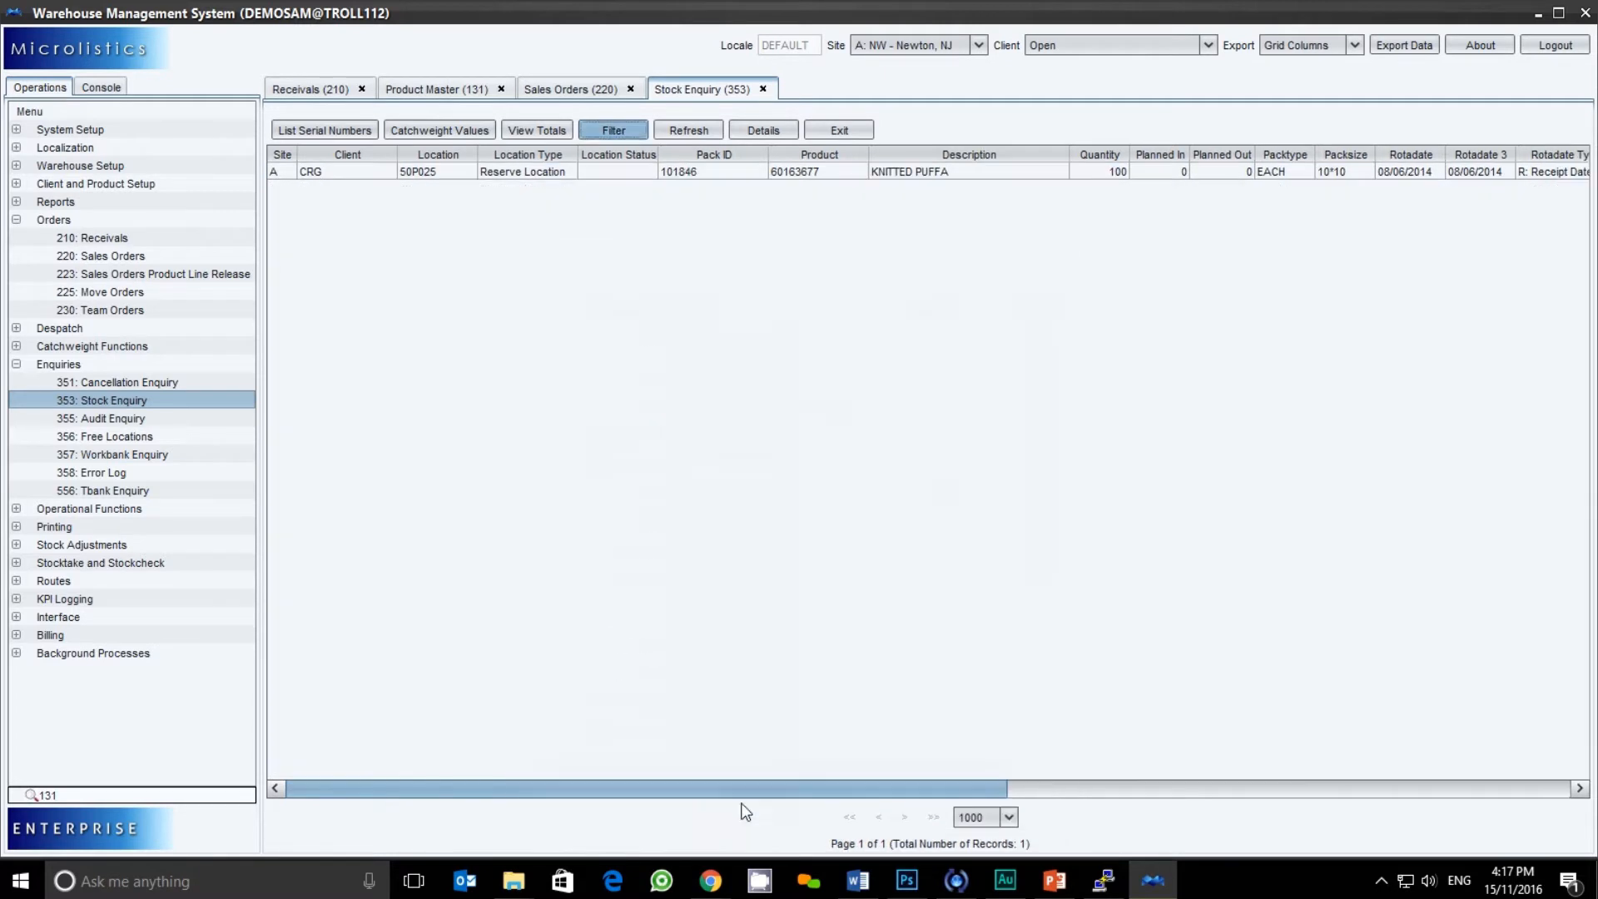
{"action": "left_click", "coordinate": [435, 172]}
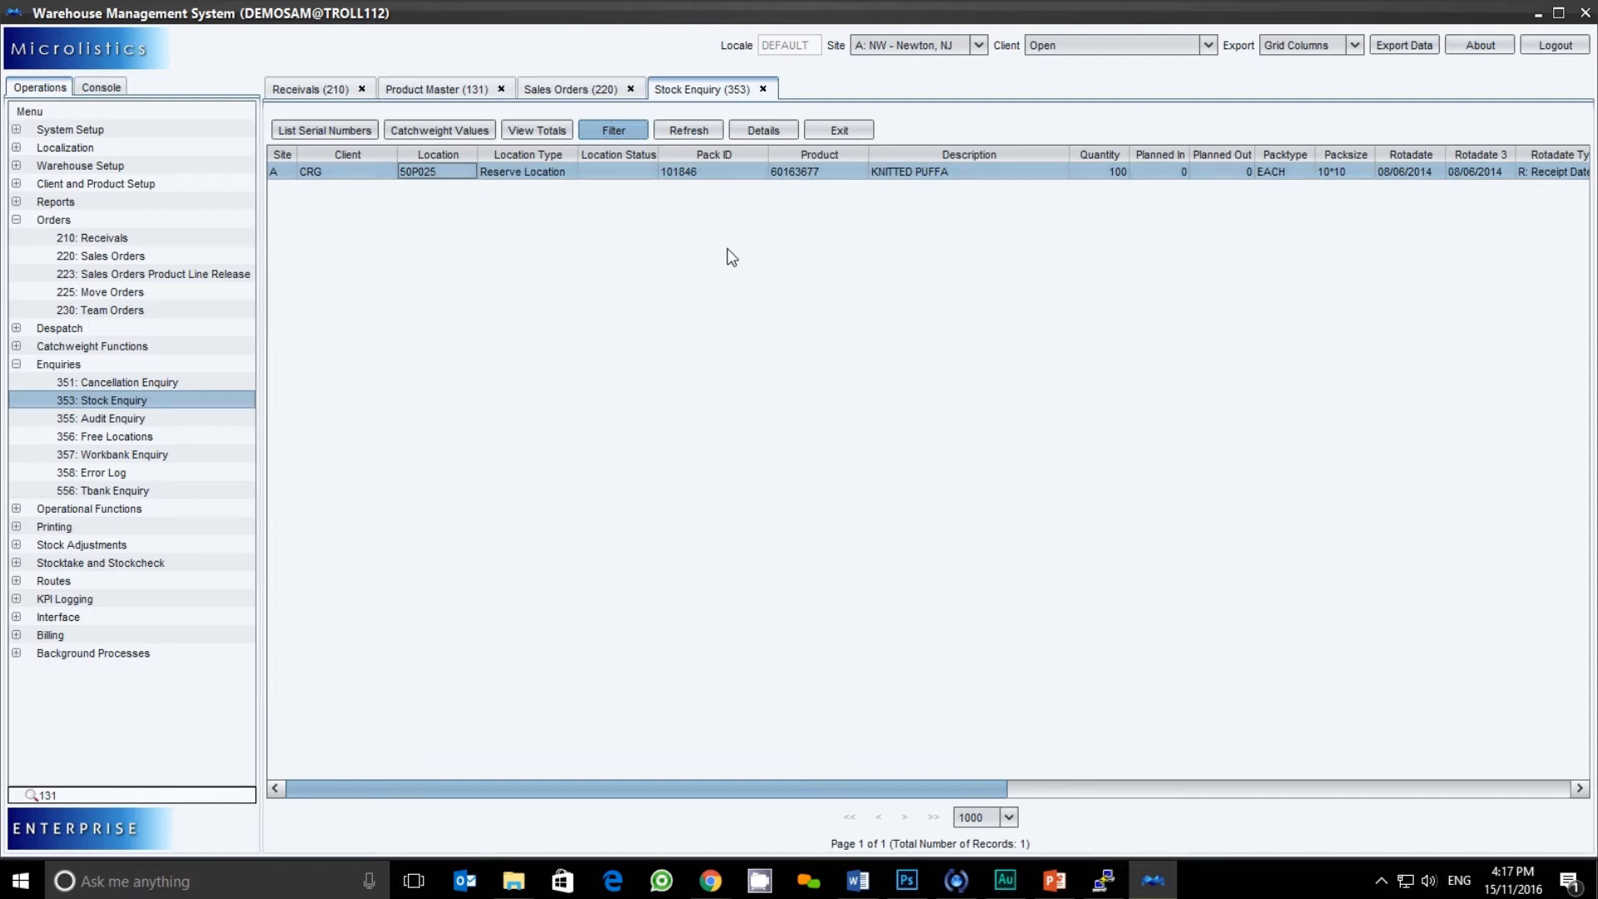
{"action": "left_click_drag", "start_coordinate": [794, 789], "coordinate": [985, 784]}
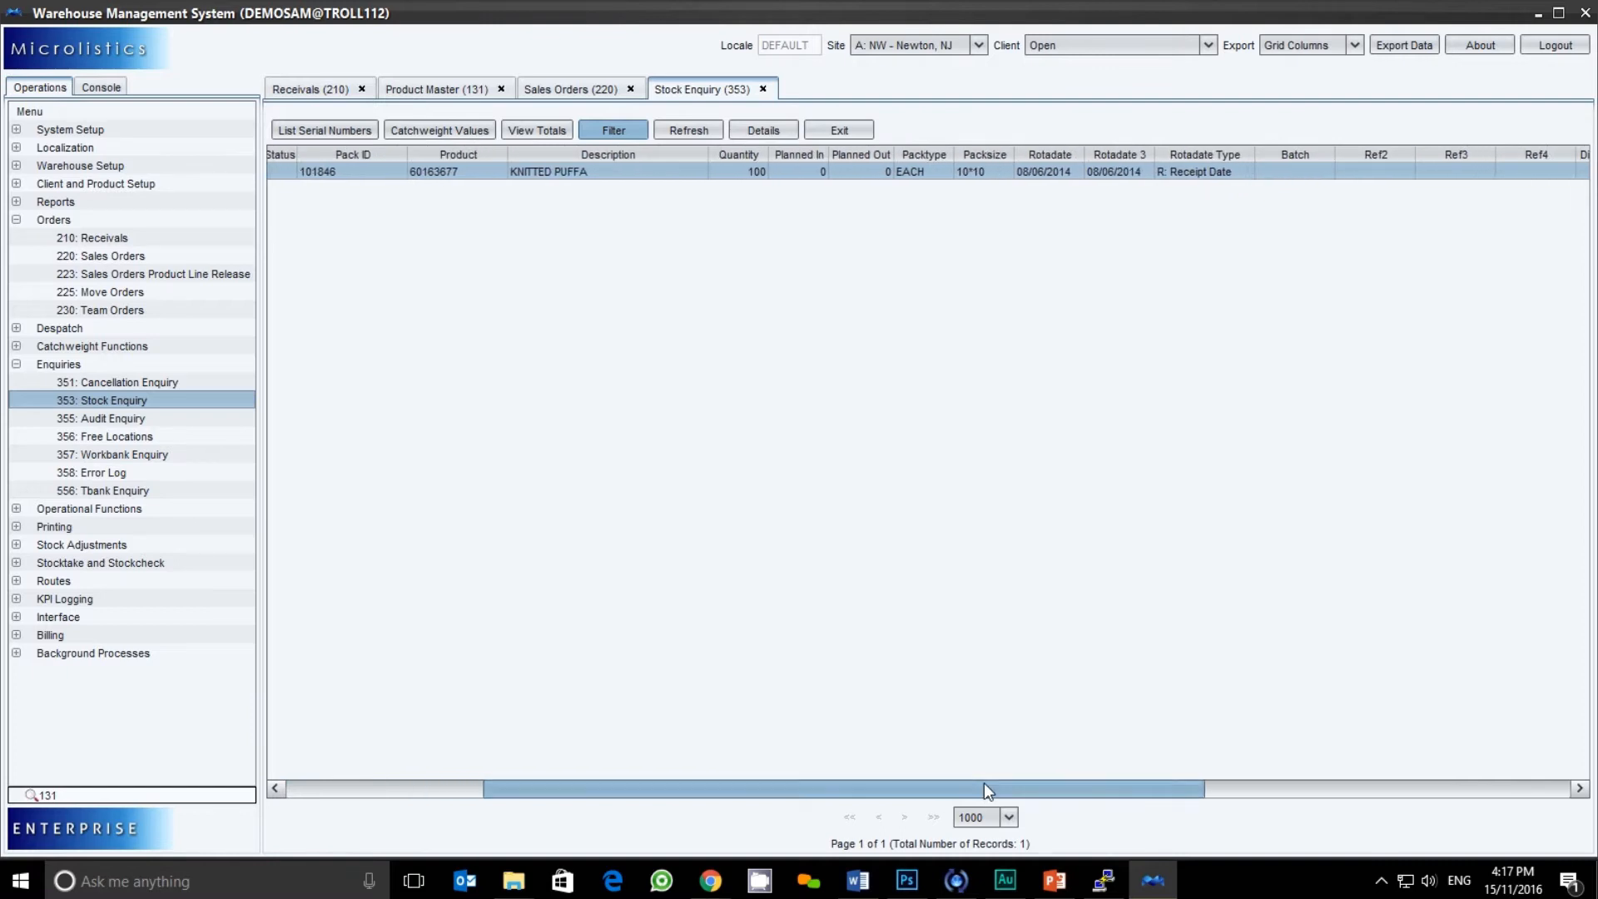
Close Stock Enquiry, select all five sales orders, and open 357 Workbank Enquiry
{"action": "left_click", "coordinate": [762, 90]}
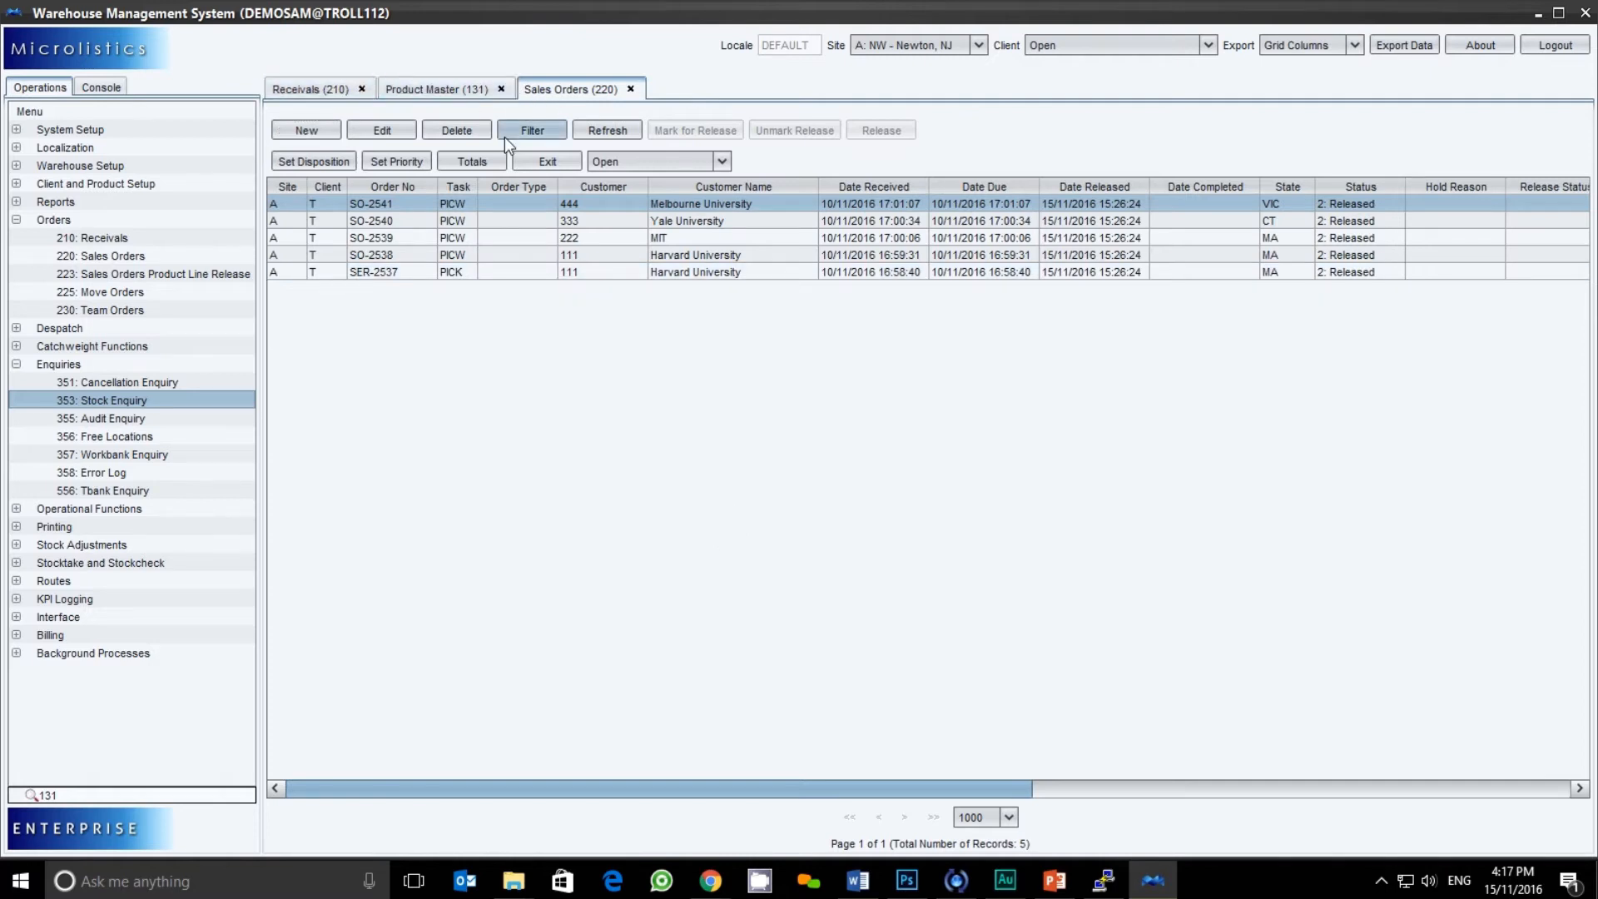
{"action": "left_click", "coordinate": [523, 223], "text": "ctrl"}
{"action": "left_click_drag", "start_coordinate": [523, 226], "coordinate": [523, 269]}
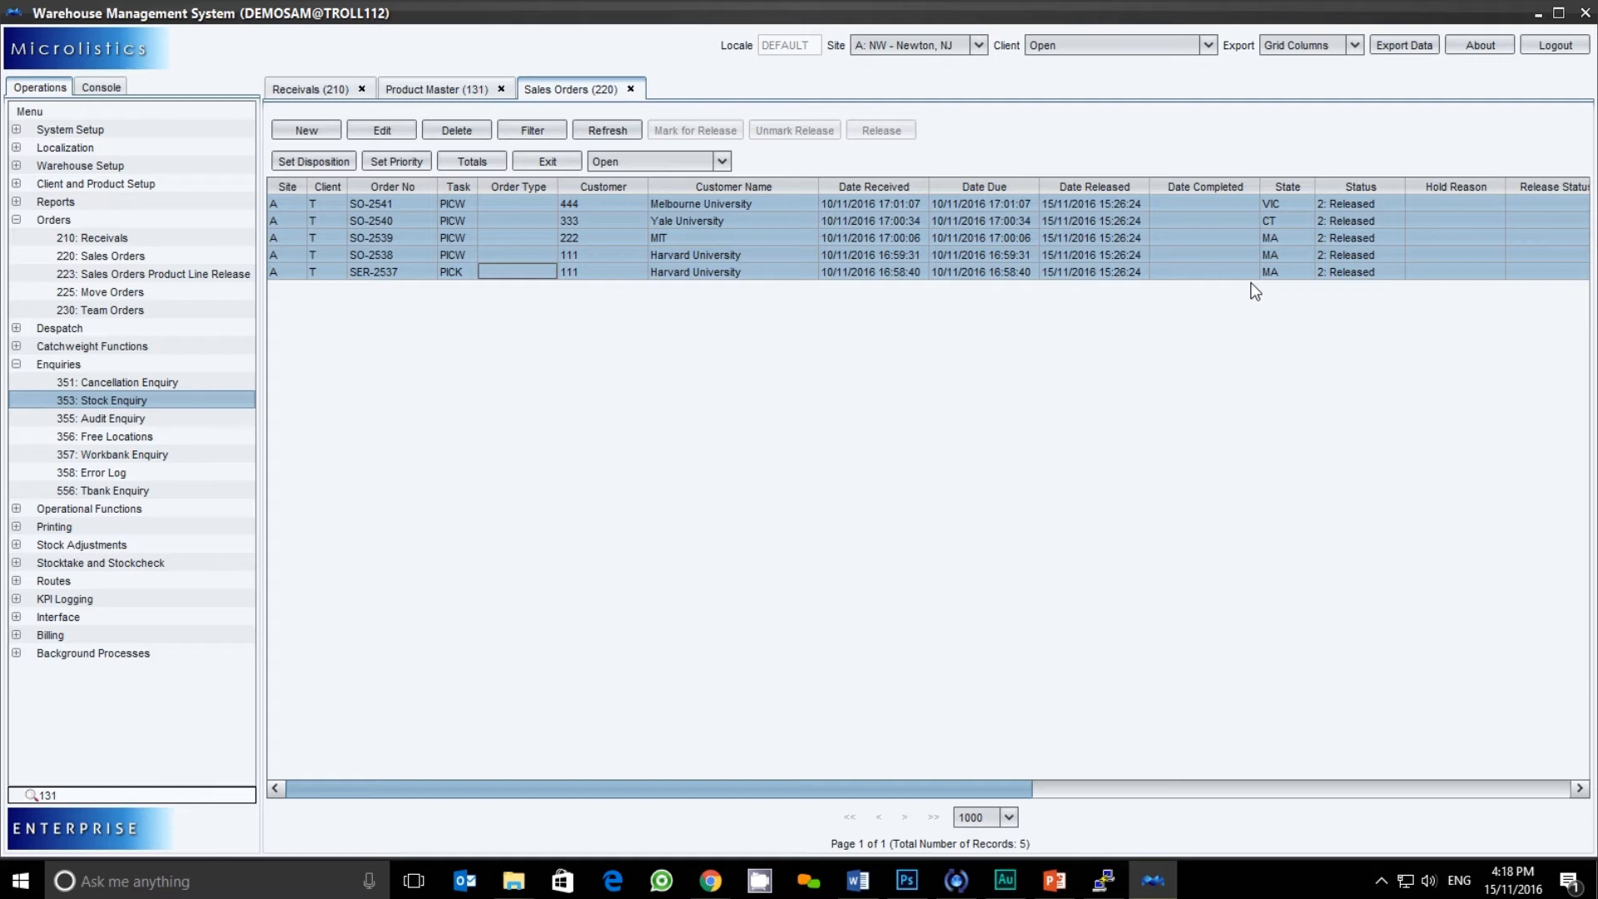
{"action": "left_click", "coordinate": [118, 457]}
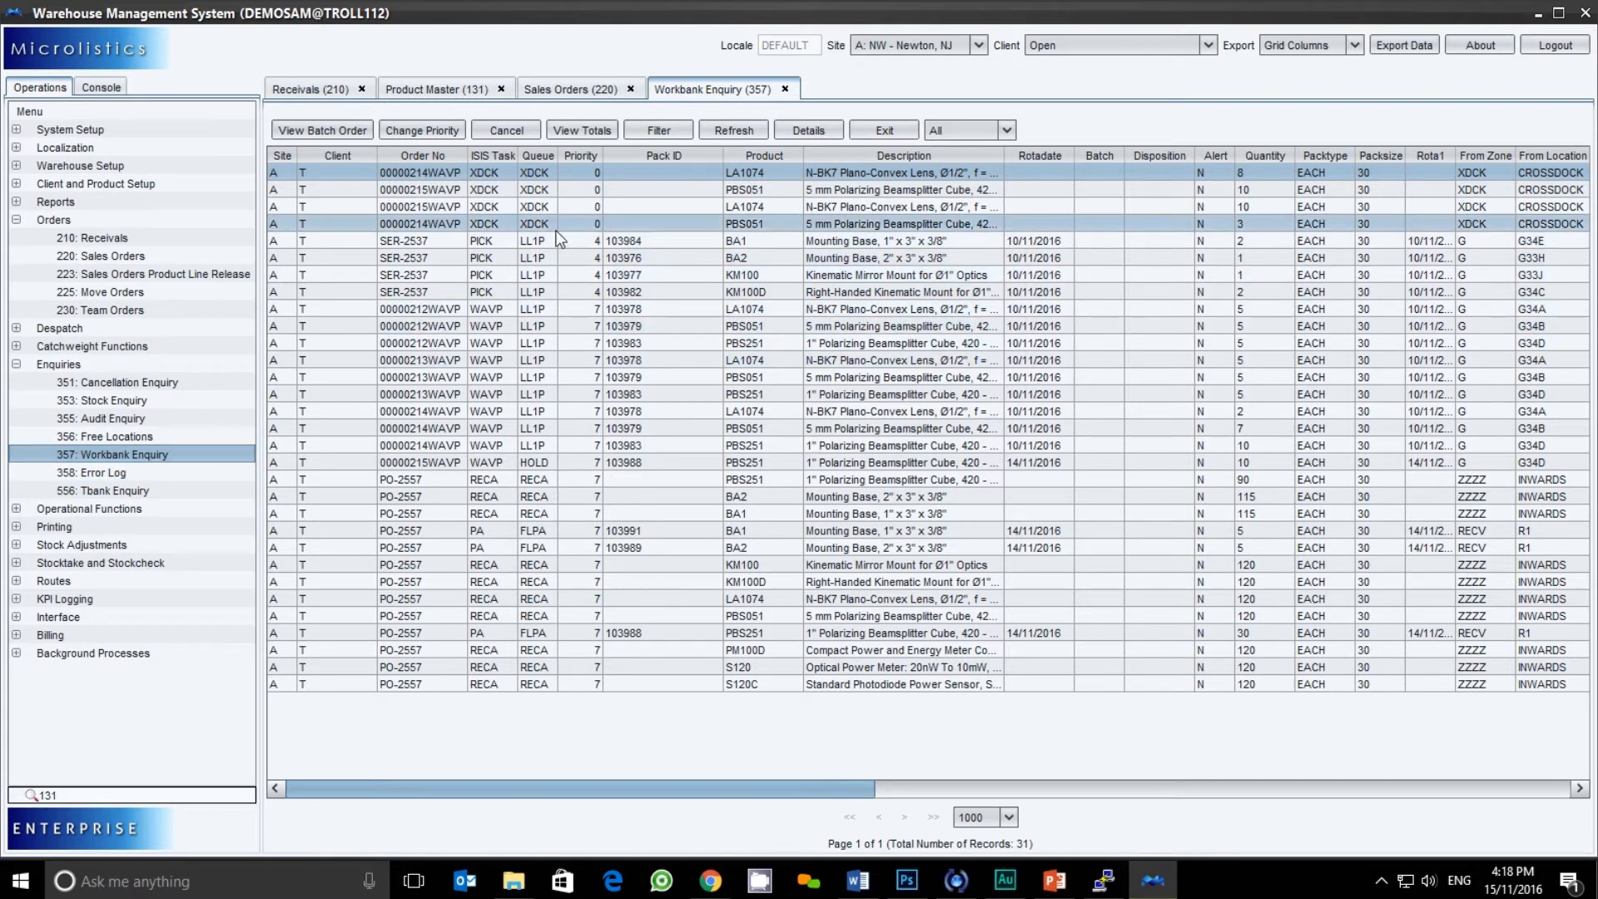
Select crossdock tasks, then the four SER-2537 pick tasks, checking the status filter choices
{"action": "left_click_drag", "start_coordinate": [492, 180], "coordinate": [496, 548]}
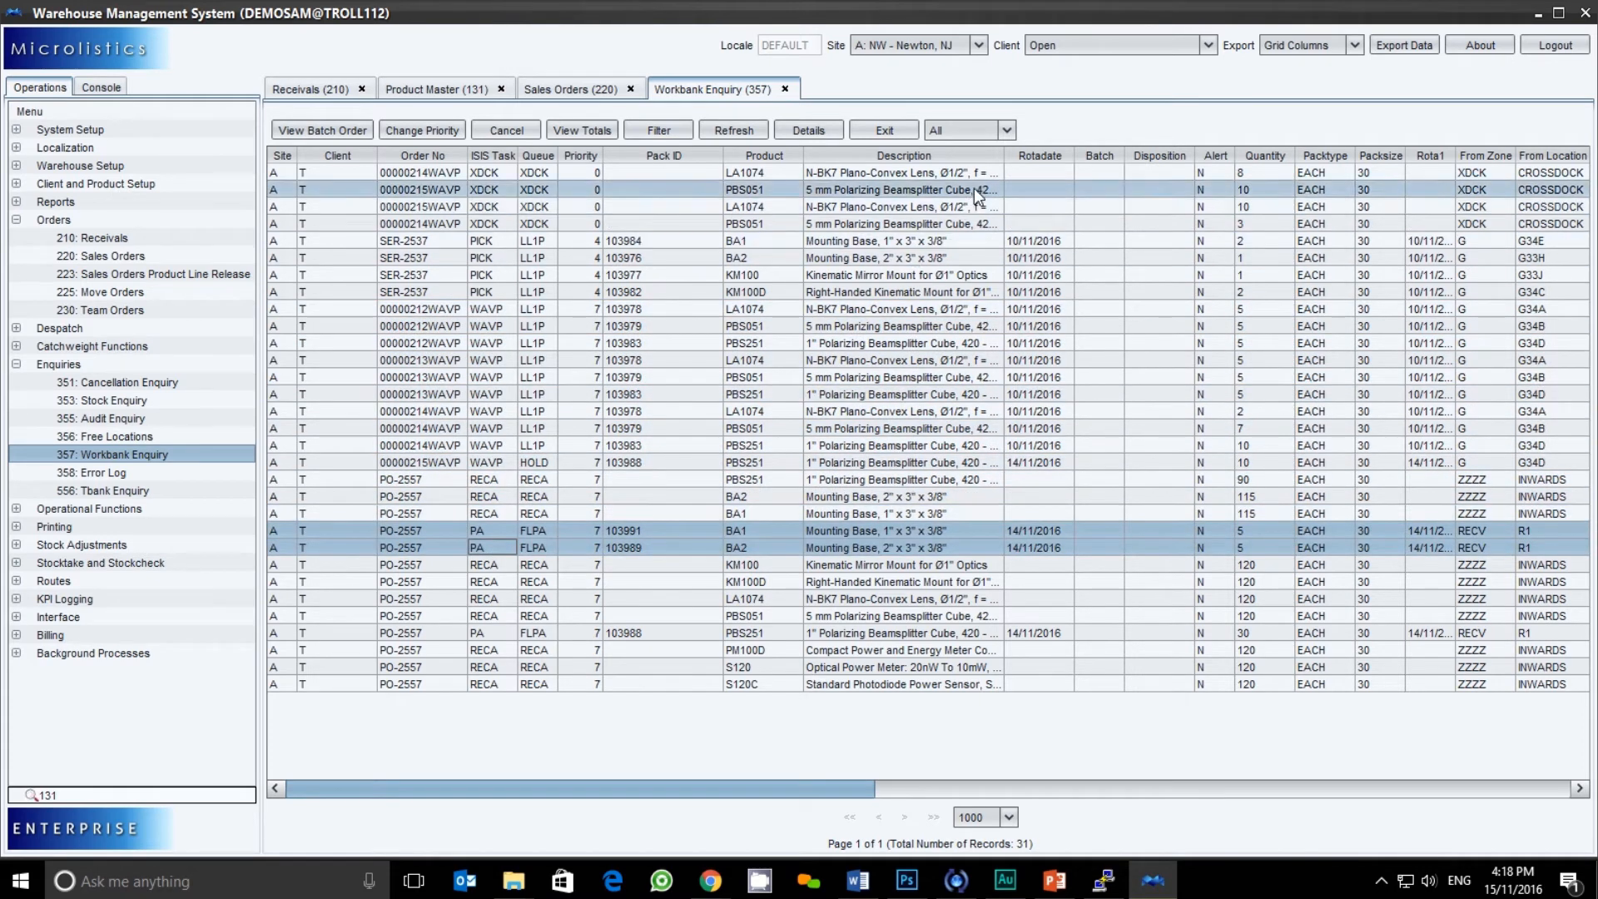
{"action": "left_click", "coordinate": [1007, 132]}
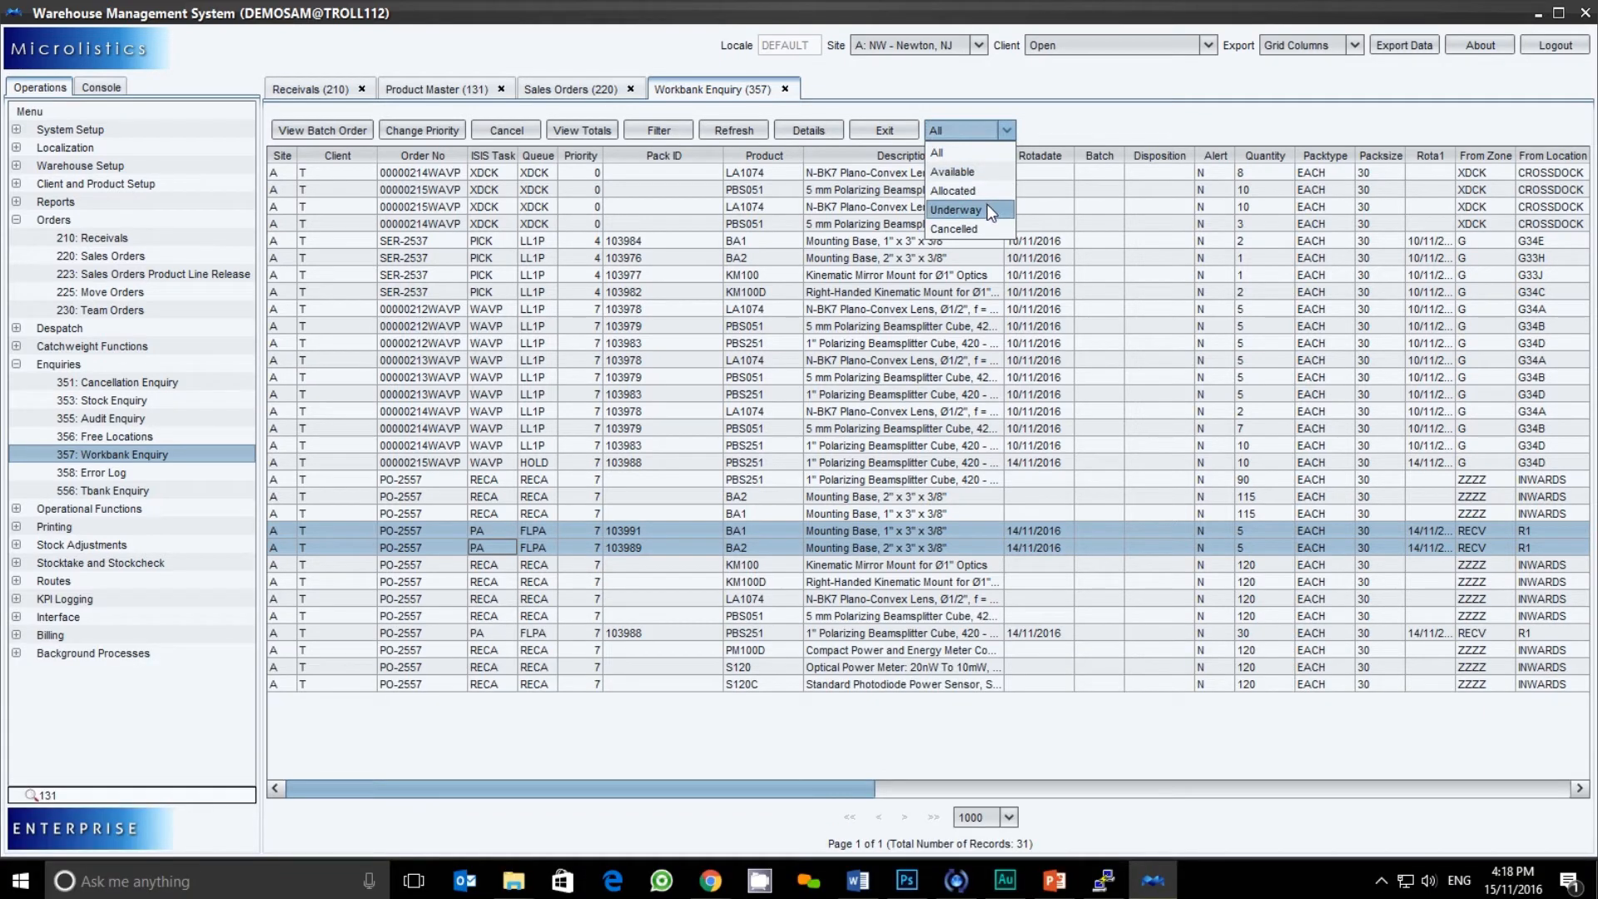
{"action": "left_click", "coordinate": [582, 359]}
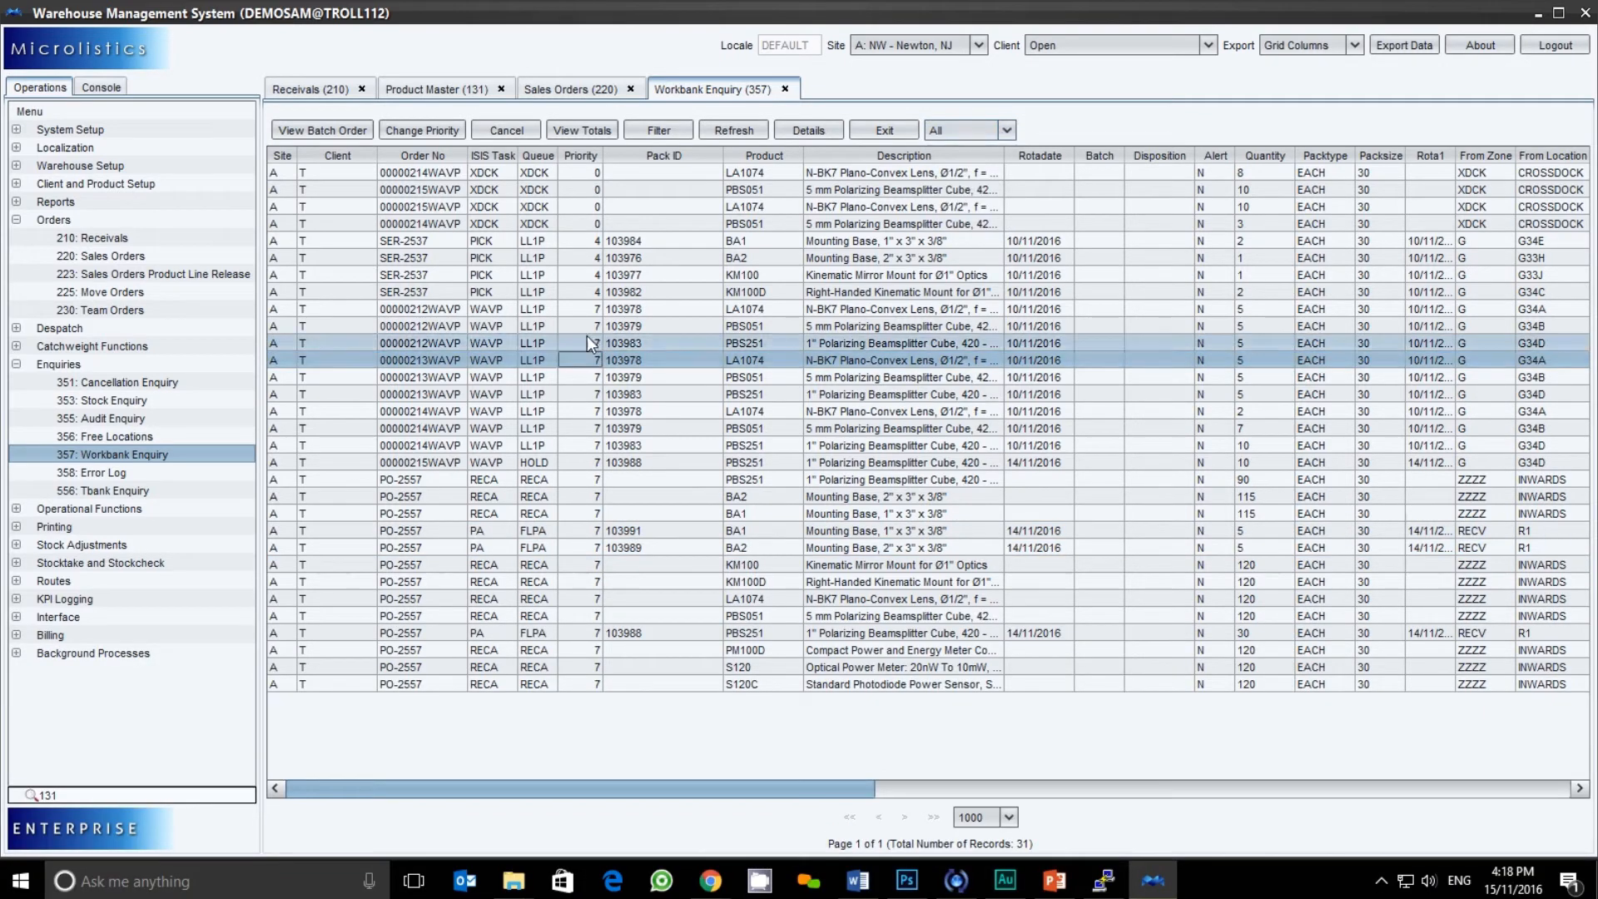
{"action": "left_click_drag", "start_coordinate": [568, 243], "coordinate": [572, 284]}
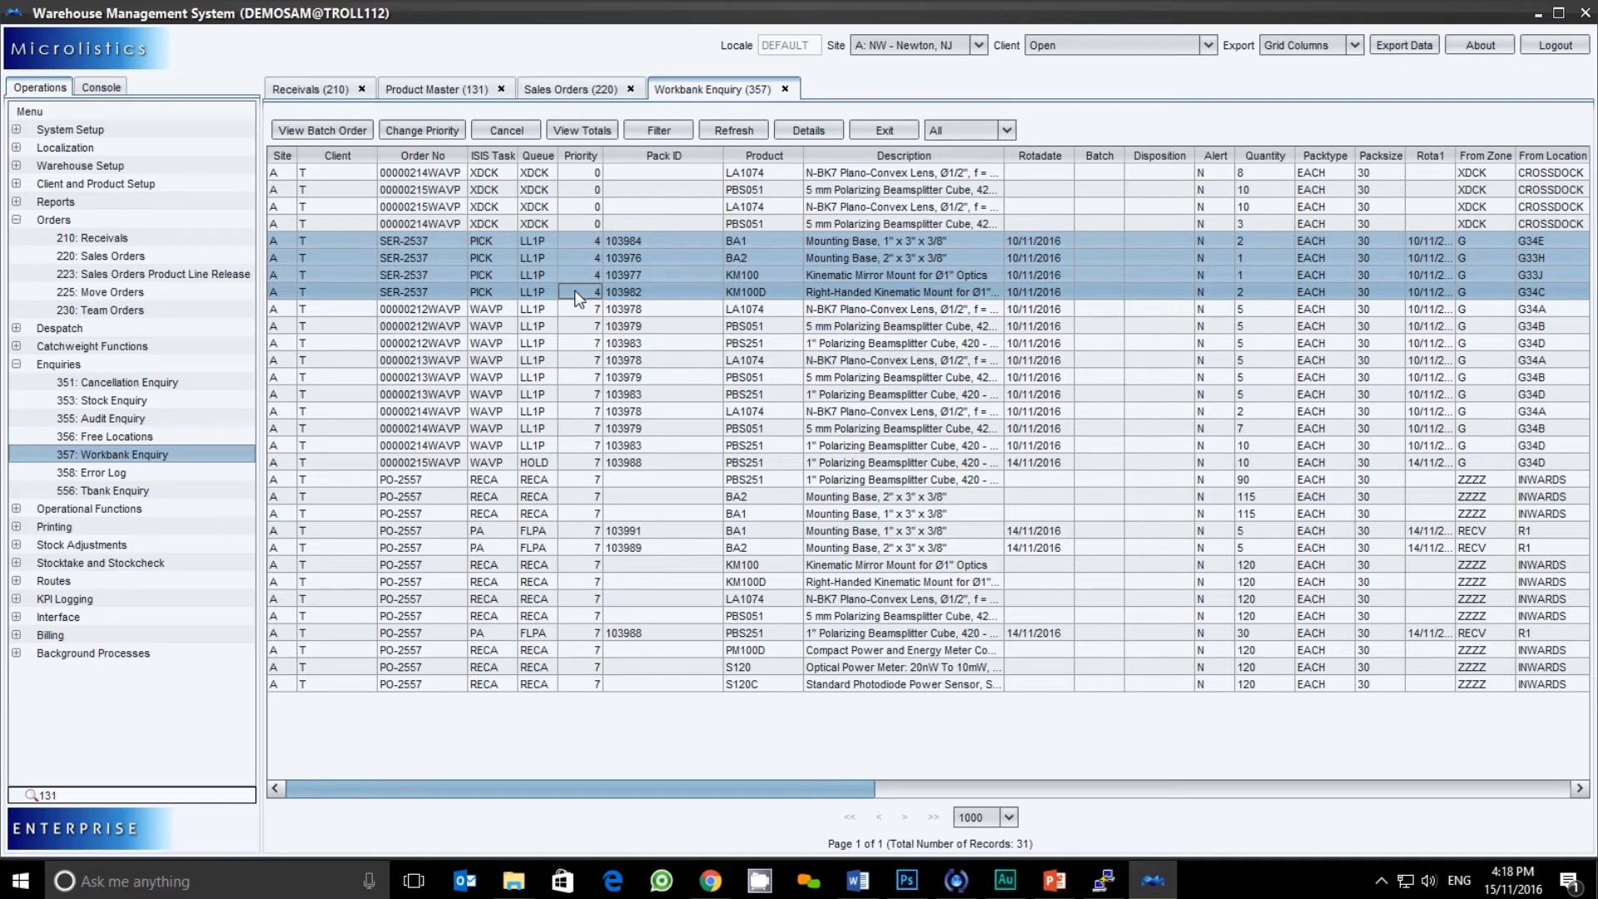
Change the selected SER-2537 pick tasks to priority 5
{"action": "left_click", "coordinate": [422, 130]}
{"action": "left_click", "coordinate": [854, 398]}
{"action": "left_click", "coordinate": [833, 487]}
{"action": "left_click", "coordinate": [756, 462]}
{"action": "left_click", "coordinate": [775, 502]}
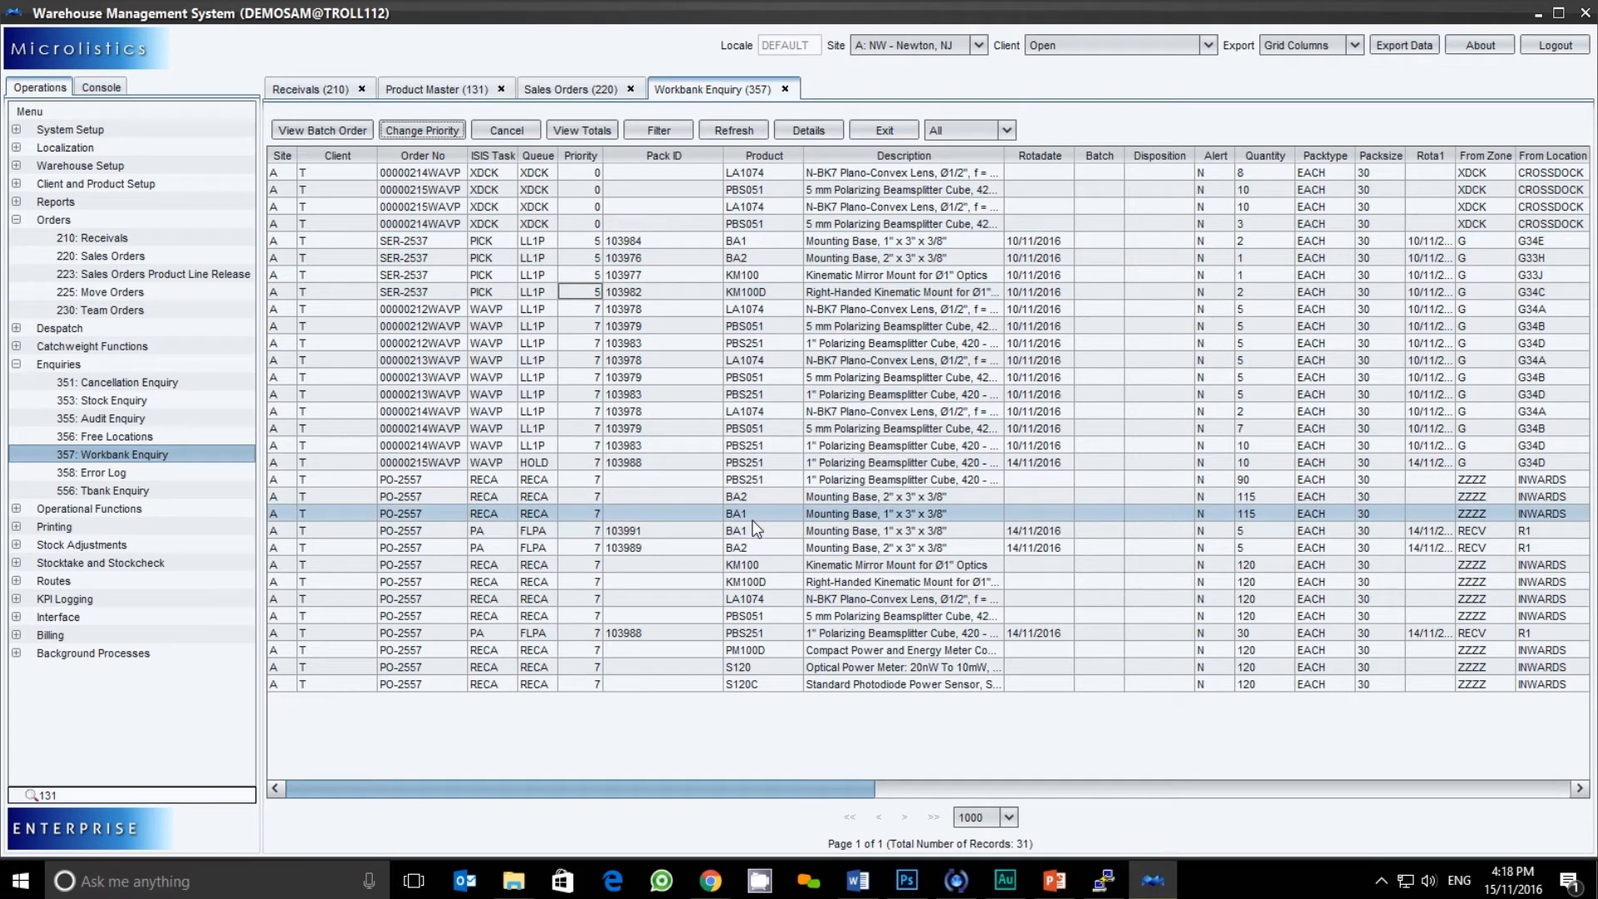
Collapse the Enquiries and Orders menus and bring the analytics browser window forward
{"action": "left_click", "coordinate": [16, 364]}
{"action": "left_click", "coordinate": [16, 221]}
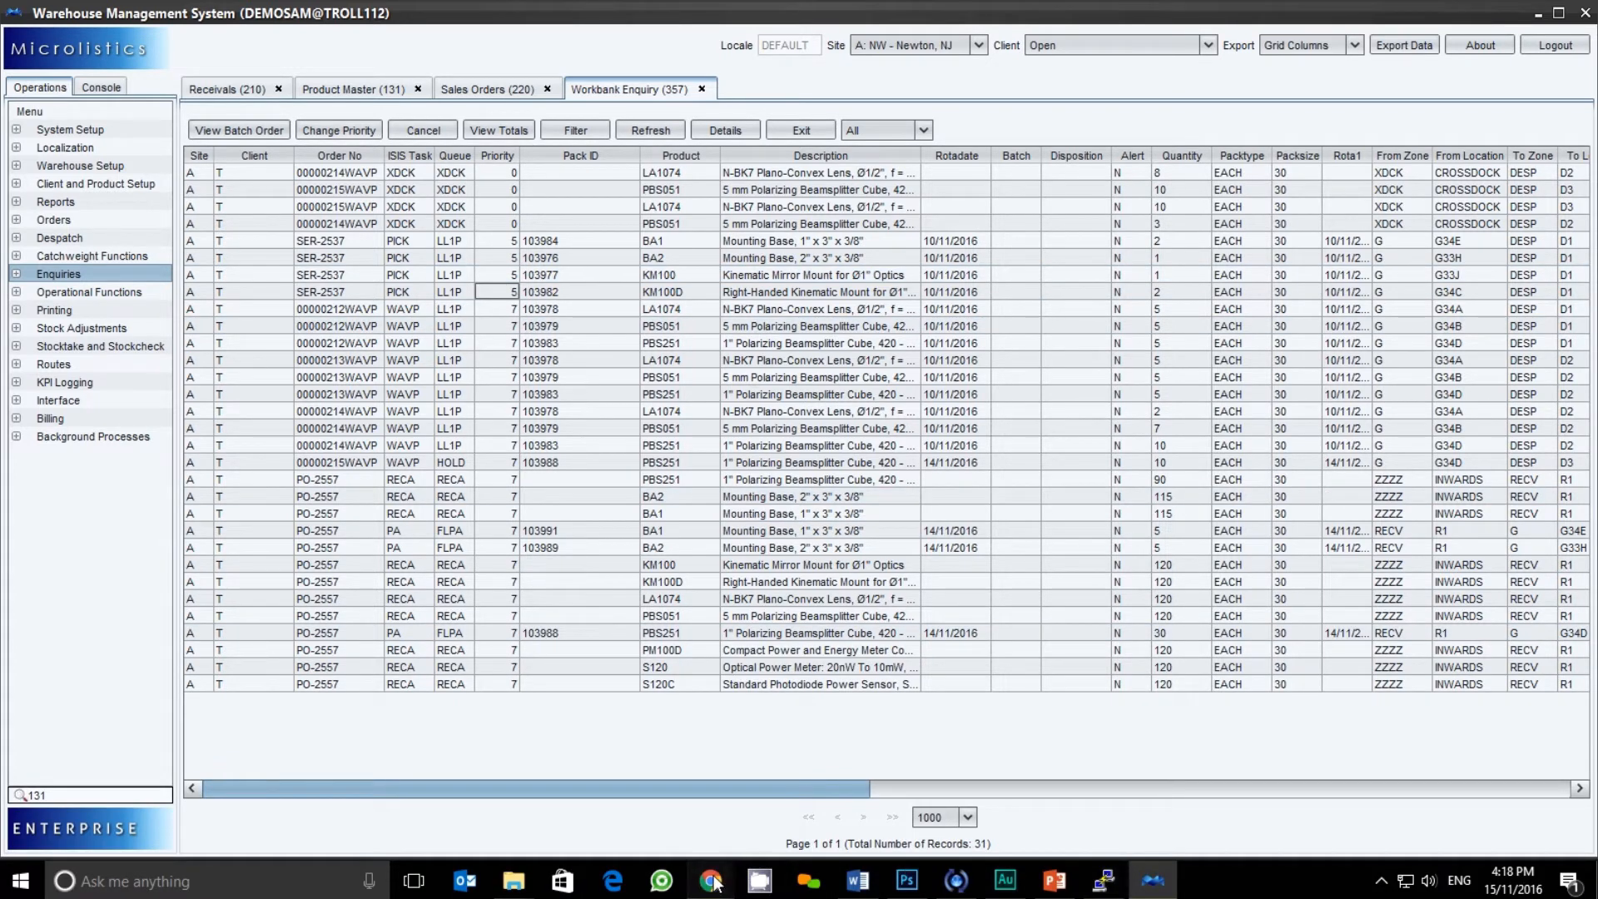
{"action": "mouse_move", "coordinate": [710, 881]}
{"action": "left_click", "coordinate": [724, 787]}
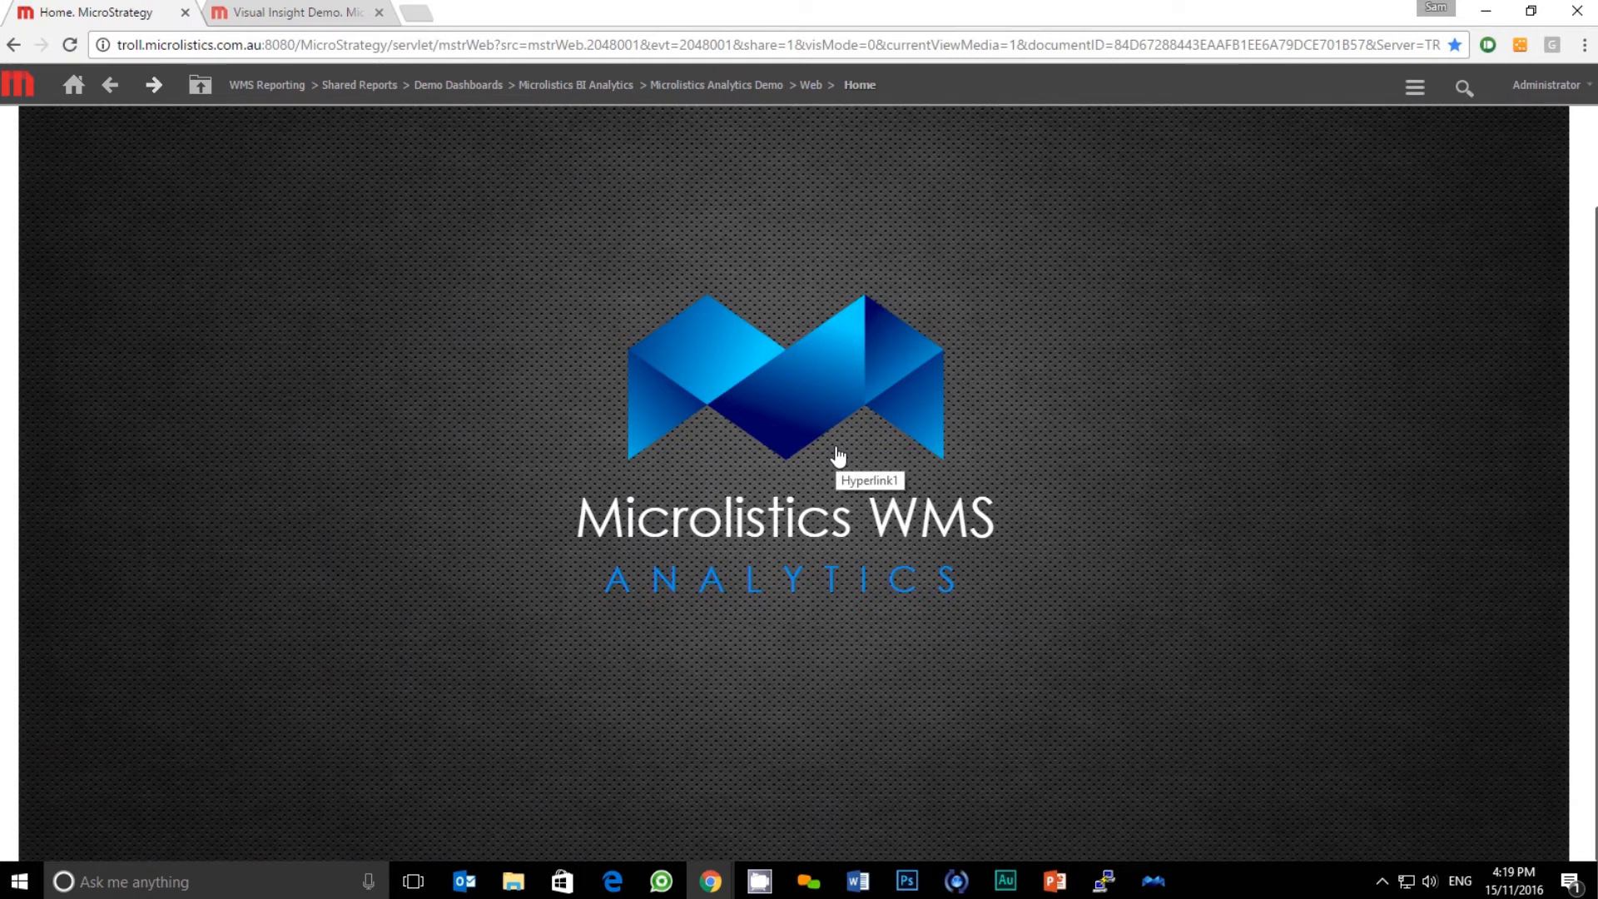
Follow the WMS Analytics home link, log back in, and scroll the Reports page
{"action": "left_click", "coordinate": [839, 456]}
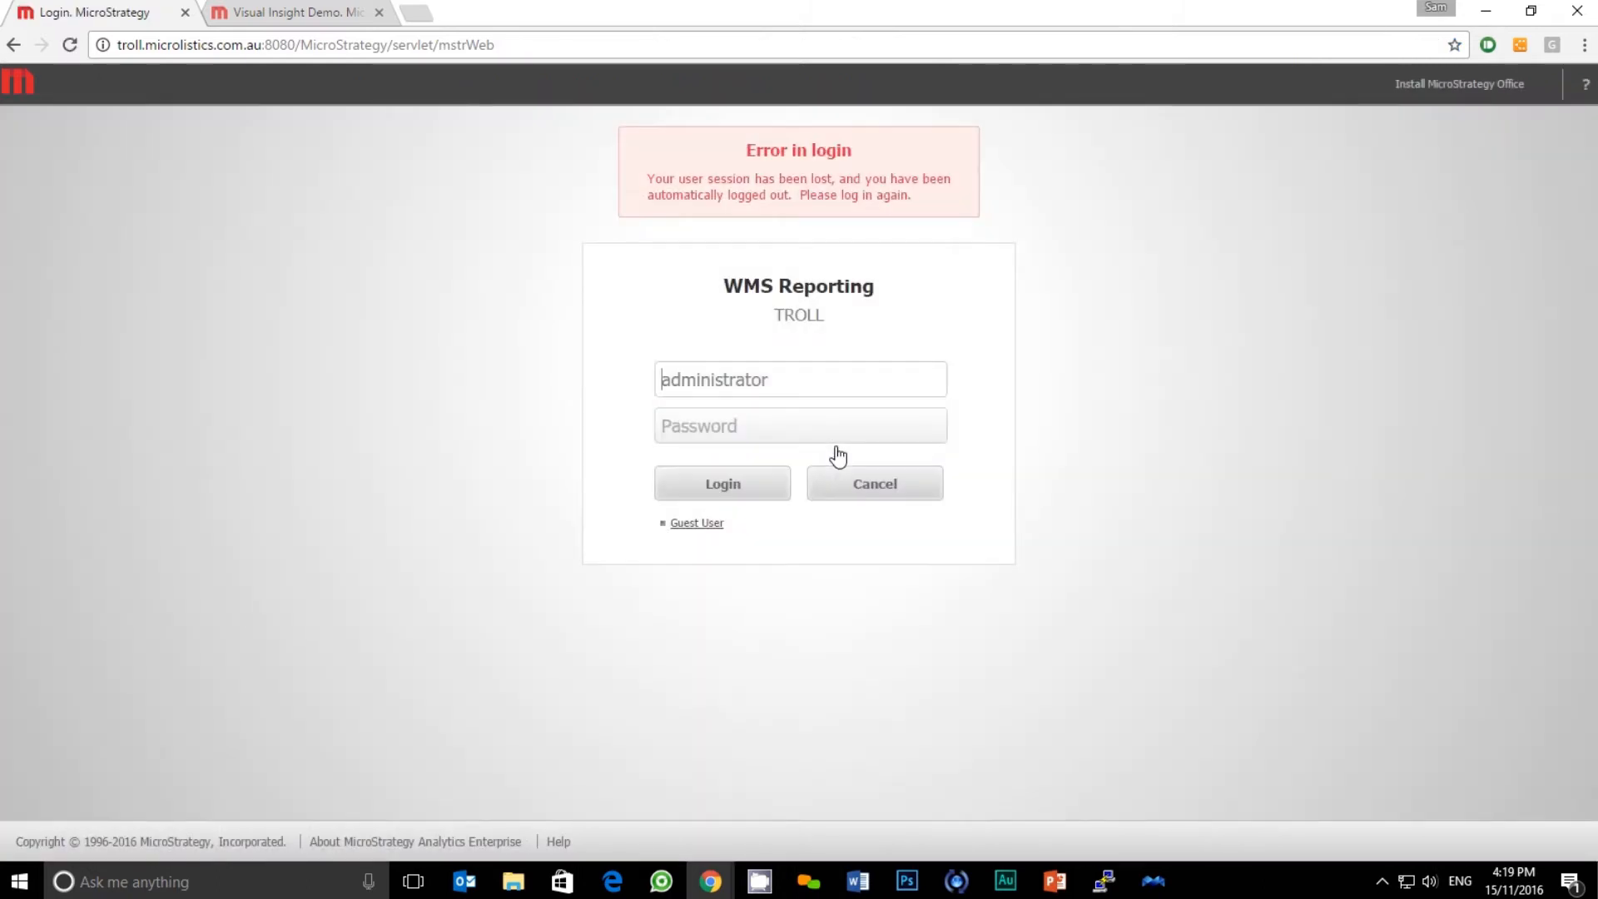
{"action": "left_click", "coordinate": [757, 493]}
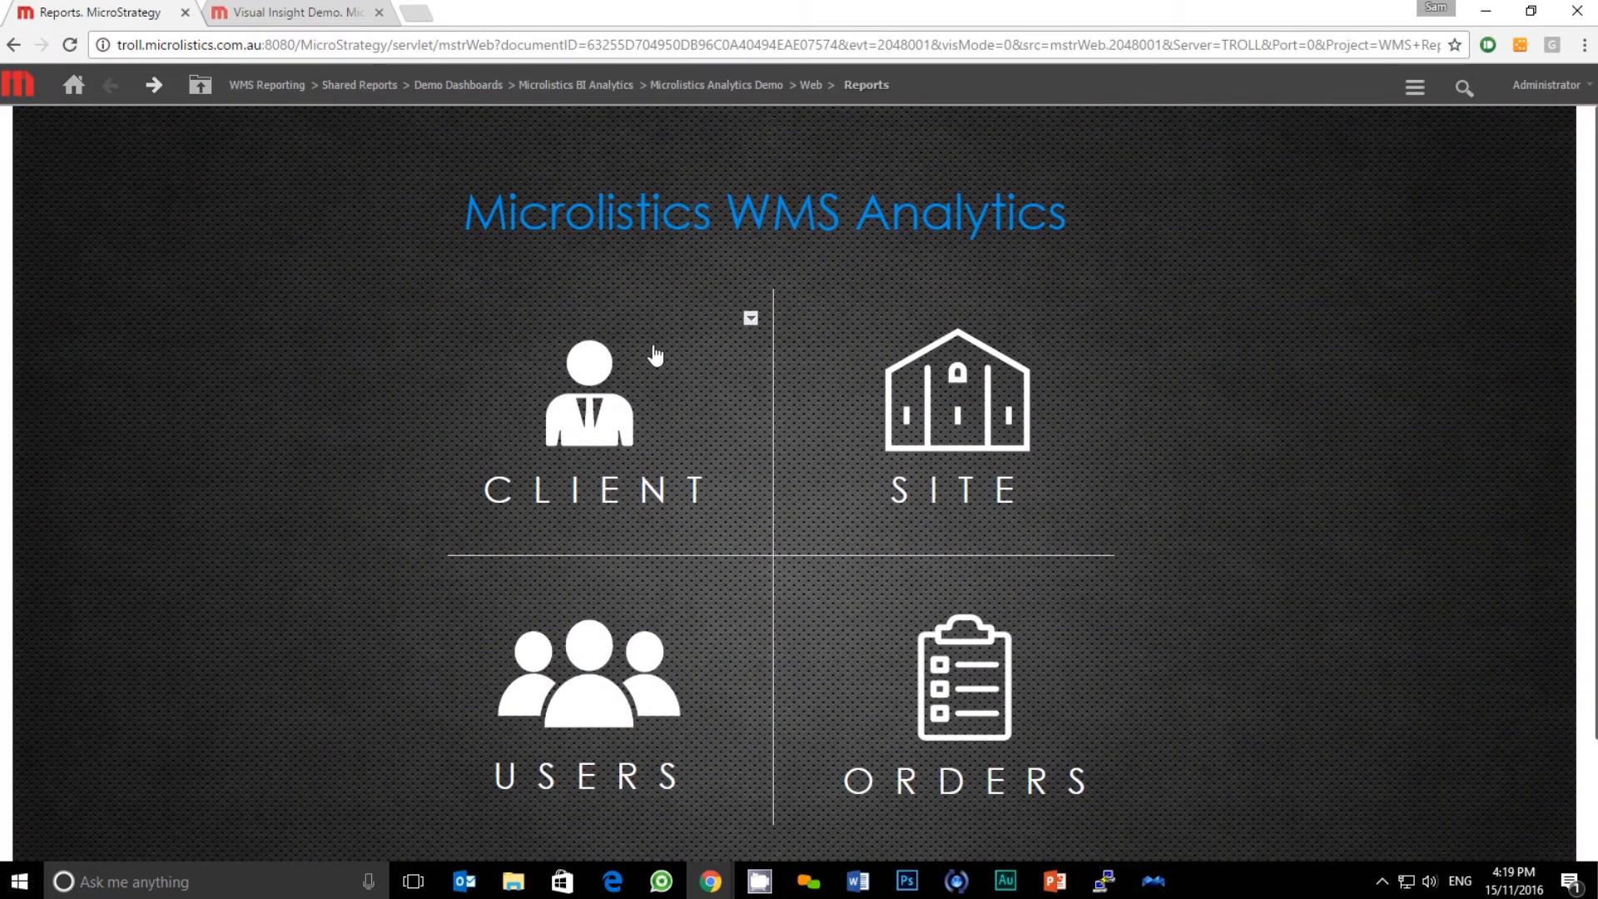
{"action": "scroll", "coordinate": [643, 536], "scroll_direction": "down", "scroll_amount": 1}
{"action": "scroll", "coordinate": [643, 535], "scroll_direction": "down", "scroll_amount": 2}
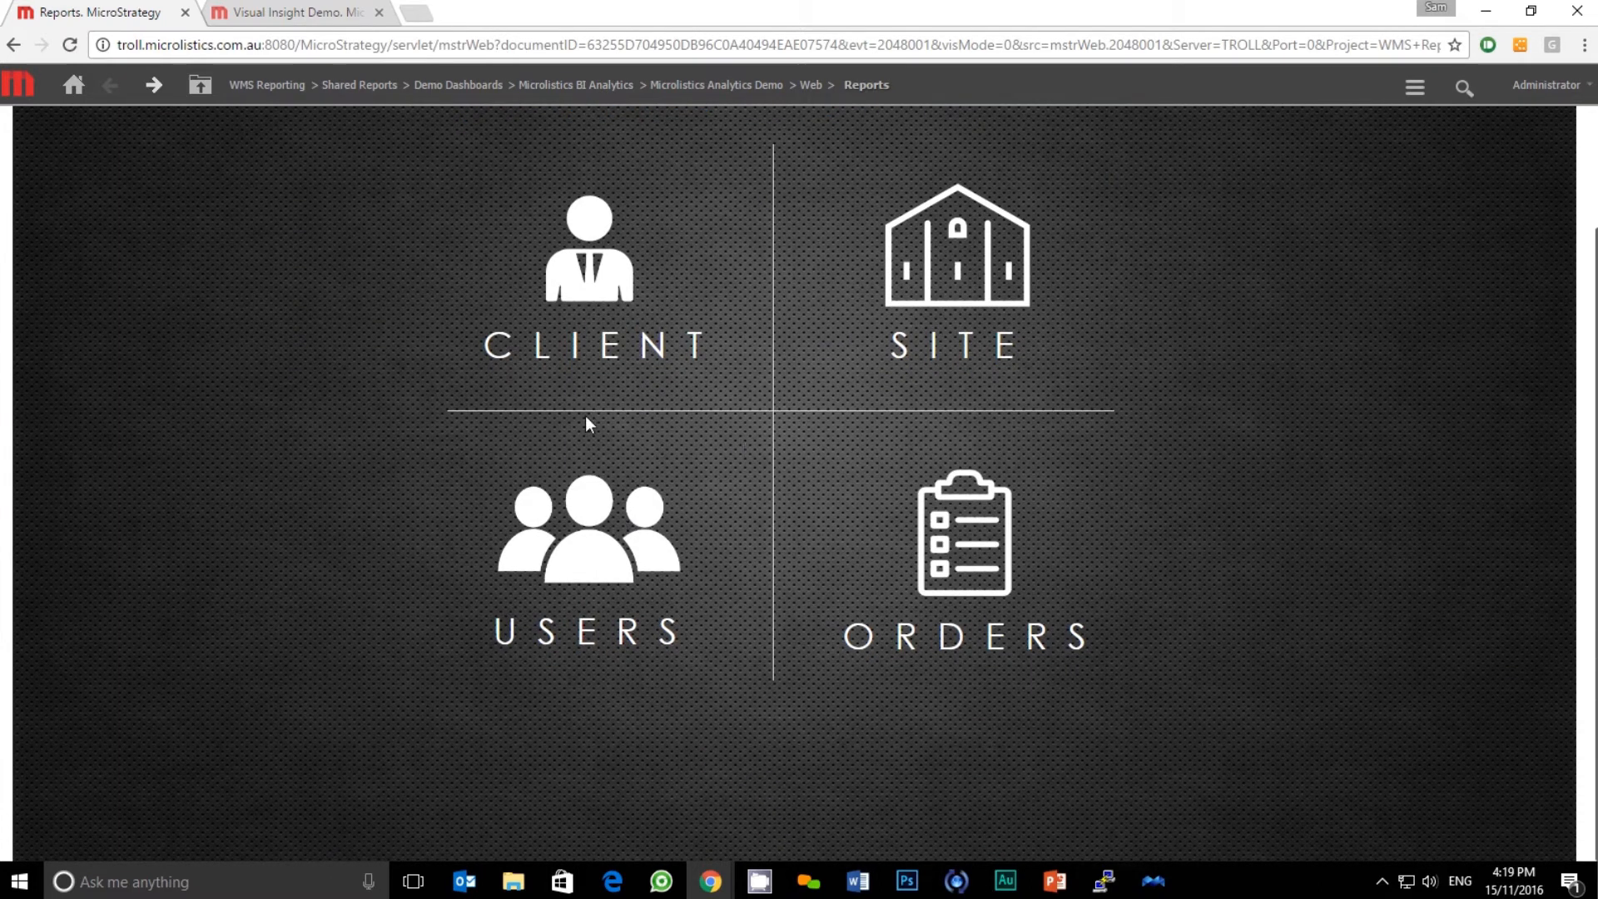
Show the Users dashboard's Full Pallet Picking trend for one user, then Compare User Performance
{"action": "left_click", "coordinate": [623, 557]}
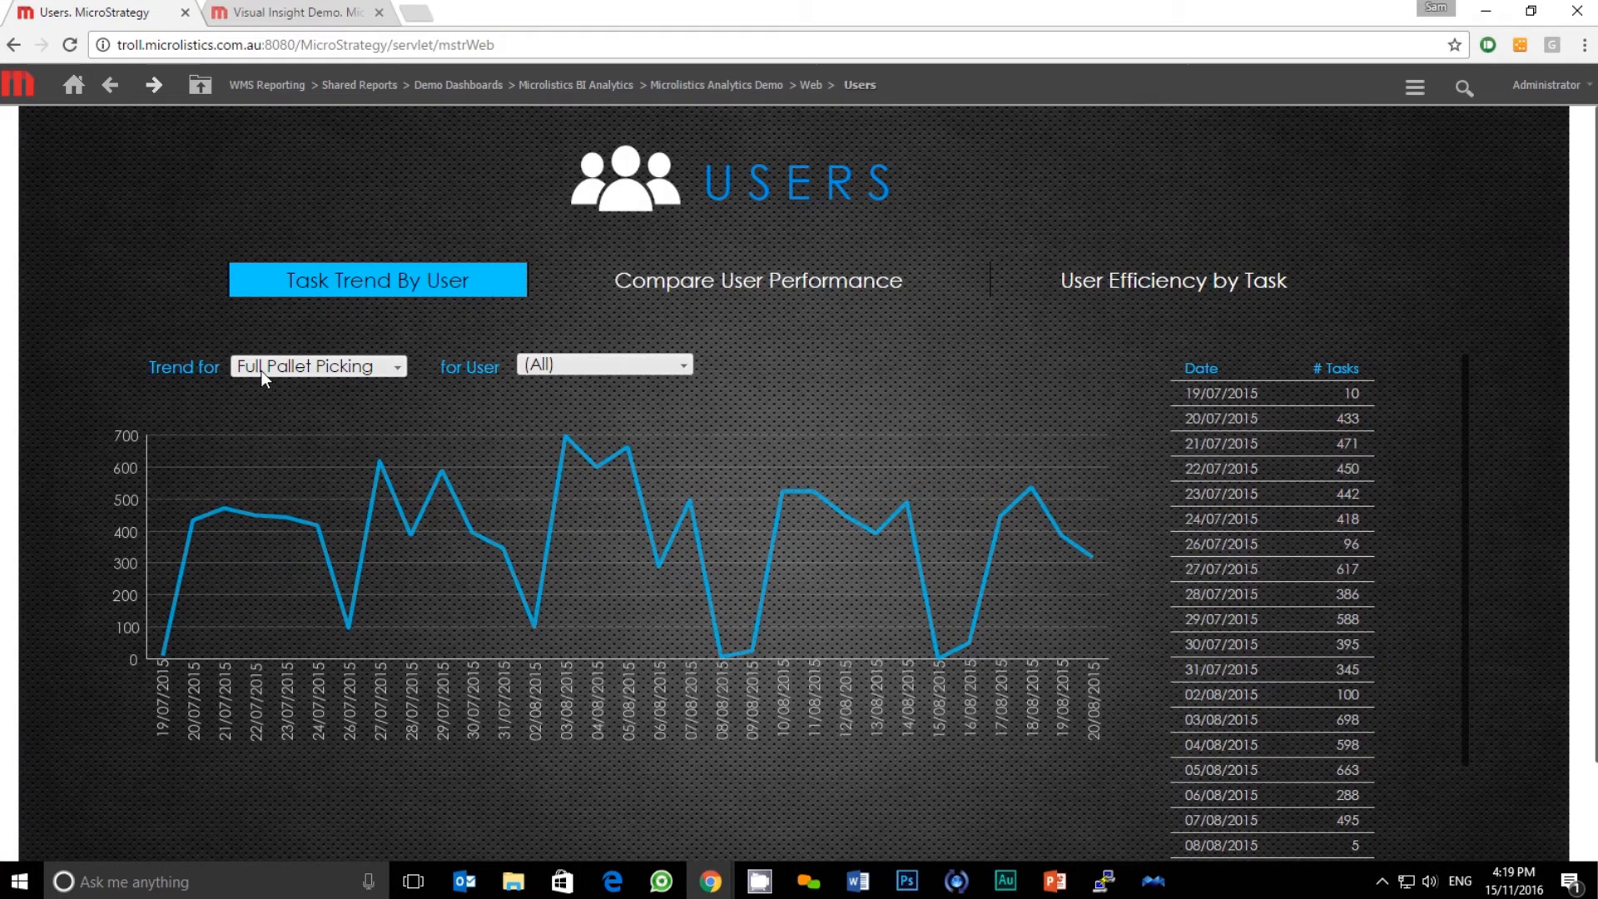
{"action": "left_click", "coordinate": [542, 363]}
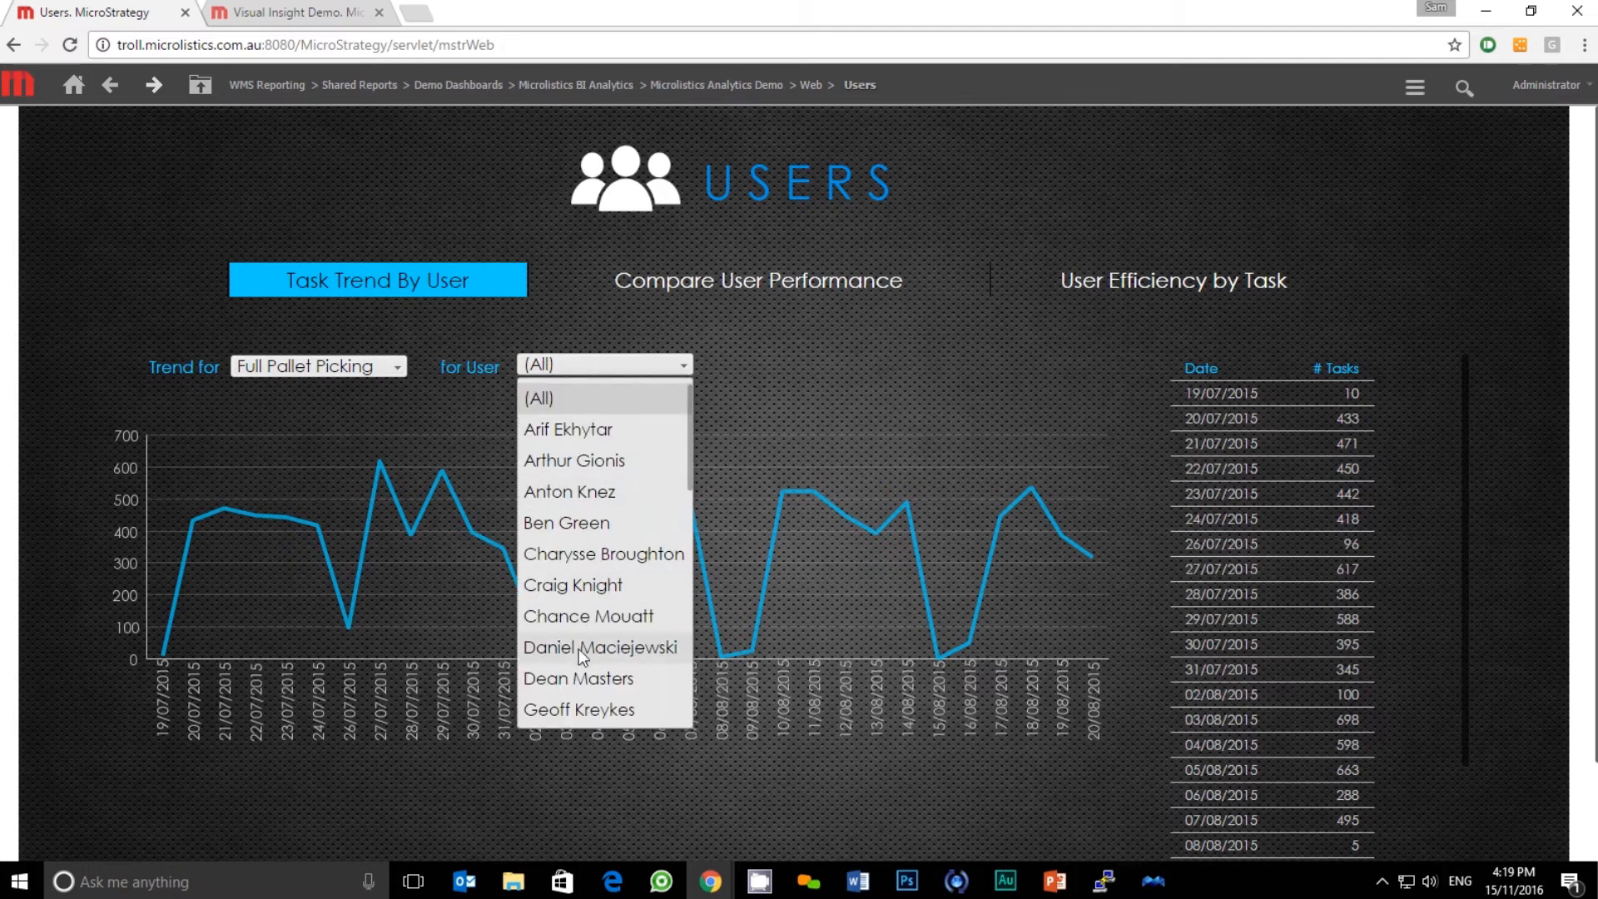
{"action": "left_click", "coordinate": [579, 677]}
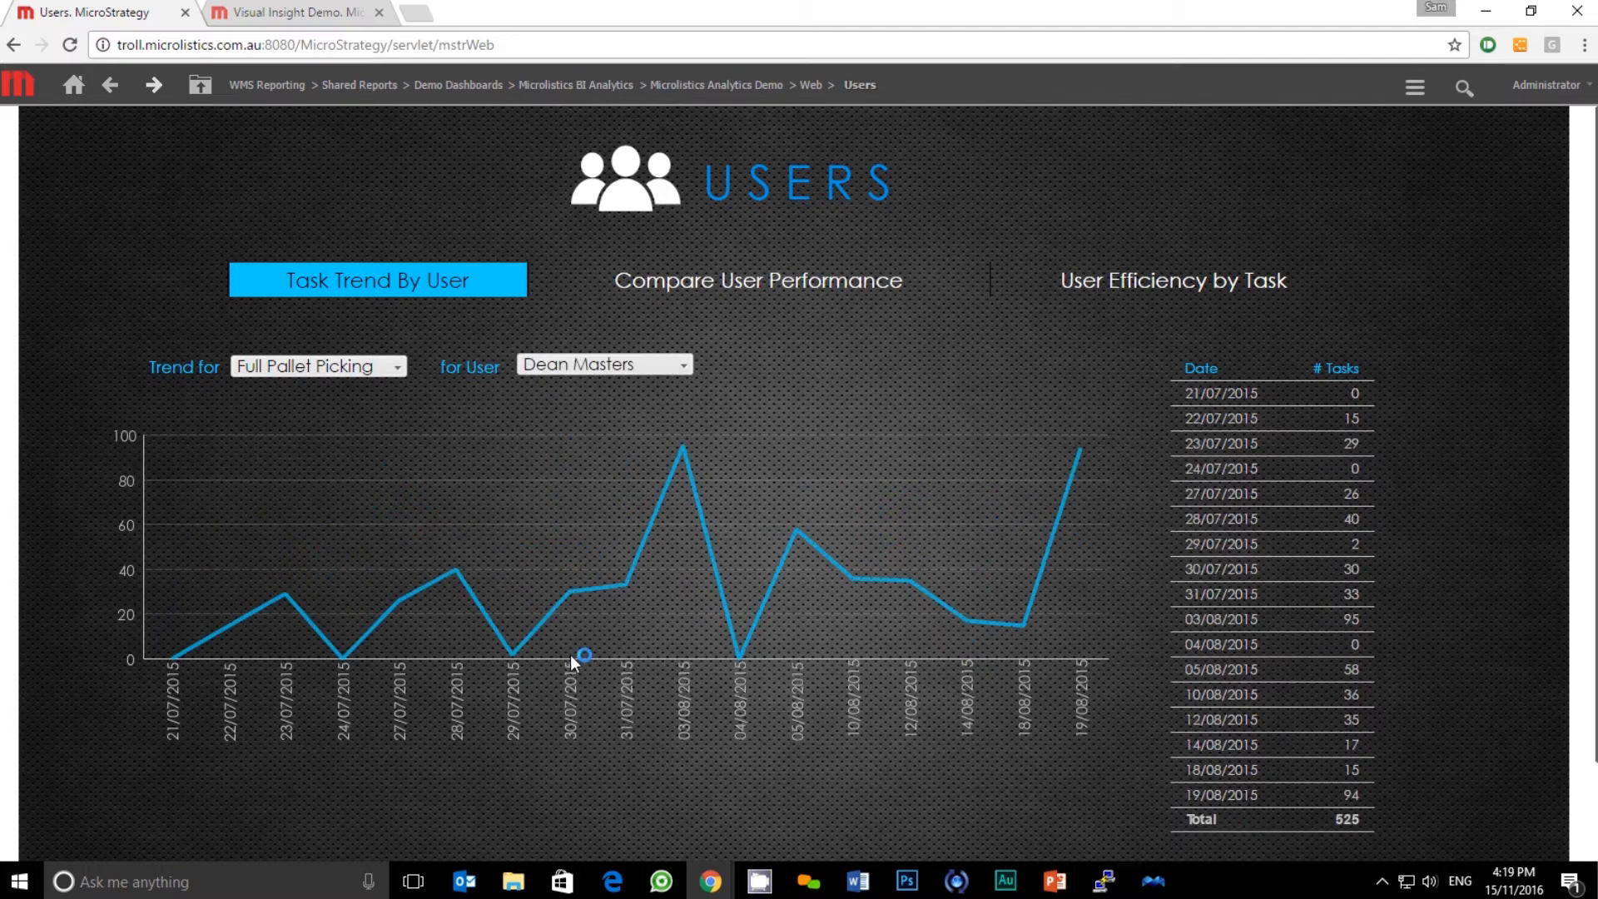
{"action": "left_click", "coordinate": [774, 288]}
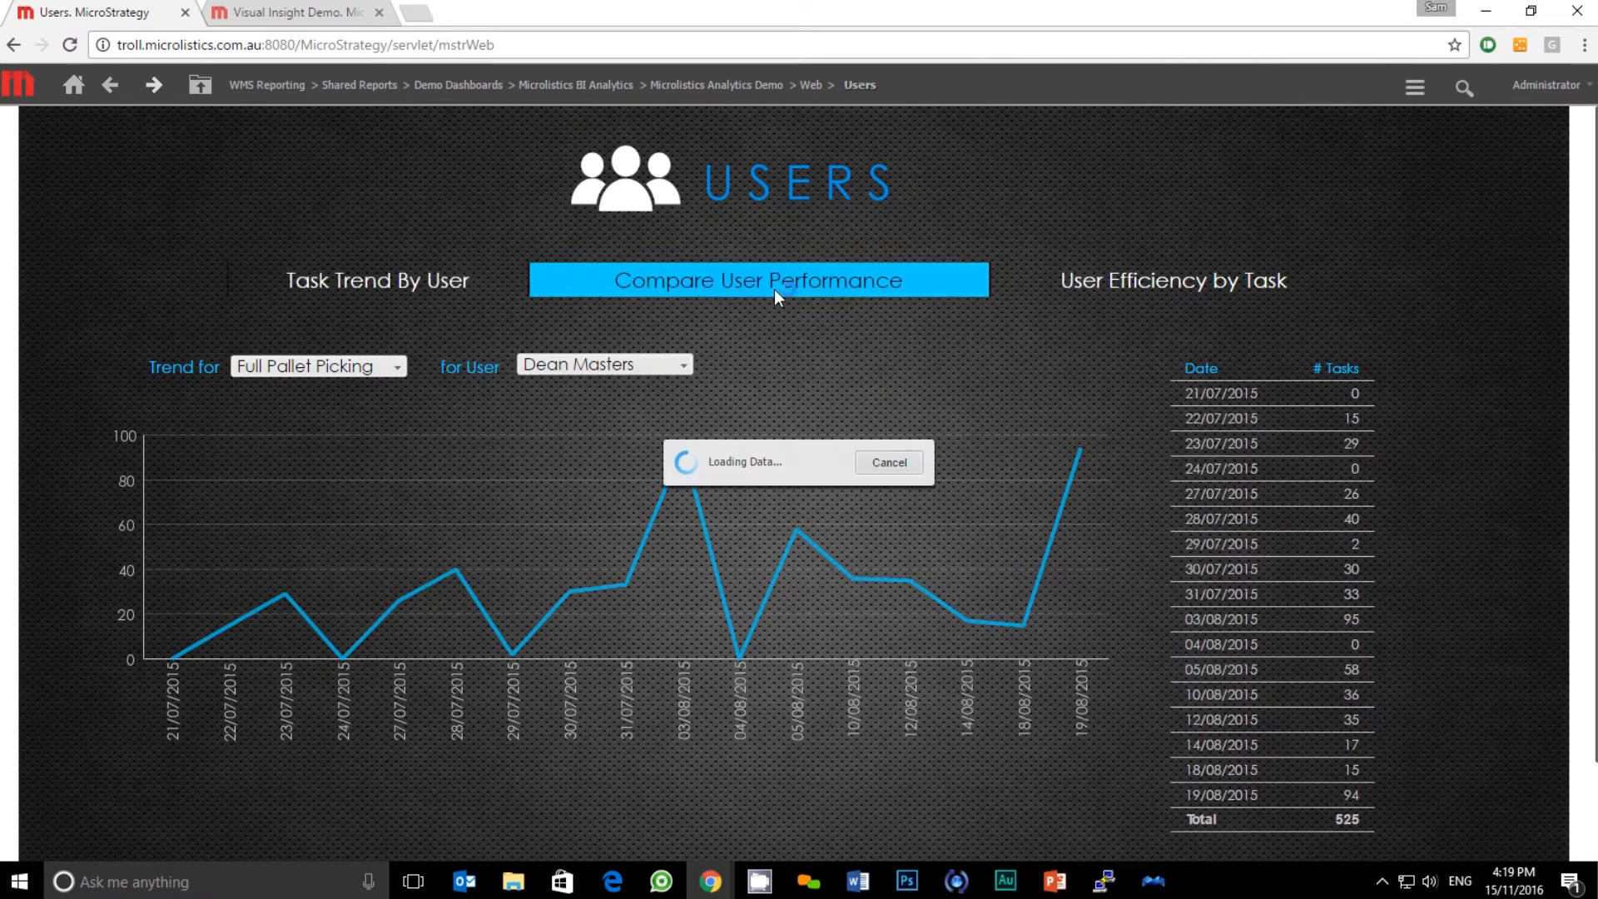
View the User Efficiency by Task charts for Receivals, then switch to Visual Insight Demo
{"action": "left_click", "coordinate": [1121, 281]}
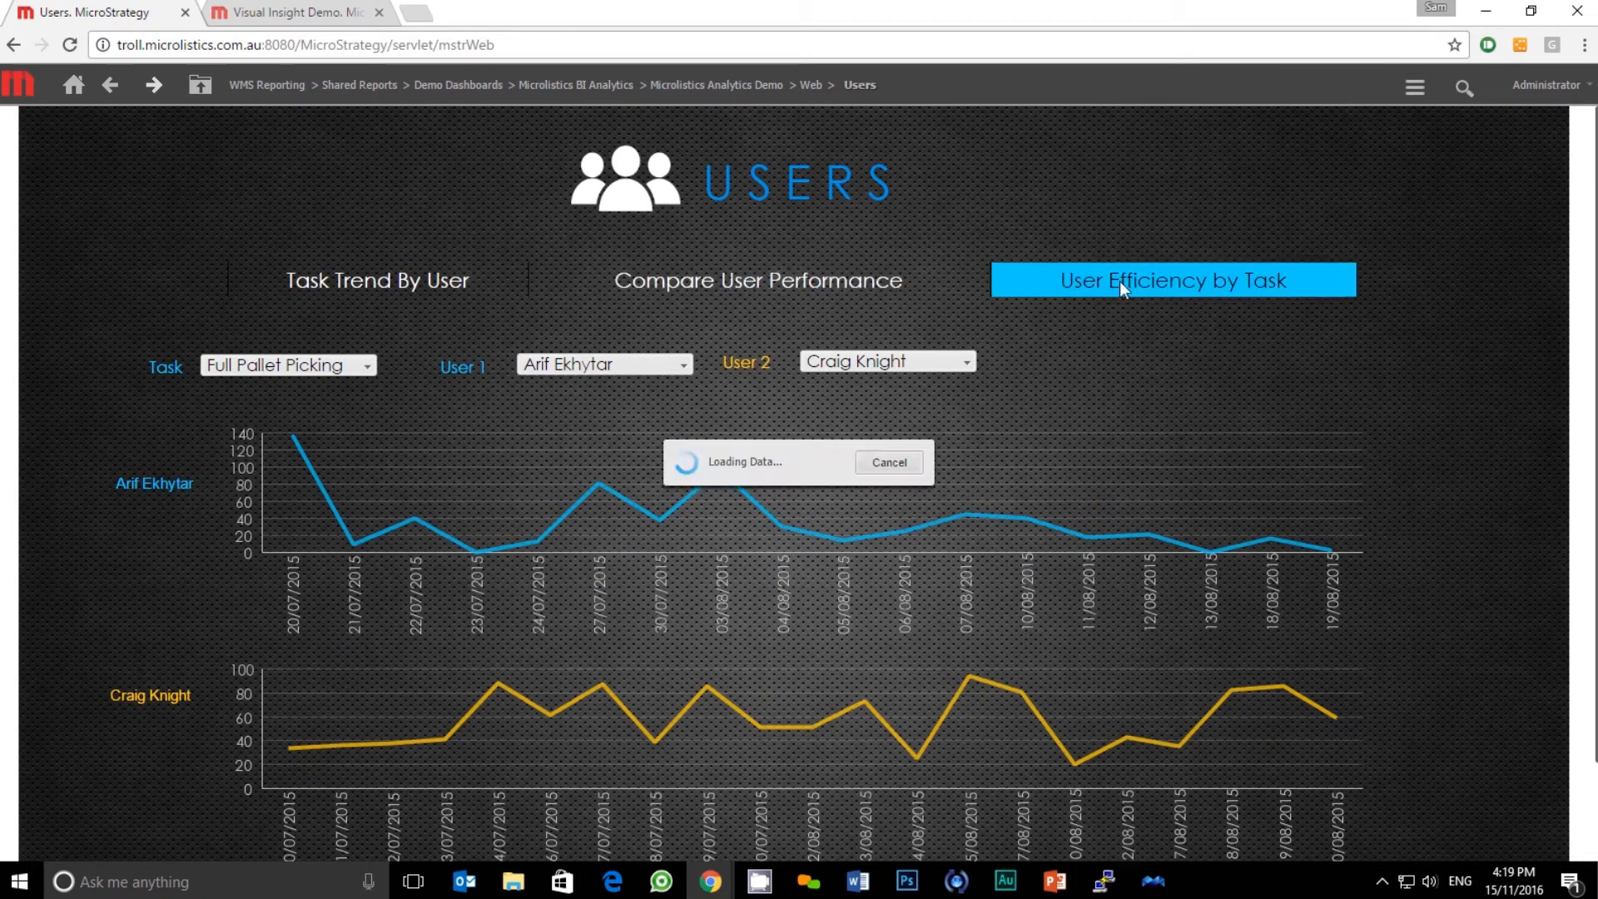
{"action": "scroll", "coordinate": [1009, 439], "scroll_direction": "down", "scroll_amount": 1}
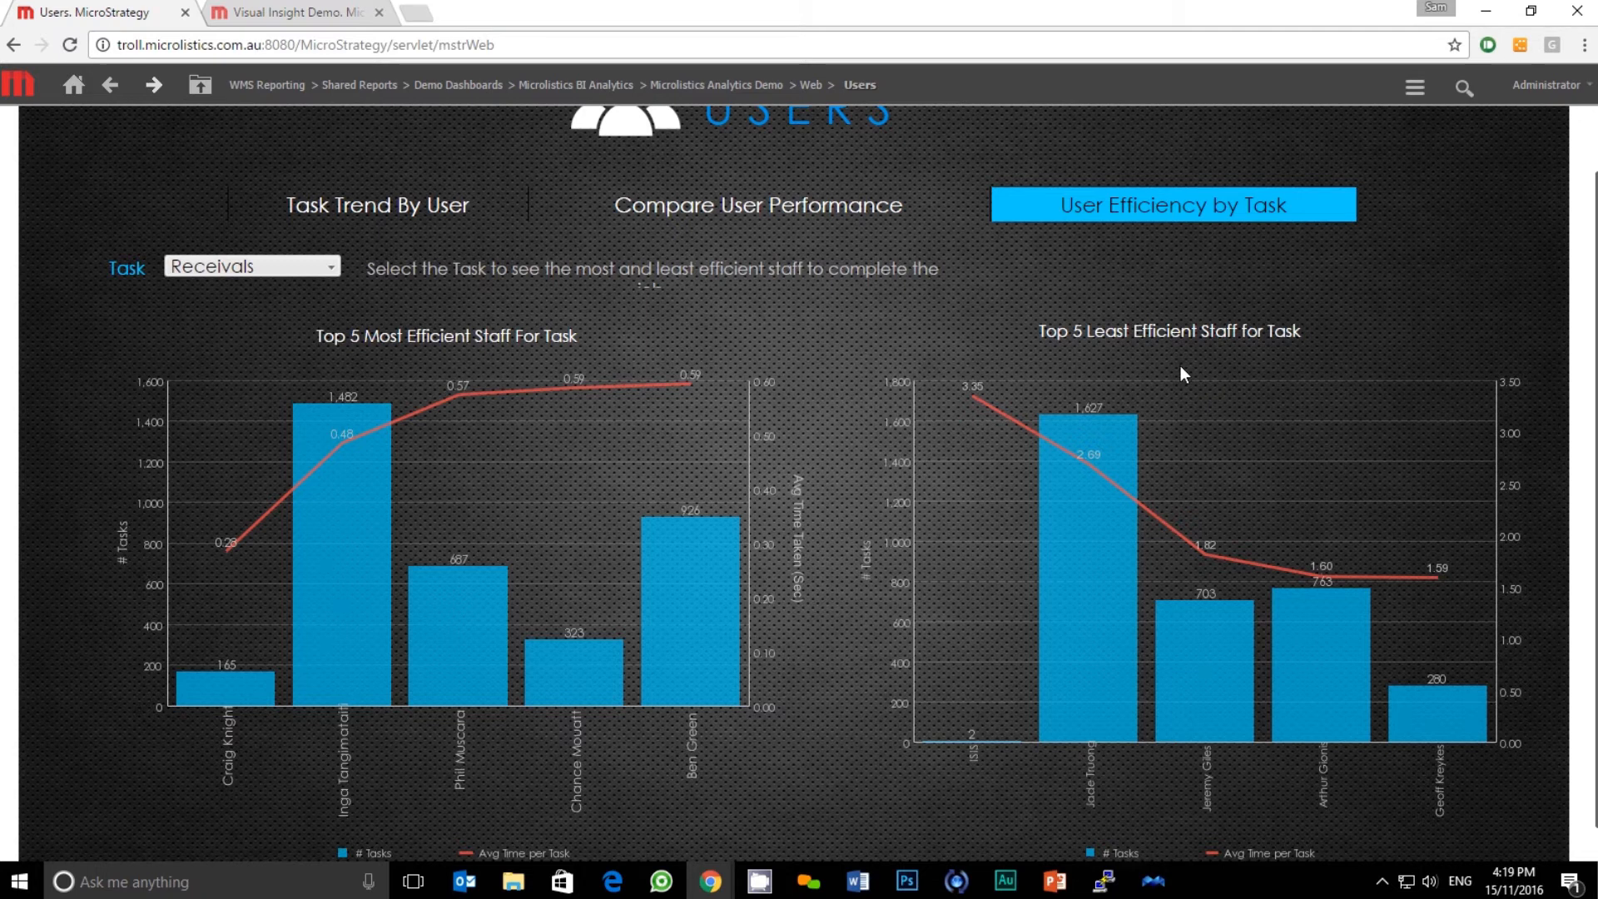
{"action": "left_click", "coordinate": [281, 19]}
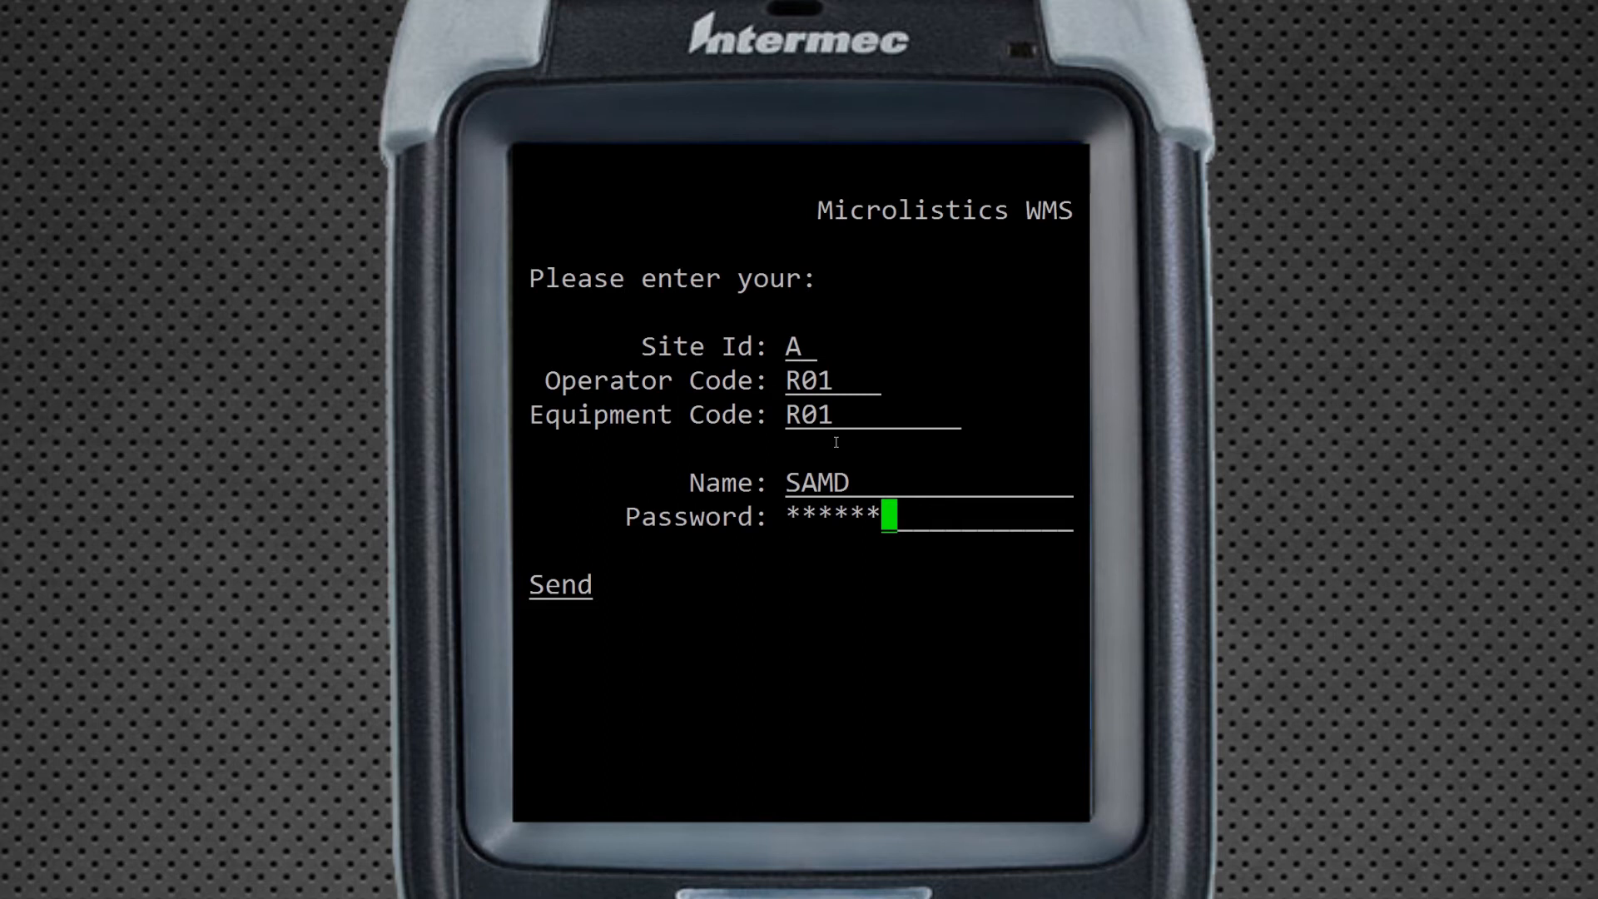
Log in to the RF handheld and open Receipts and Returns (RC01)
{"action": "key", "text": "Return"}
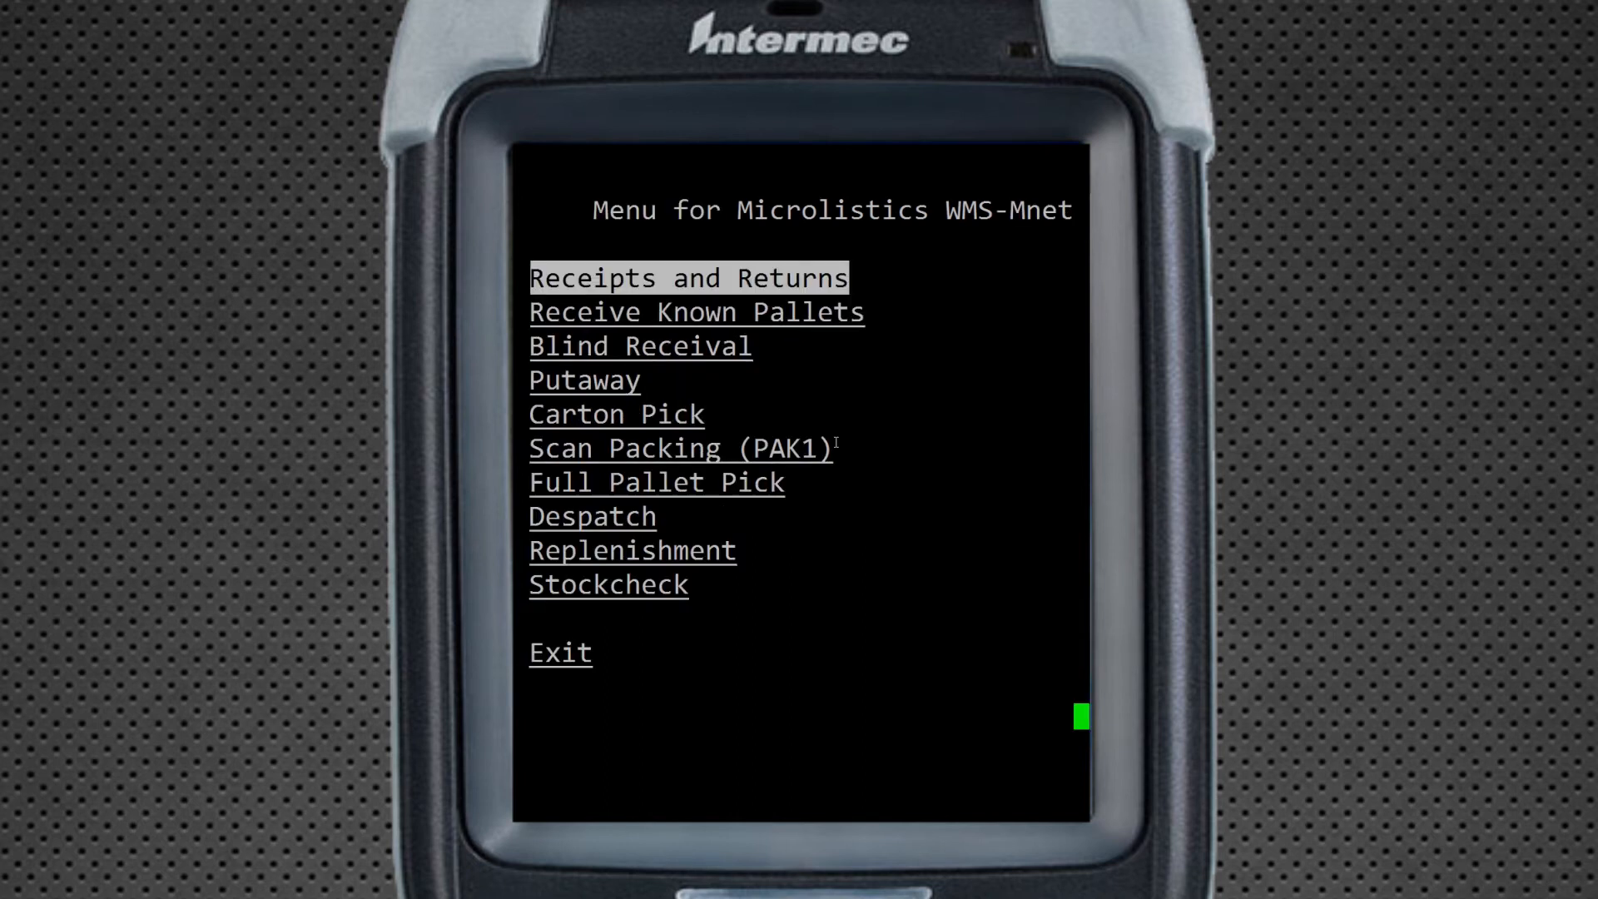
{"action": "key", "text": "Down"}
{"action": "key", "text": "Down"}
{"action": "key", "text": "Down"}
{"action": "key", "text": "Down"}
{"action": "key", "text": "Down"}
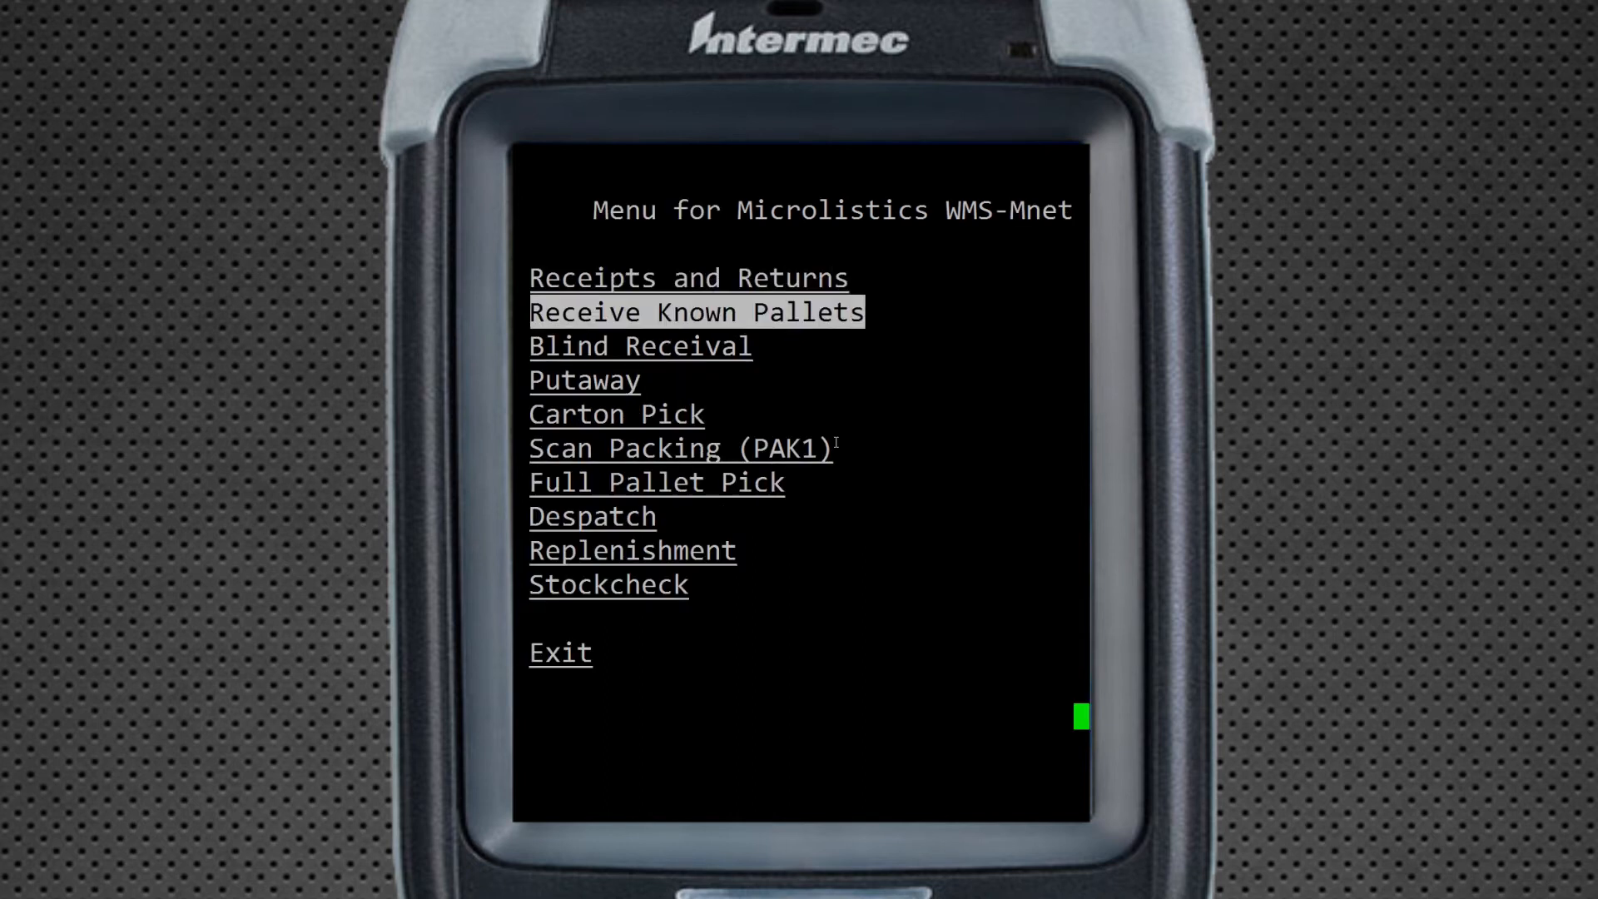
{"action": "key", "text": "Down"}
{"action": "key", "text": "Down"}
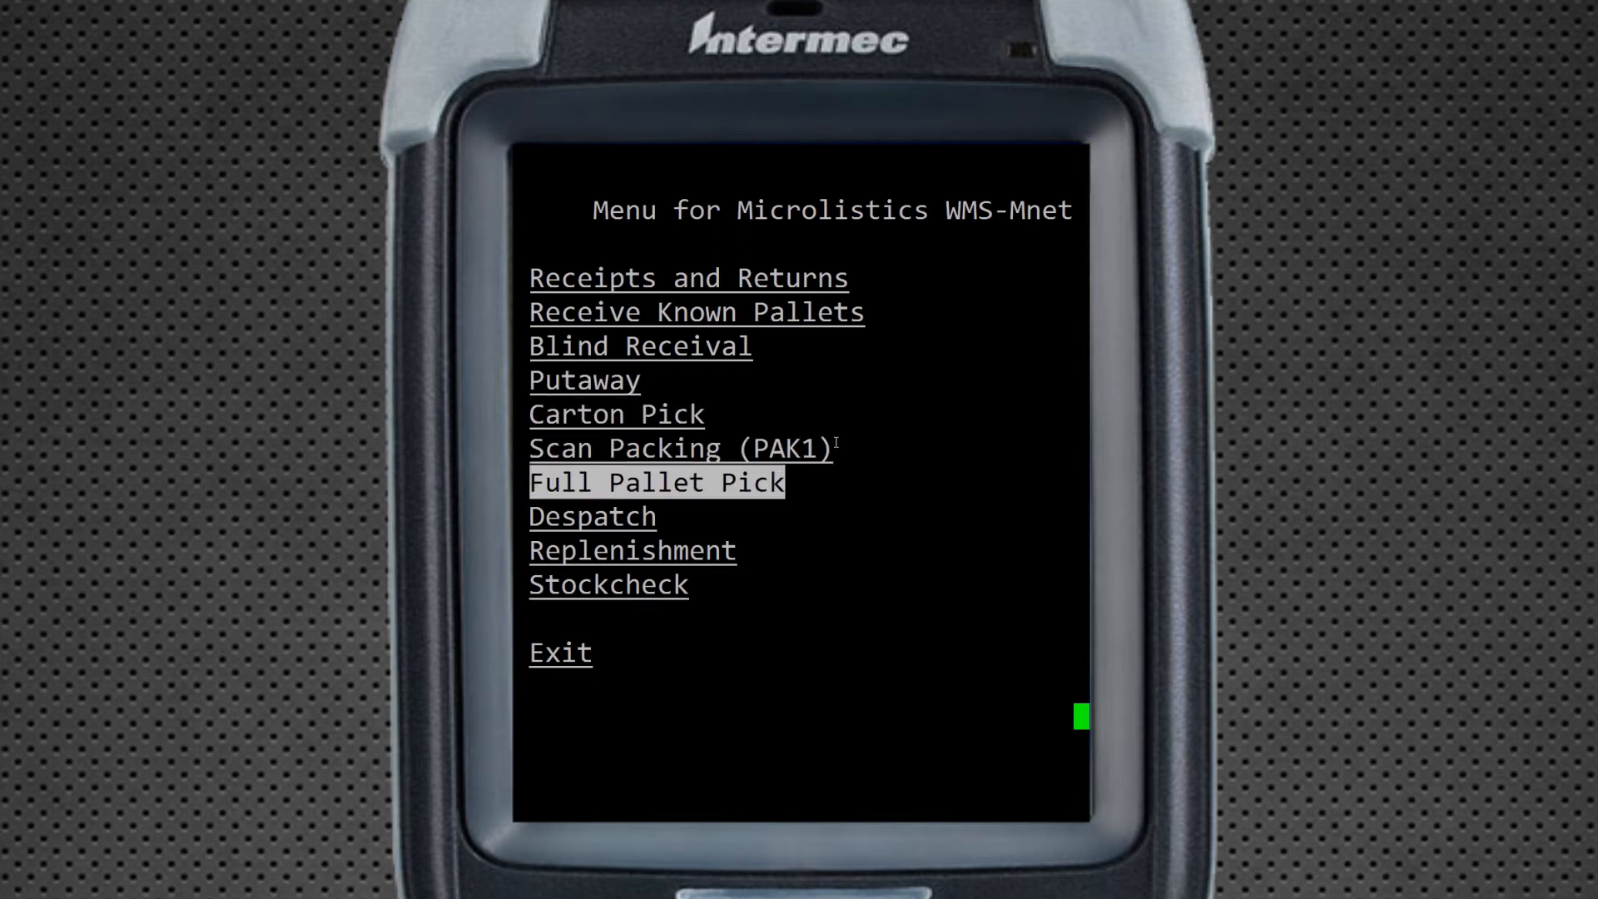
{"action": "key", "text": "Up"}
{"action": "key", "text": "Up"}
{"action": "key", "text": "Up"}
{"action": "key", "text": "Up"}
{"action": "key", "text": "Up"}
{"action": "key", "text": "Up"}
{"action": "key", "text": "Up"}
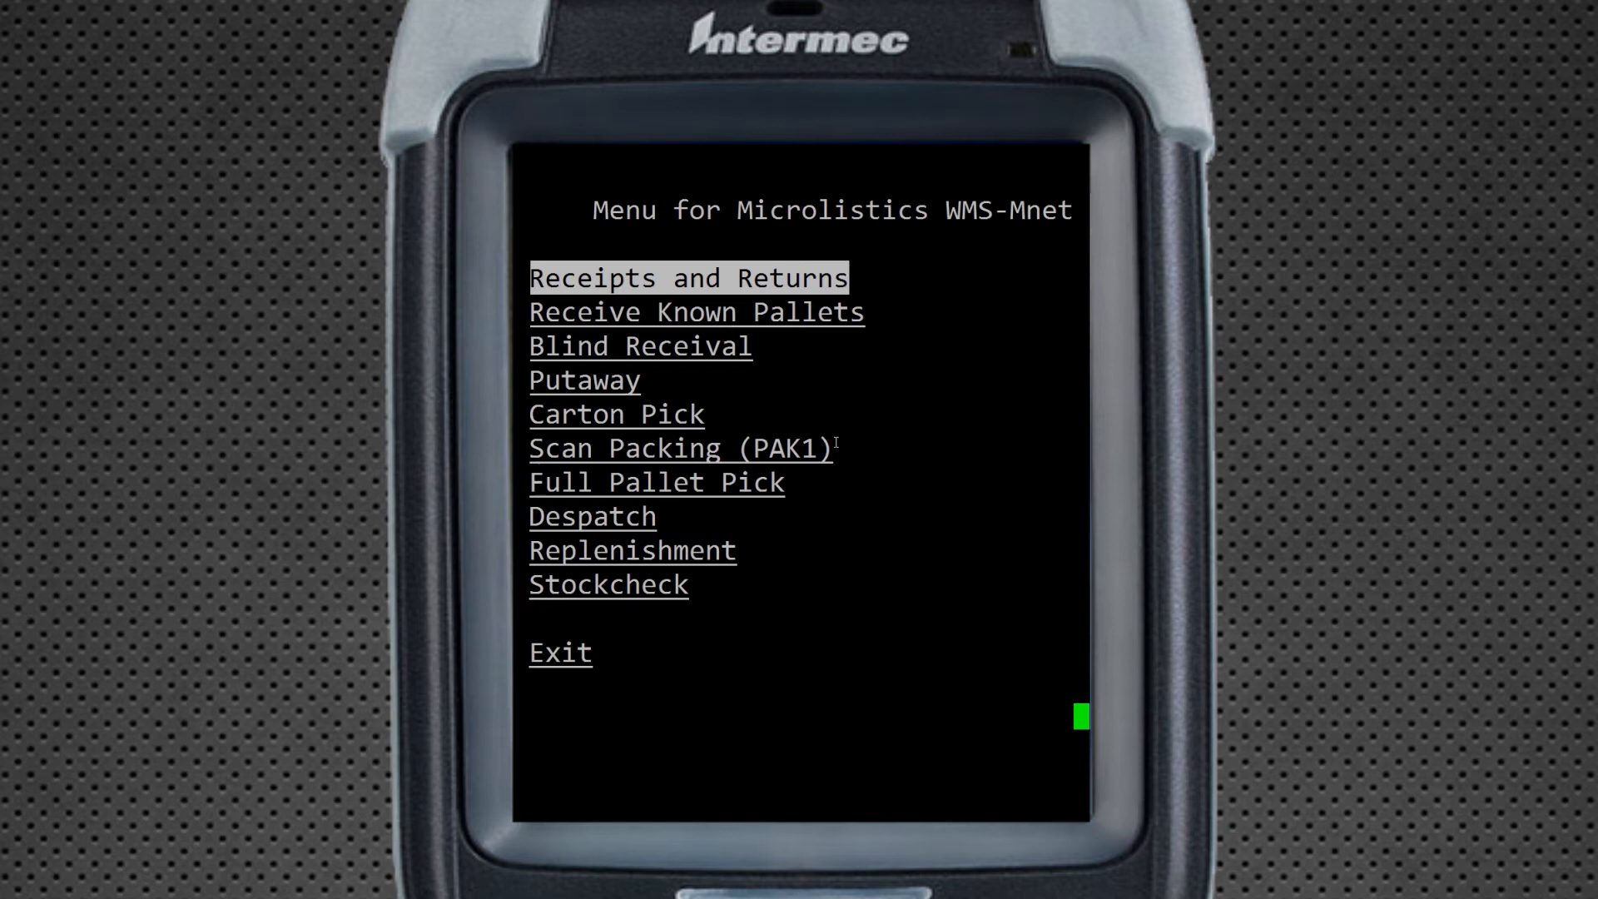
{"action": "key", "text": "Return"}
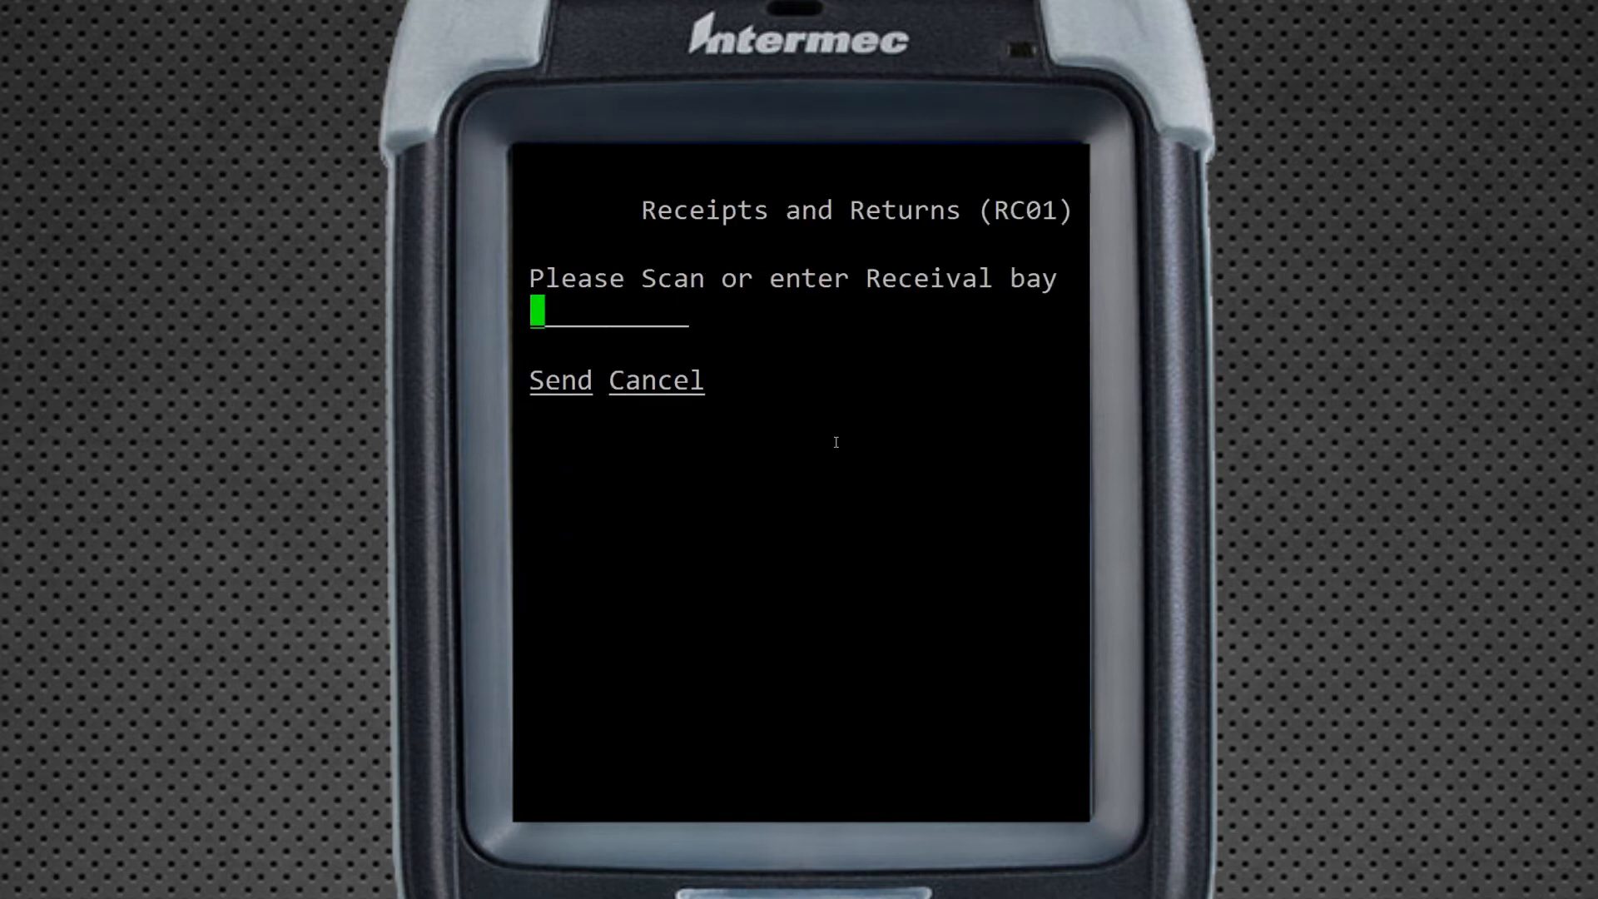
Enter R1 as the receival bay and select order PO-2557 for receiving
{"action": "type", "text": "R1"}
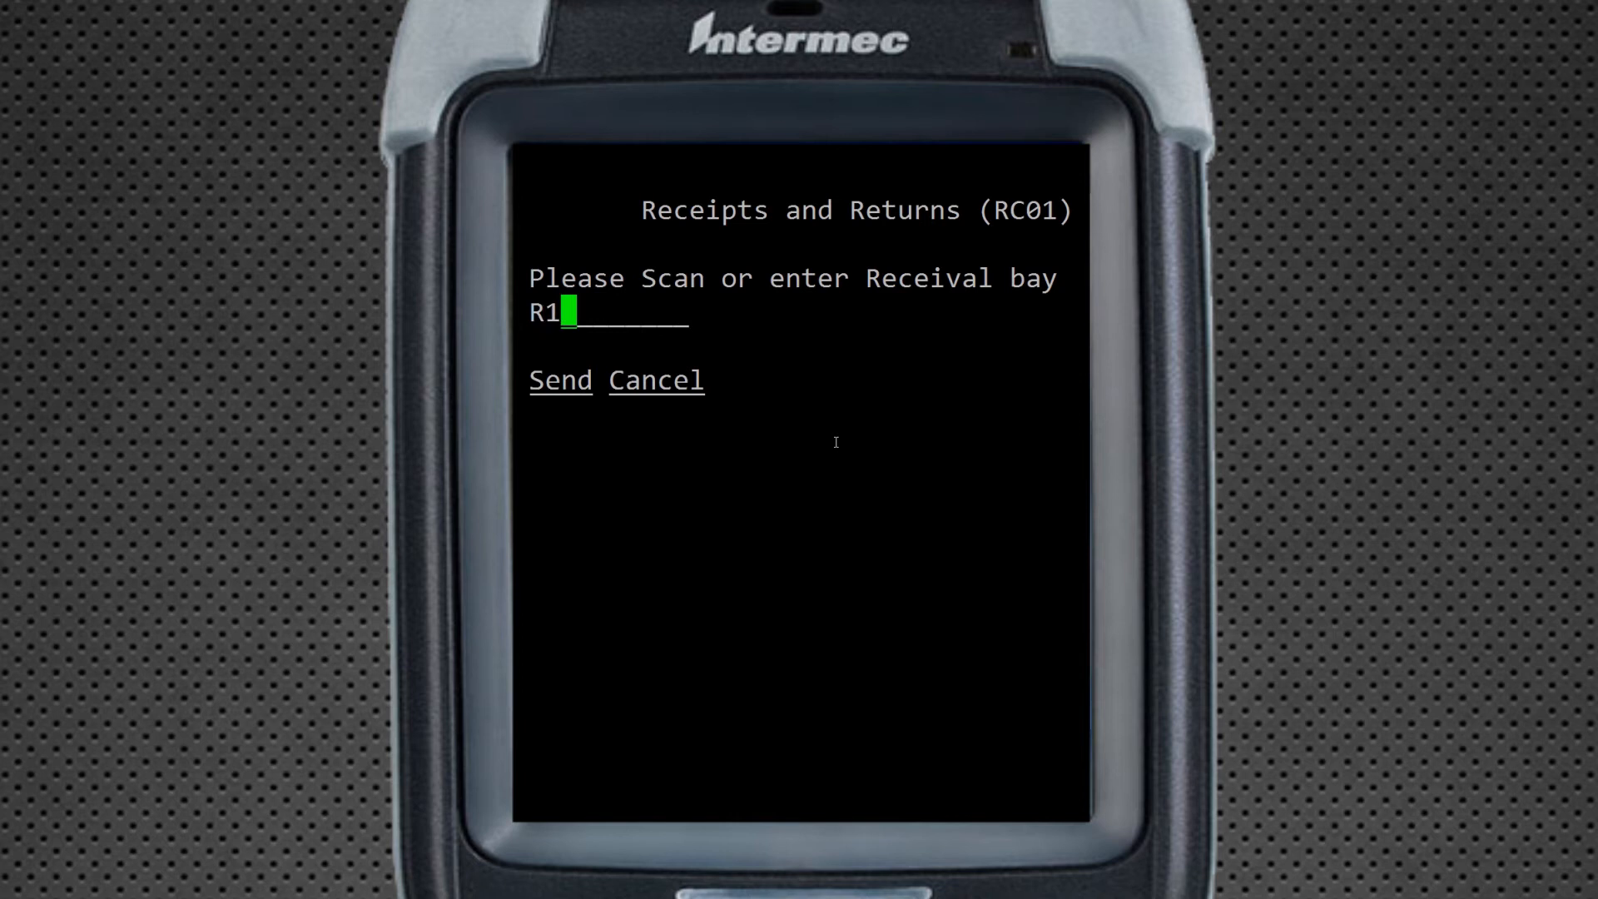
{"action": "key", "text": "Return"}
{"action": "key", "text": "Down"}
{"action": "key", "text": "Up"}
{"action": "key", "text": "Down"}
{"action": "key", "text": "Up"}
{"action": "key", "text": "Down"}
{"action": "key", "text": "Return"}
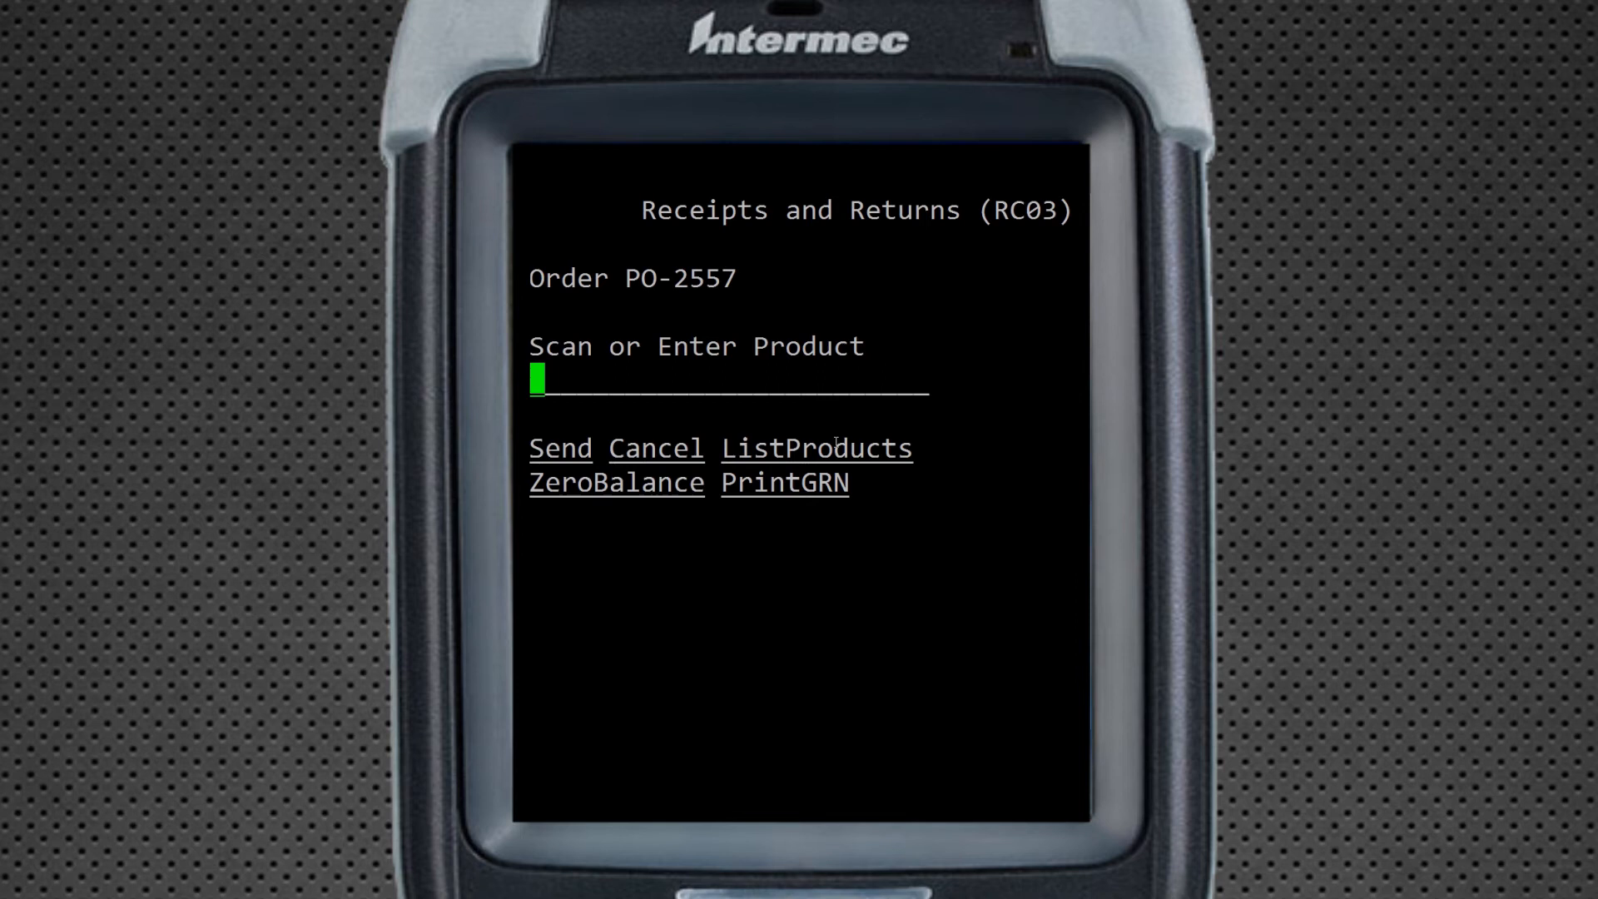
List the products on PO-2557 and choose PBS051 to receive
{"action": "key", "text": "Tab"}
{"action": "key", "text": "Tab"}
{"action": "key", "text": "Tab"}
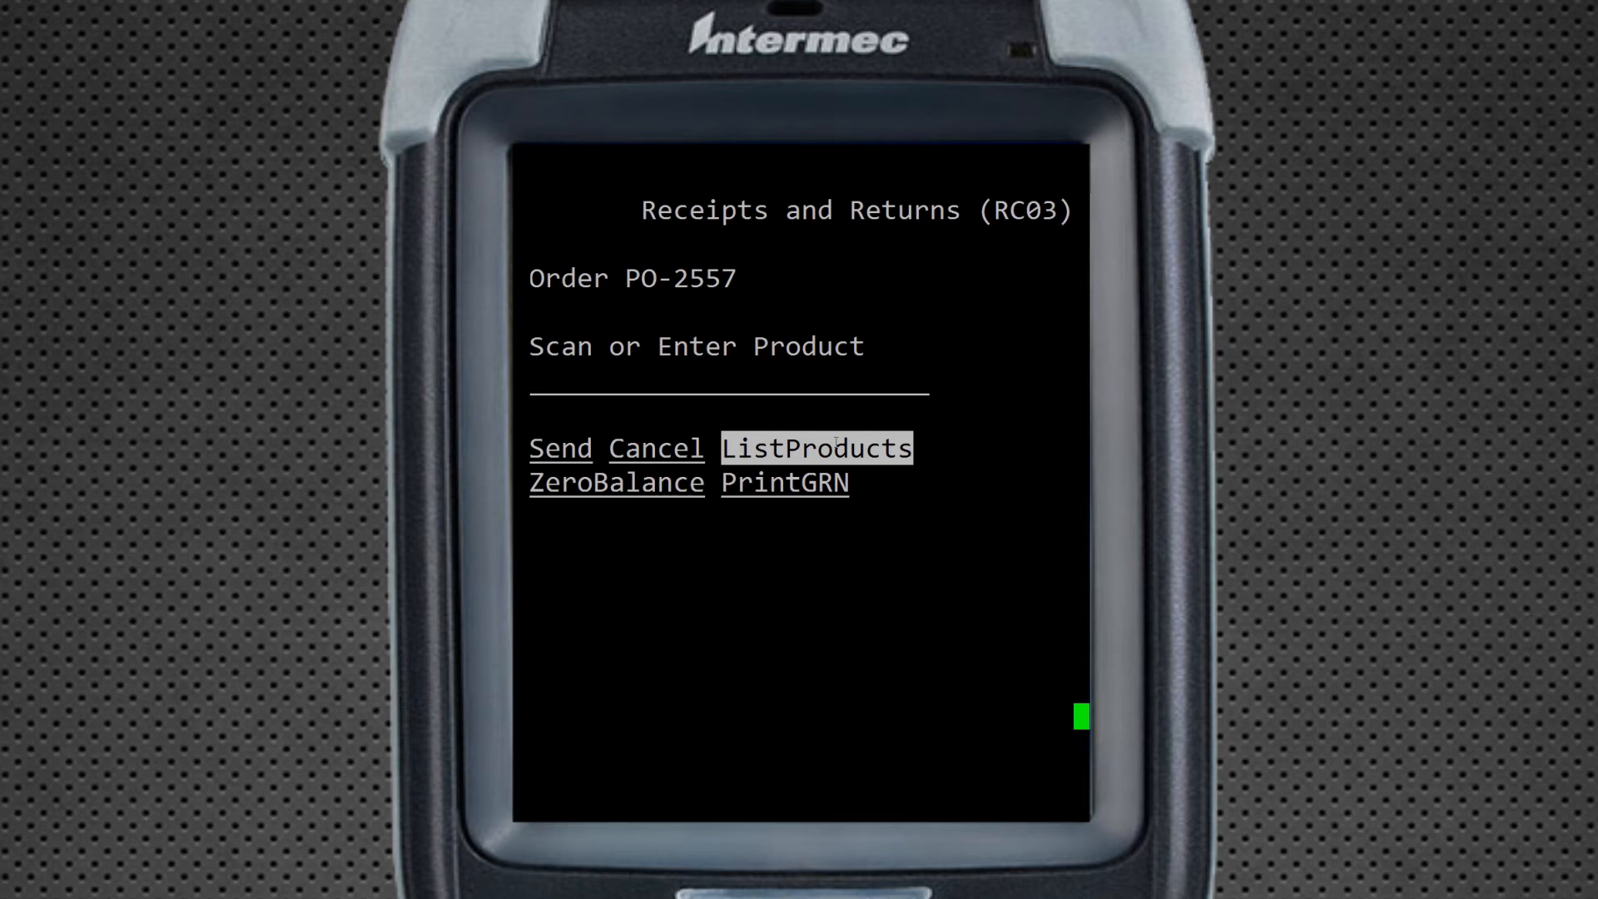
{"action": "key", "text": "Return"}
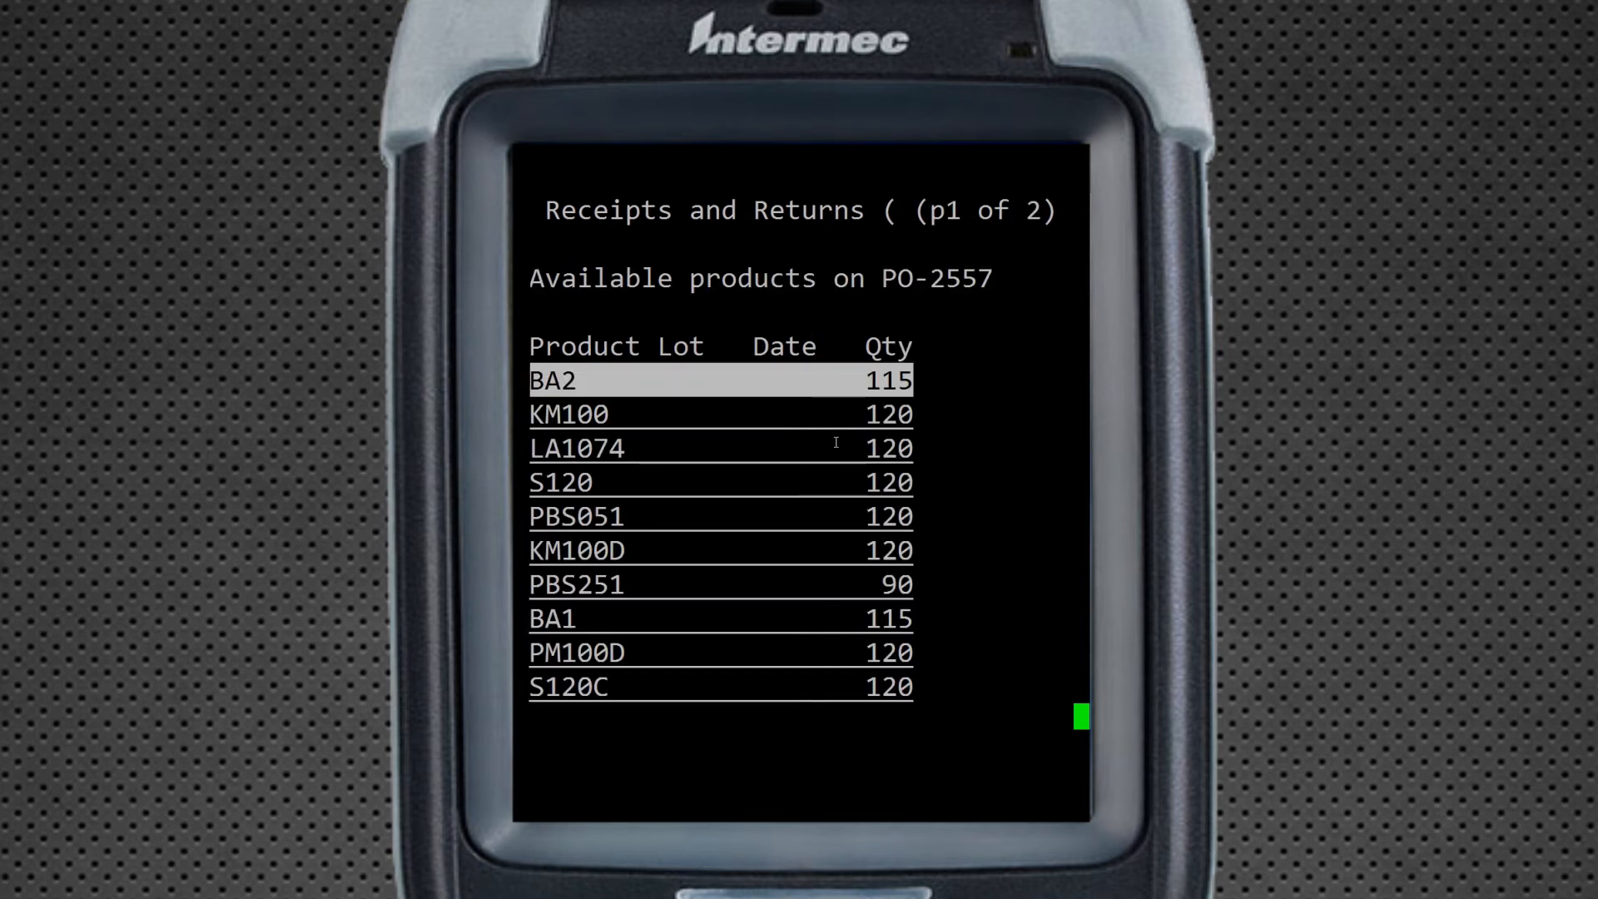
{"action": "key", "text": "Down"}
{"action": "key", "text": "Down"}
{"action": "key", "text": "Down"}
{"action": "key", "text": "Down"}
{"action": "key", "text": "Down"}
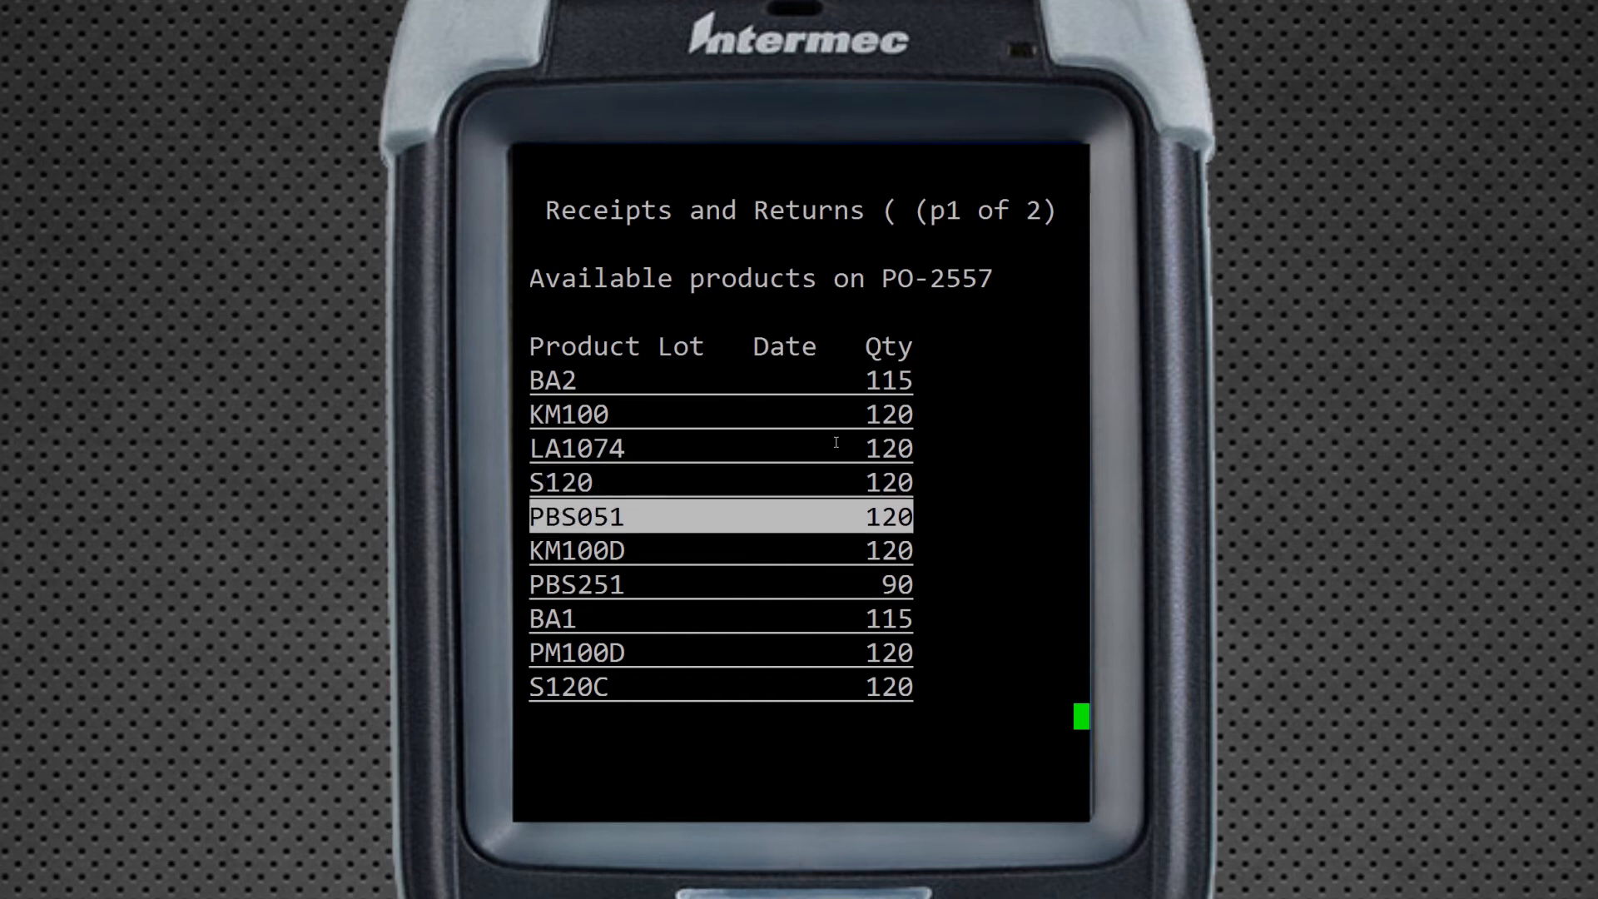
{"action": "key", "text": "Up"}
{"action": "key", "text": "Up"}
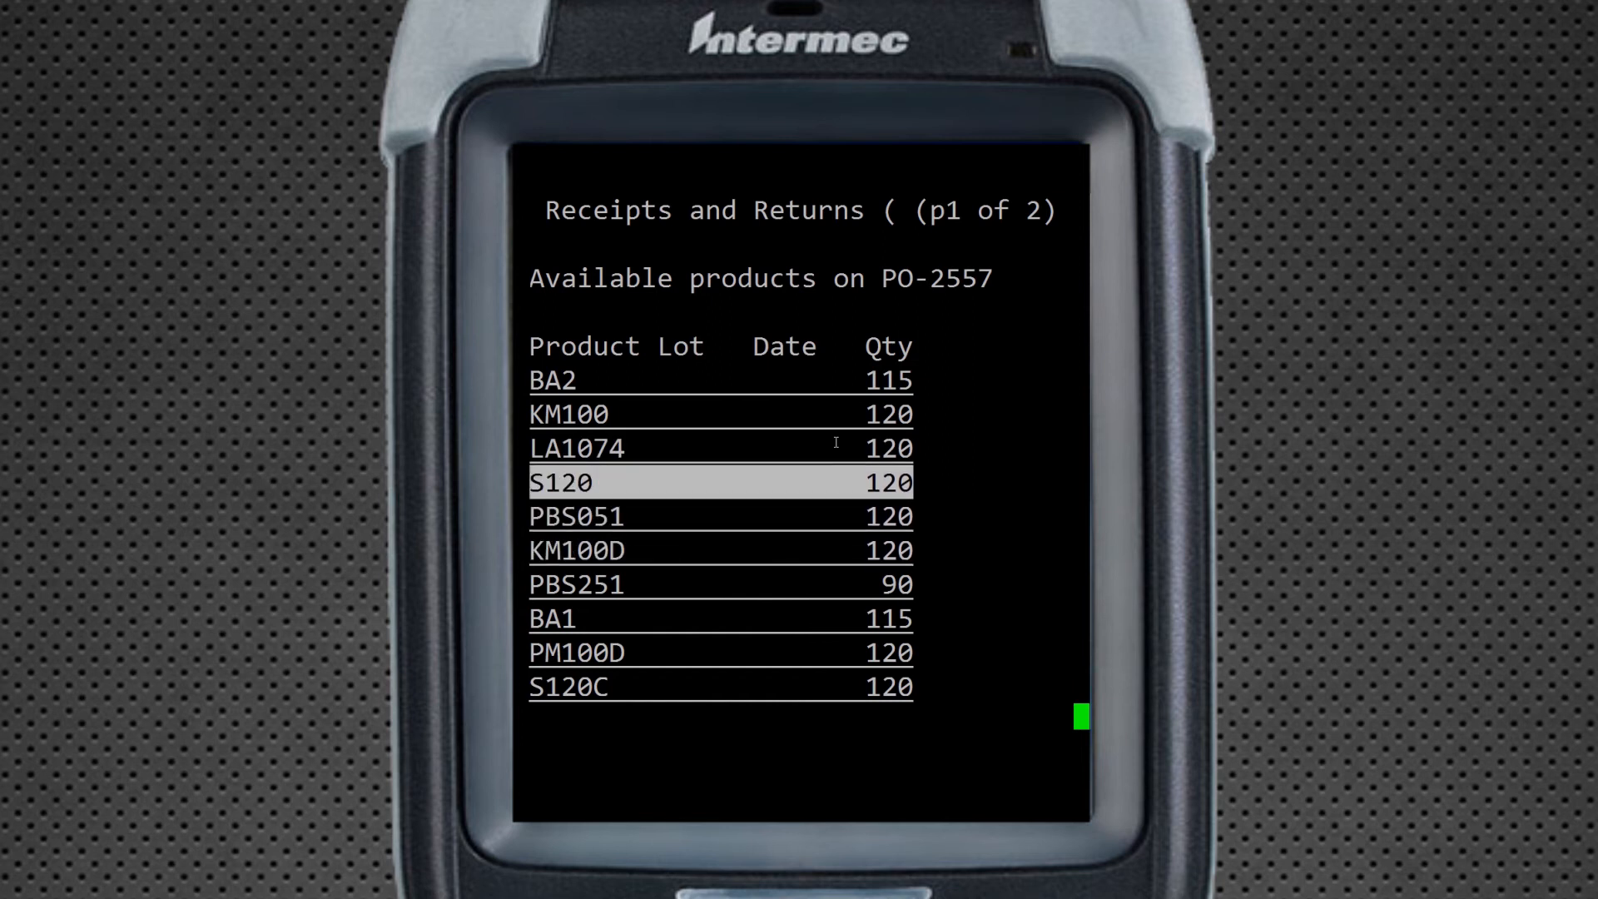
{"action": "key", "text": "Up"}
{"action": "key", "text": "Down"}
{"action": "key", "text": "Down"}
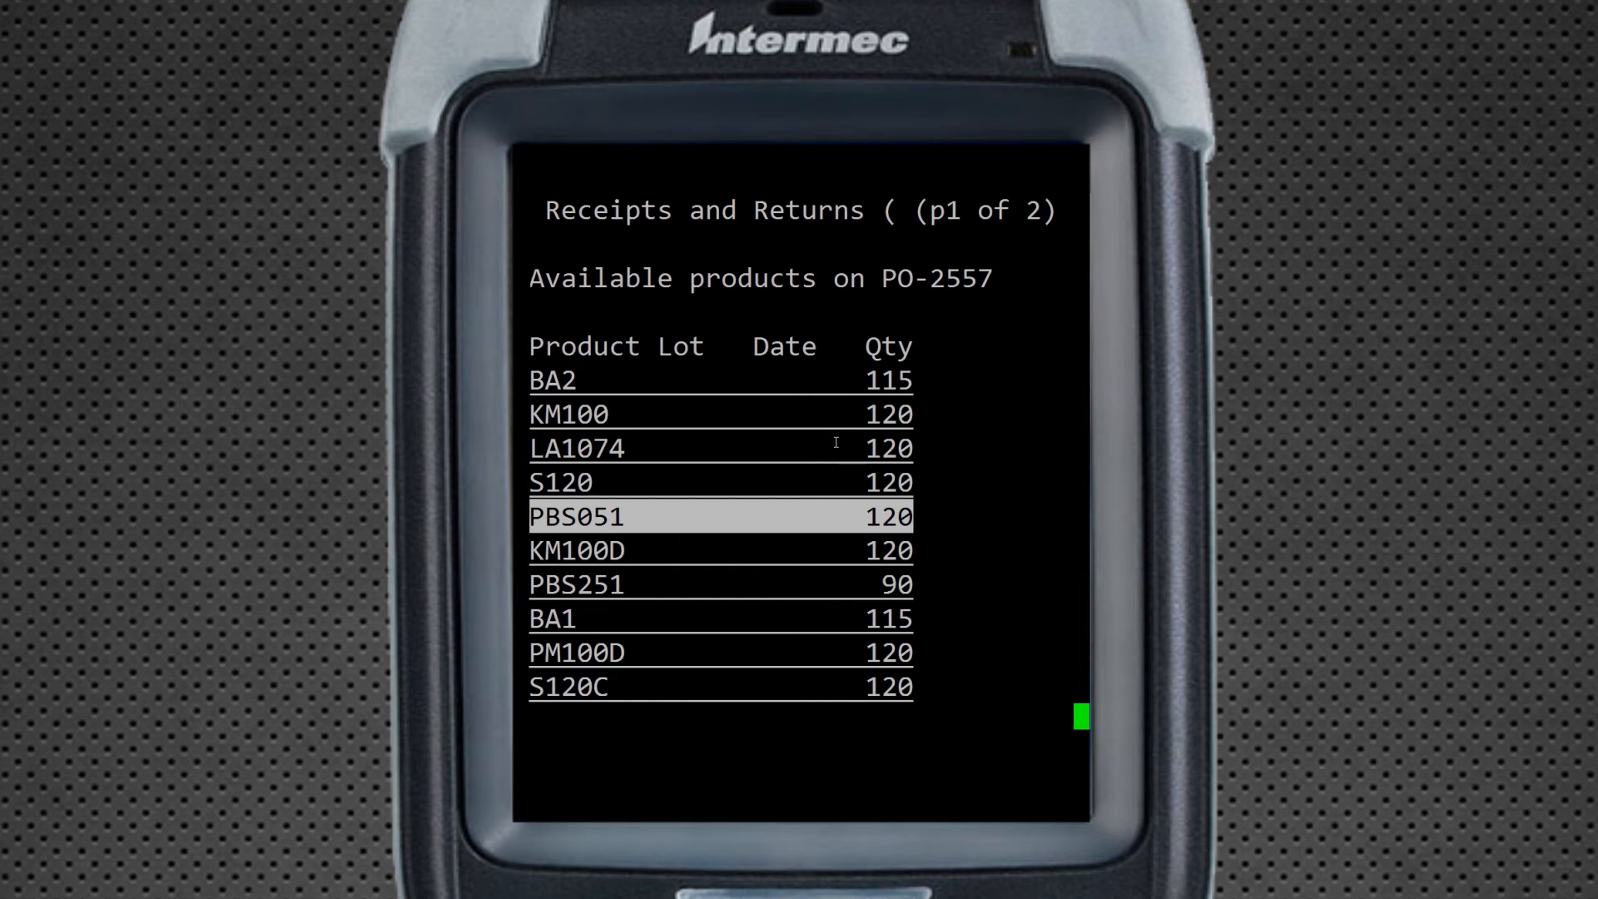
{"action": "key", "text": "Return"}
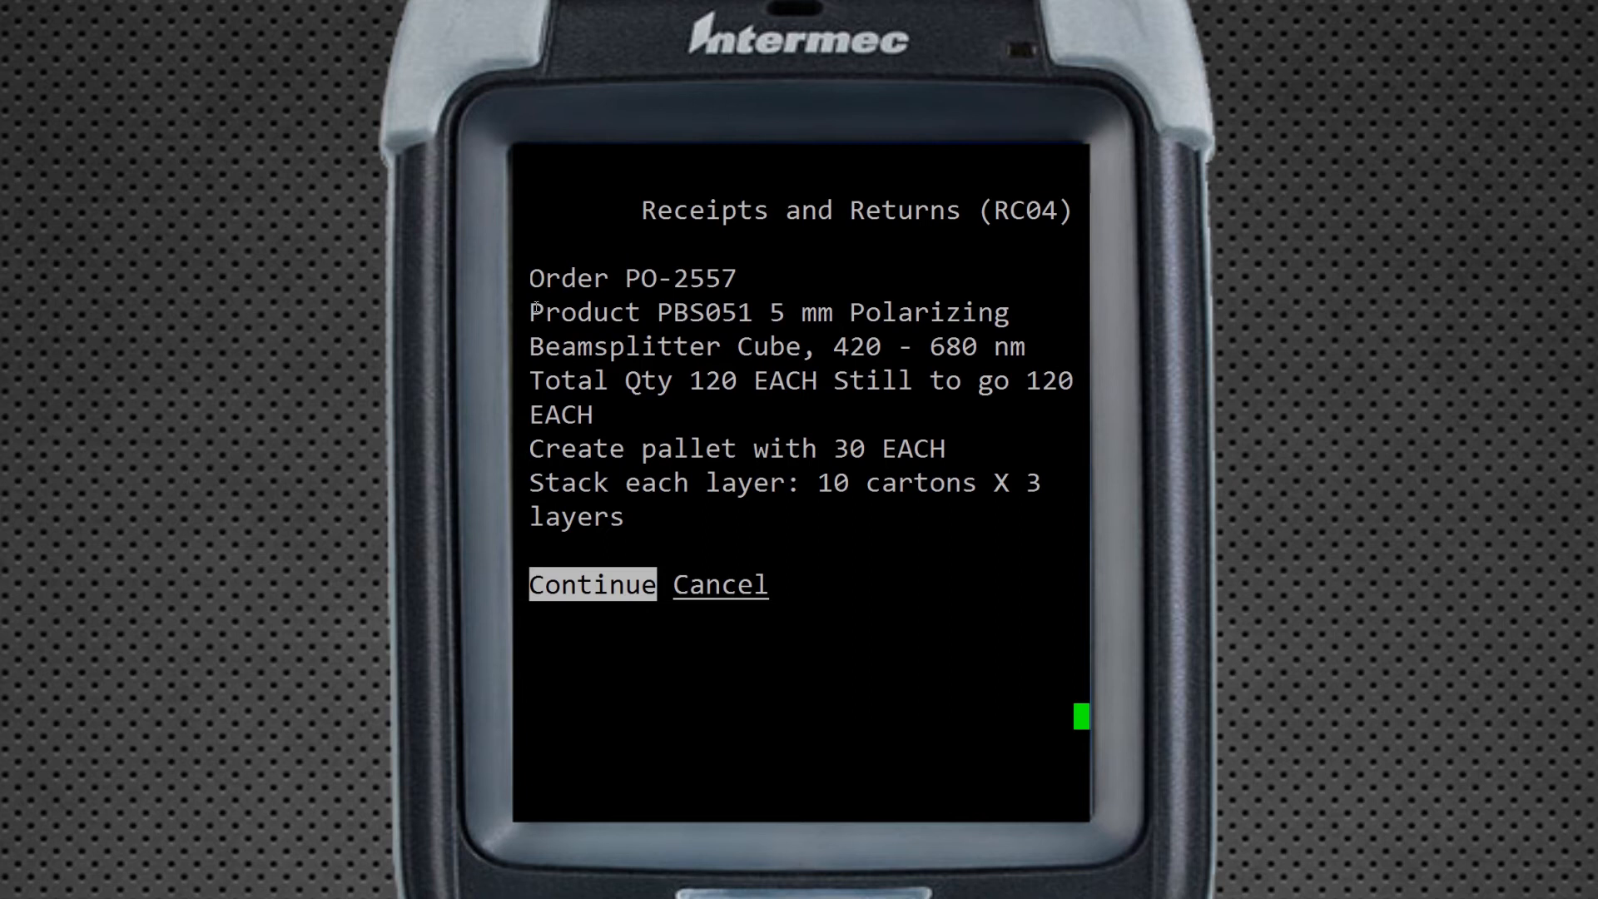
Review PBS051's details: 120 EACH to receive, 30 EACH per pallet, 10 cartons by 3 layers
{"action": "left_click_drag", "start_coordinate": [537, 308], "coordinate": [1028, 338]}
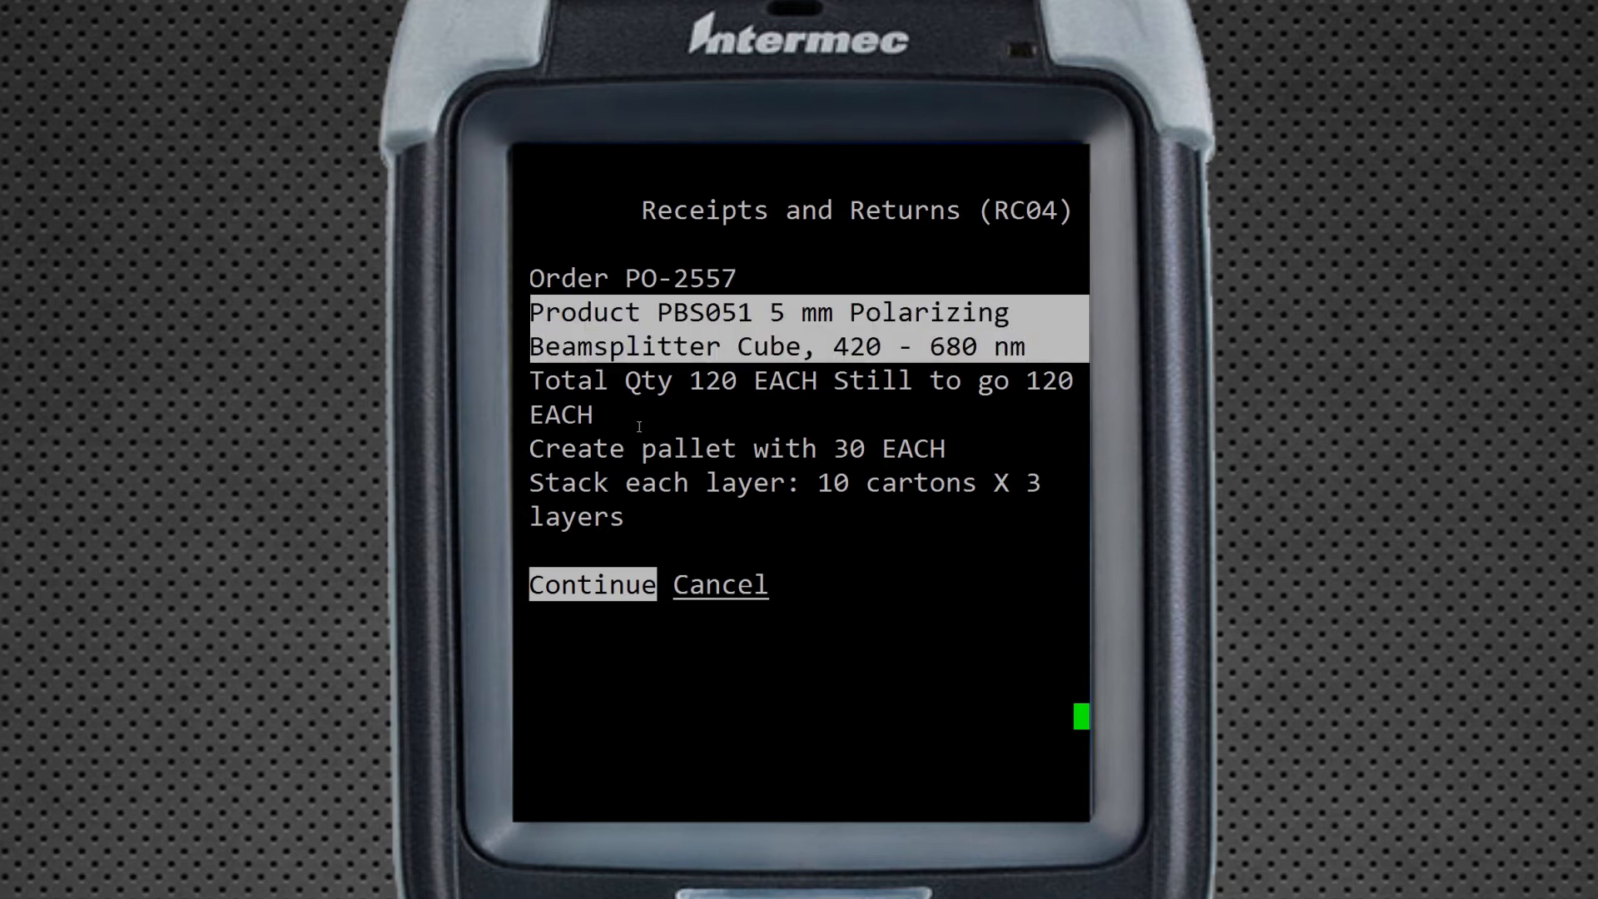
{"action": "left_click_drag", "start_coordinate": [537, 382], "coordinate": [1072, 383]}
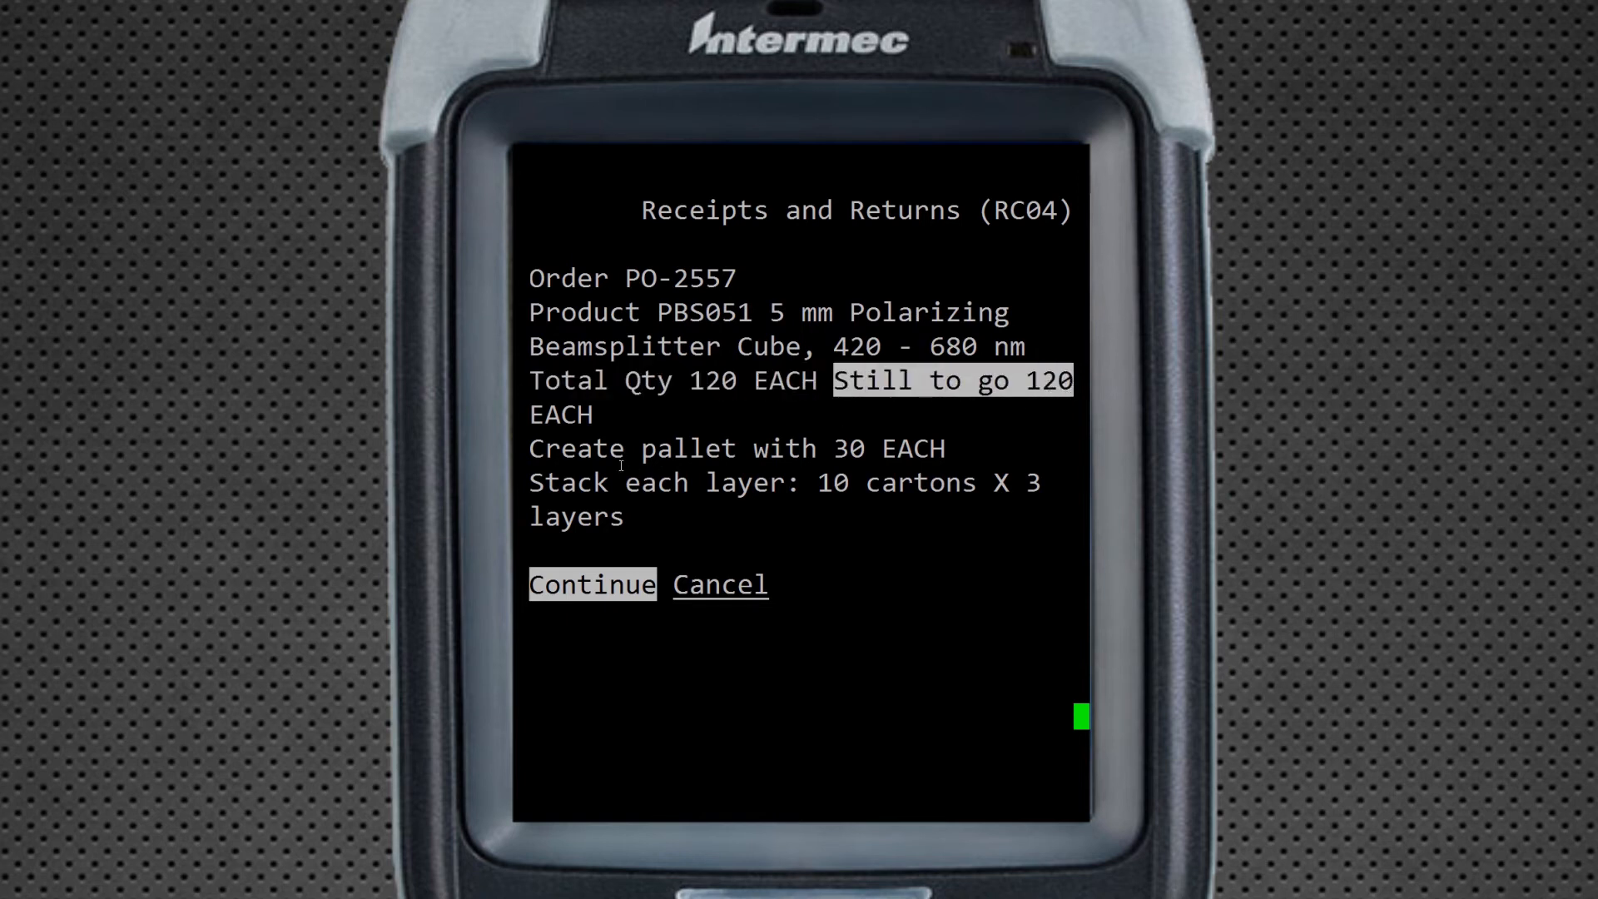
{"action": "left_click_drag", "start_coordinate": [837, 448], "coordinate": [945, 448]}
{"action": "left_click_drag", "start_coordinate": [819, 484], "coordinate": [880, 489]}
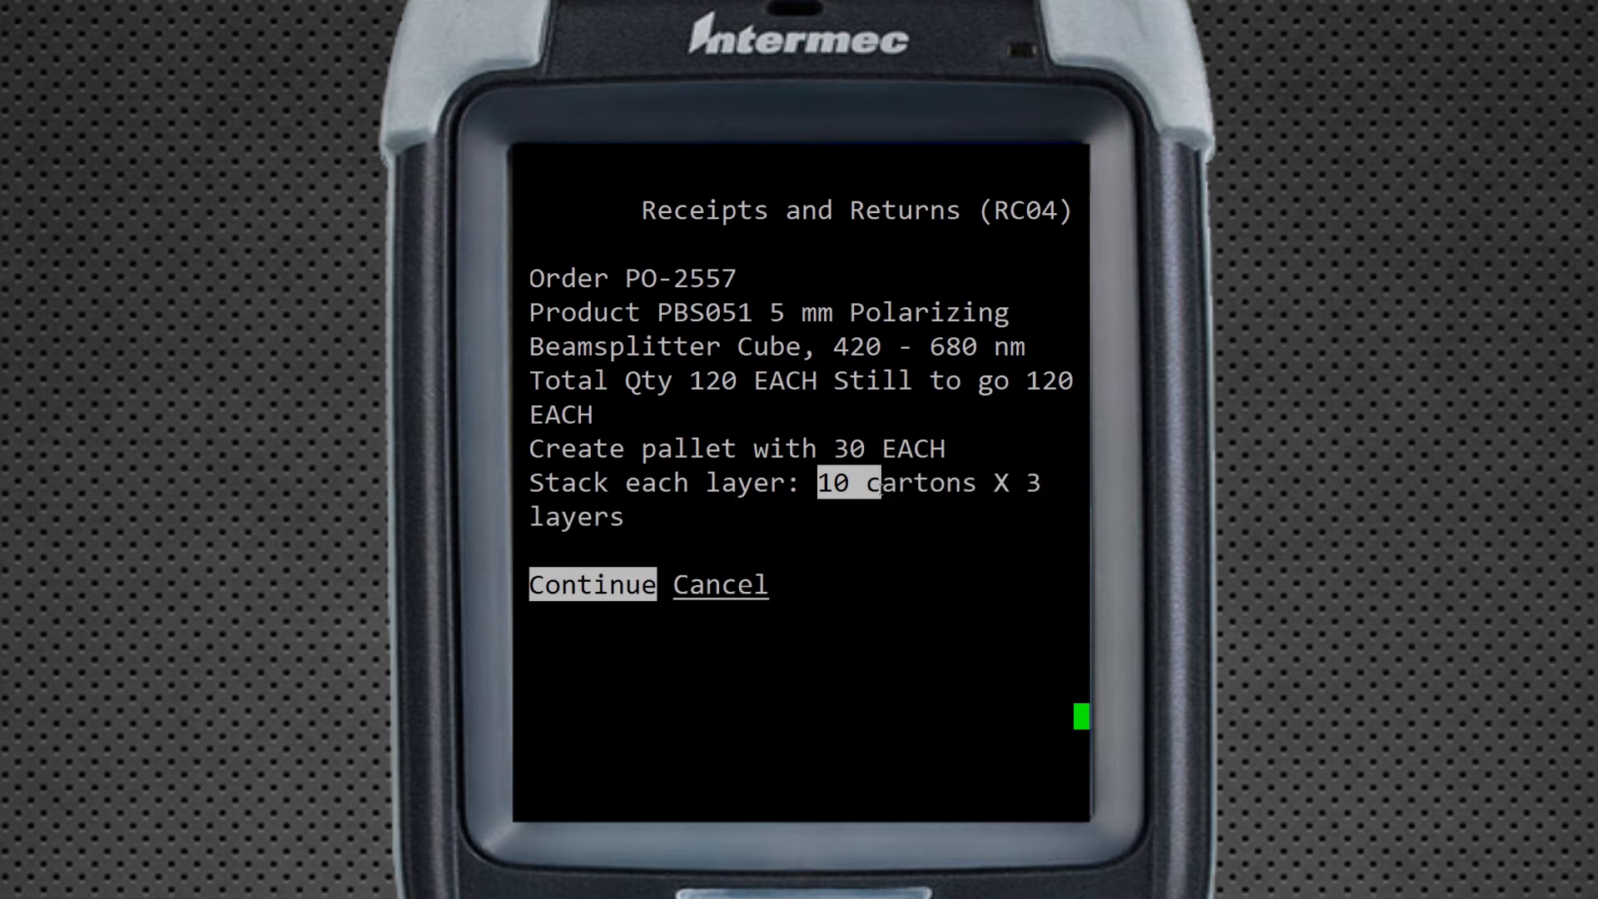
{"action": "left_click", "coordinate": [881, 488]}
Receive a pallet of 30 EACH under pallet label 103992
{"action": "key", "text": "Return"}
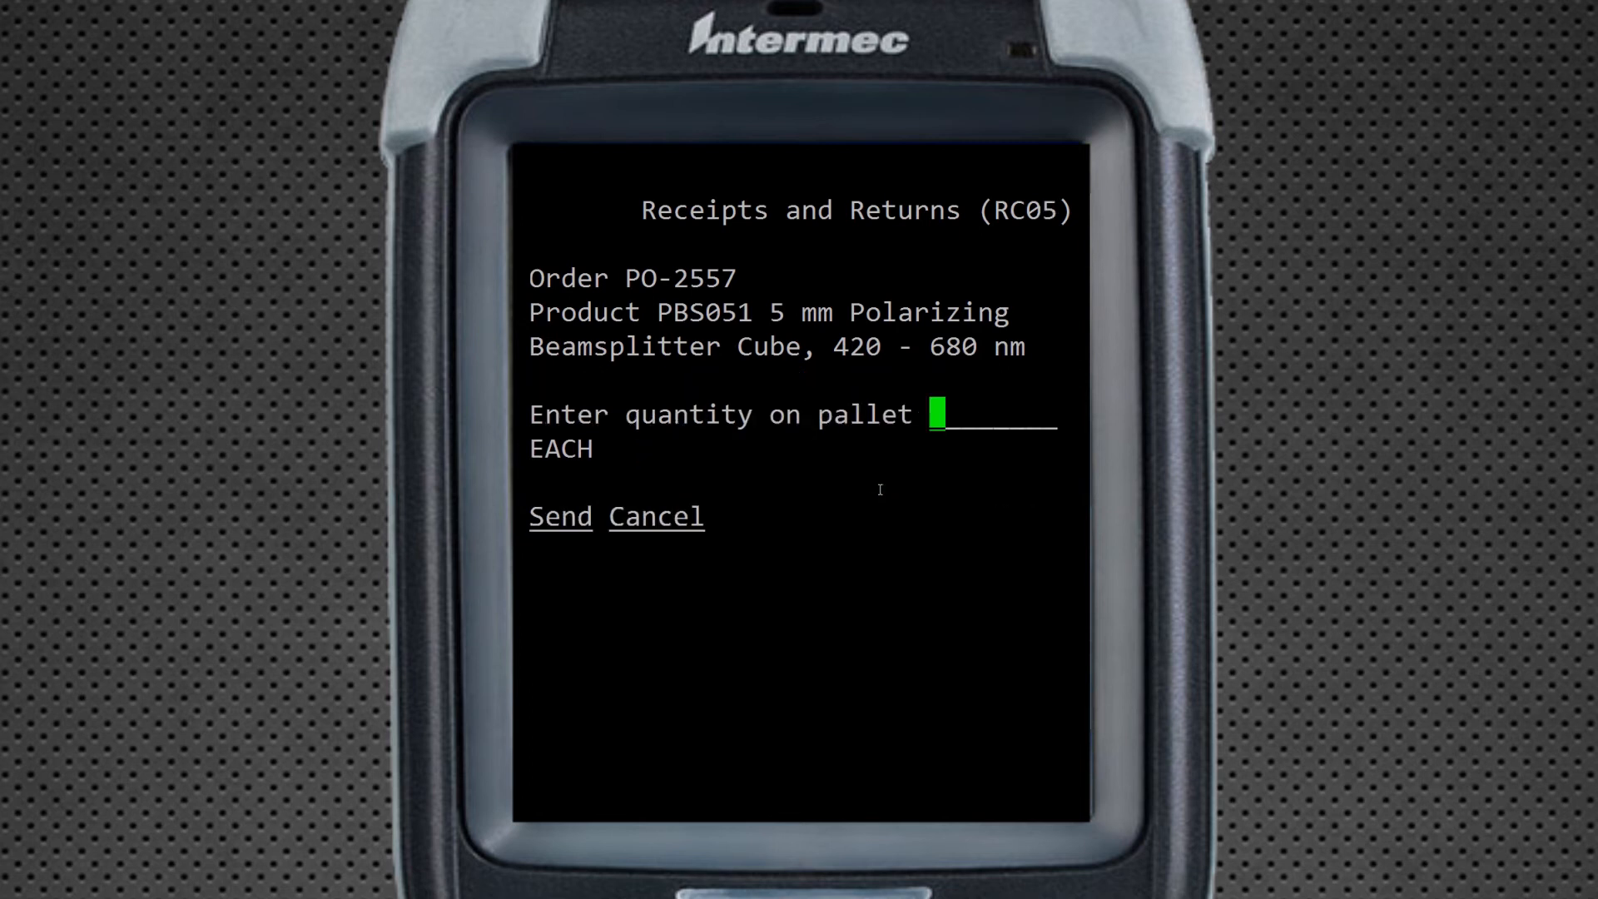
{"action": "type", "text": "30"}
{"action": "key", "text": "Return"}
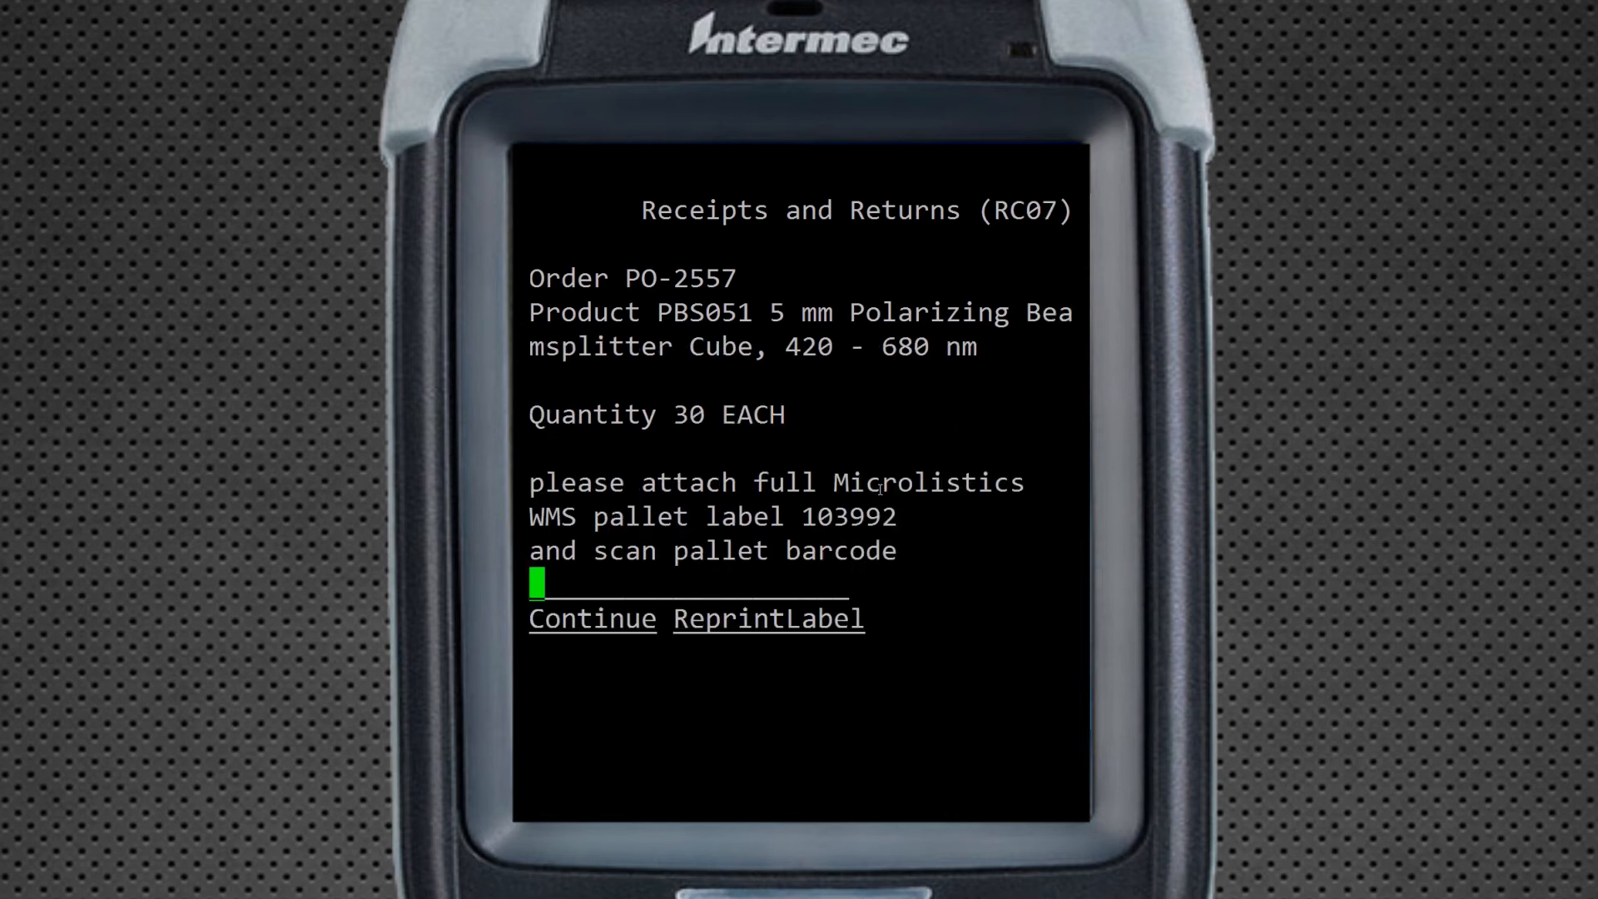
{"action": "double_click", "coordinate": [832, 520]}
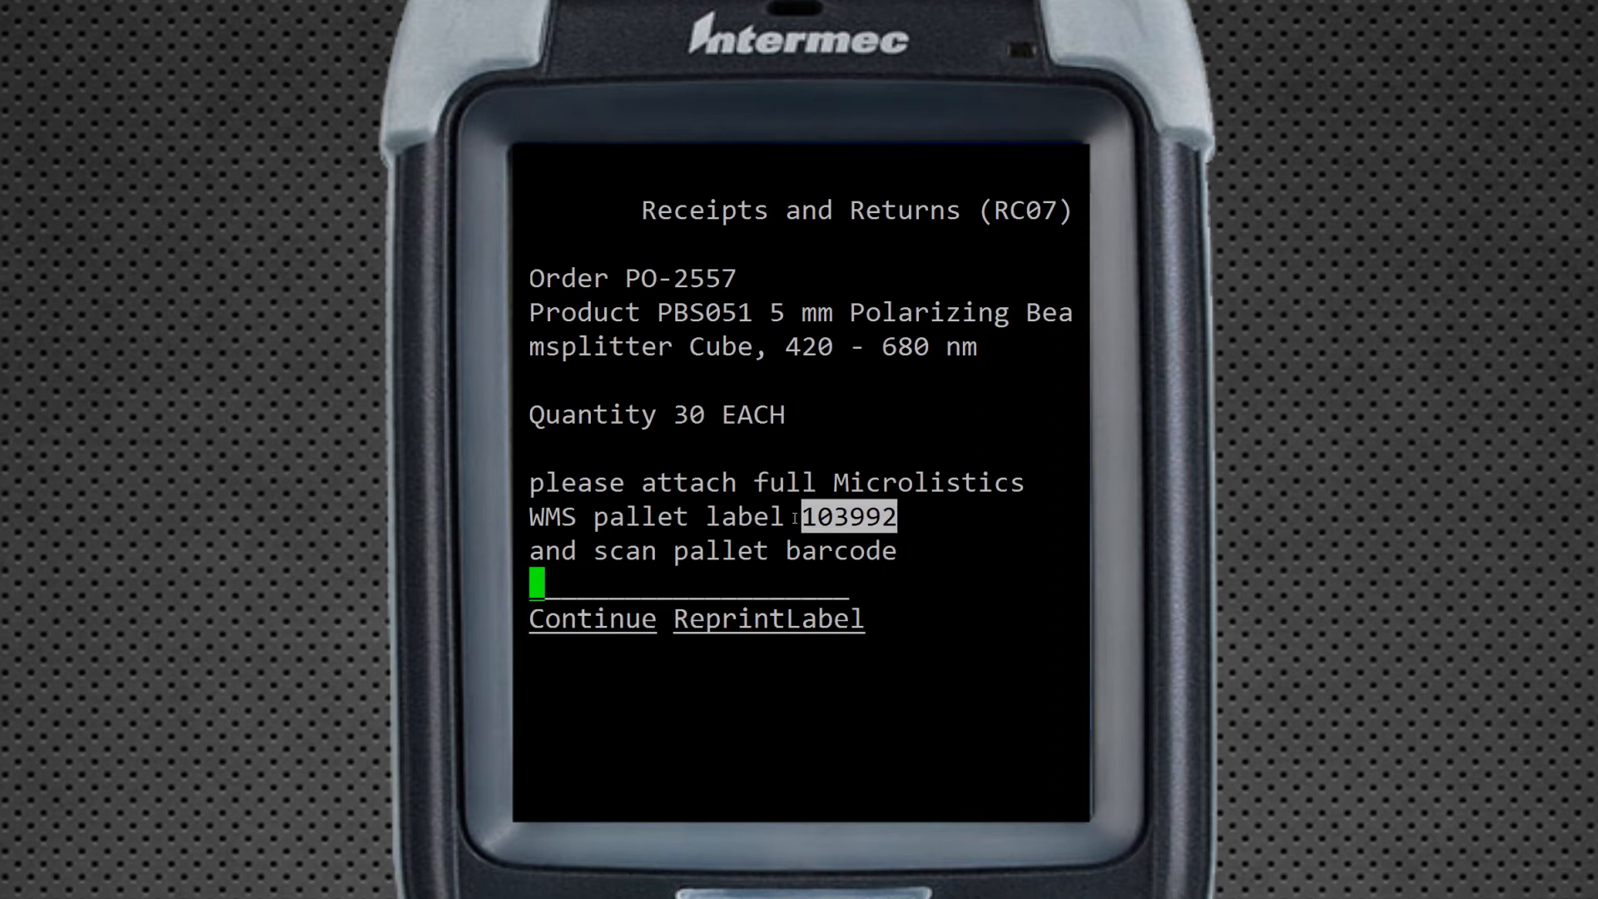
{"action": "type", "text": "103992"}
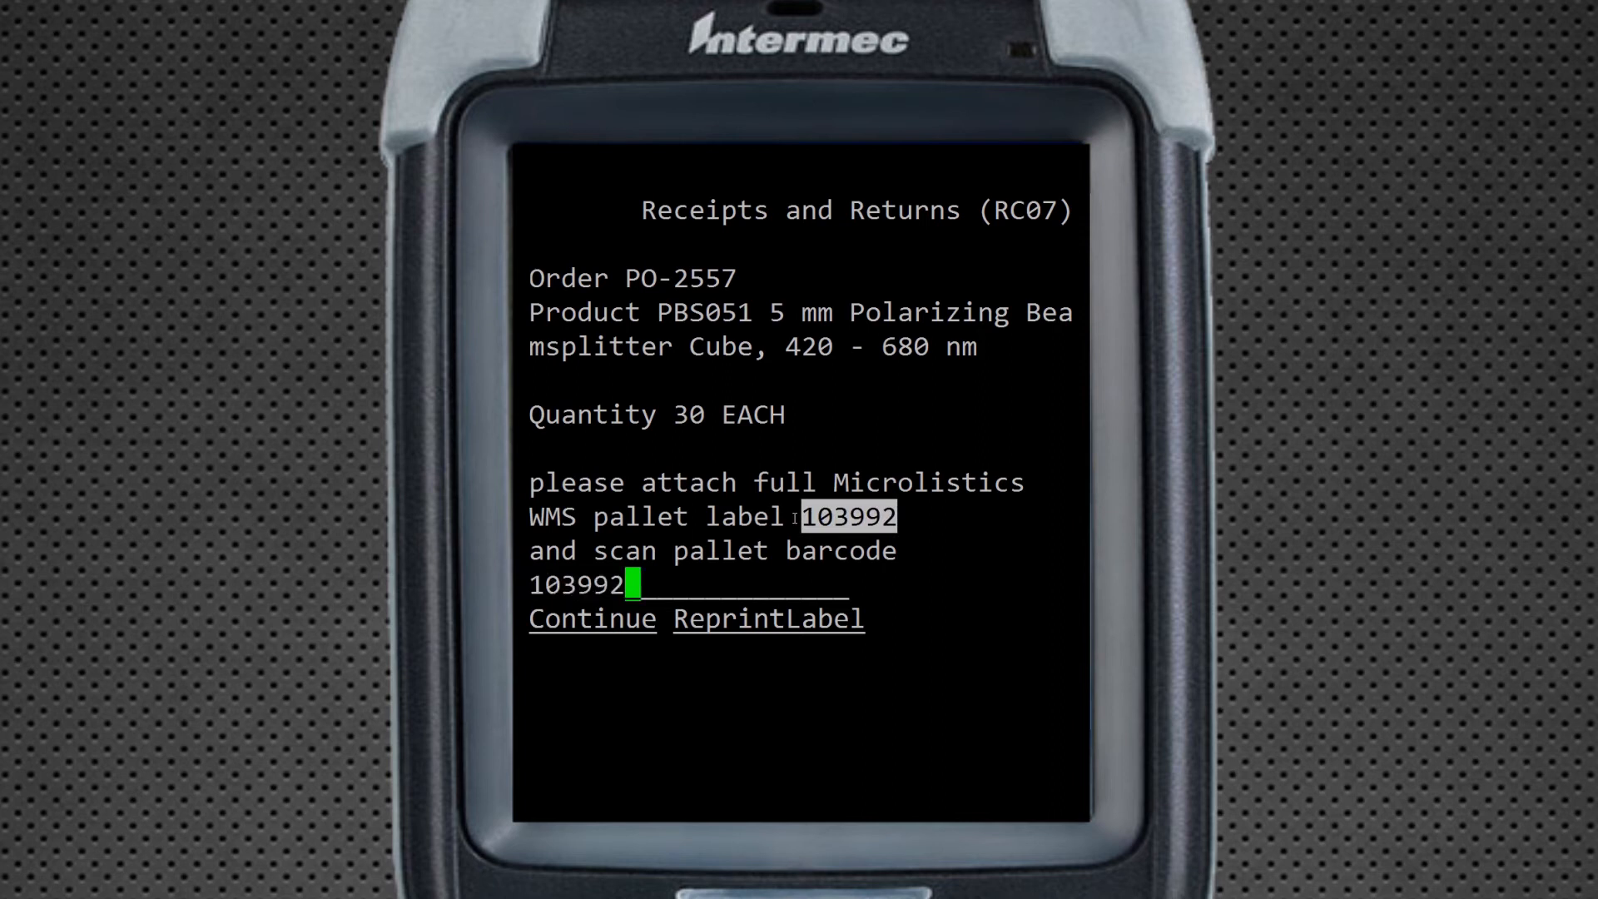
{"action": "key", "text": "Return"}
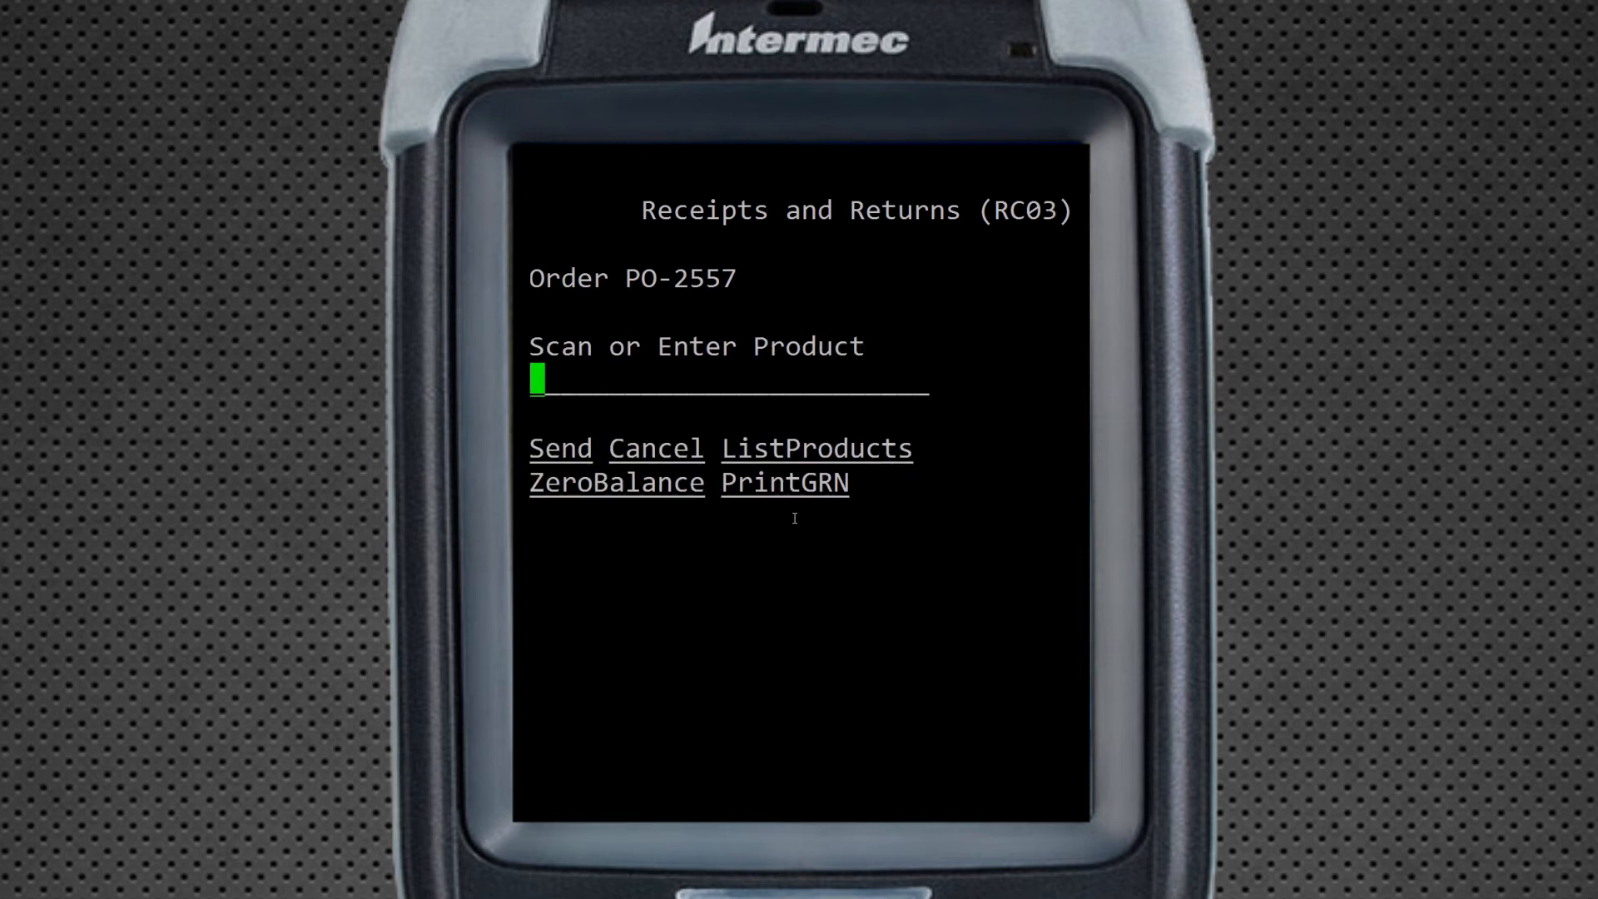
{"action": "key", "text": "Tab"}
{"action": "key", "text": "Tab"}
Return to the main menu, open Putaway and submit pallet 103992
{"action": "key", "text": "Return"}
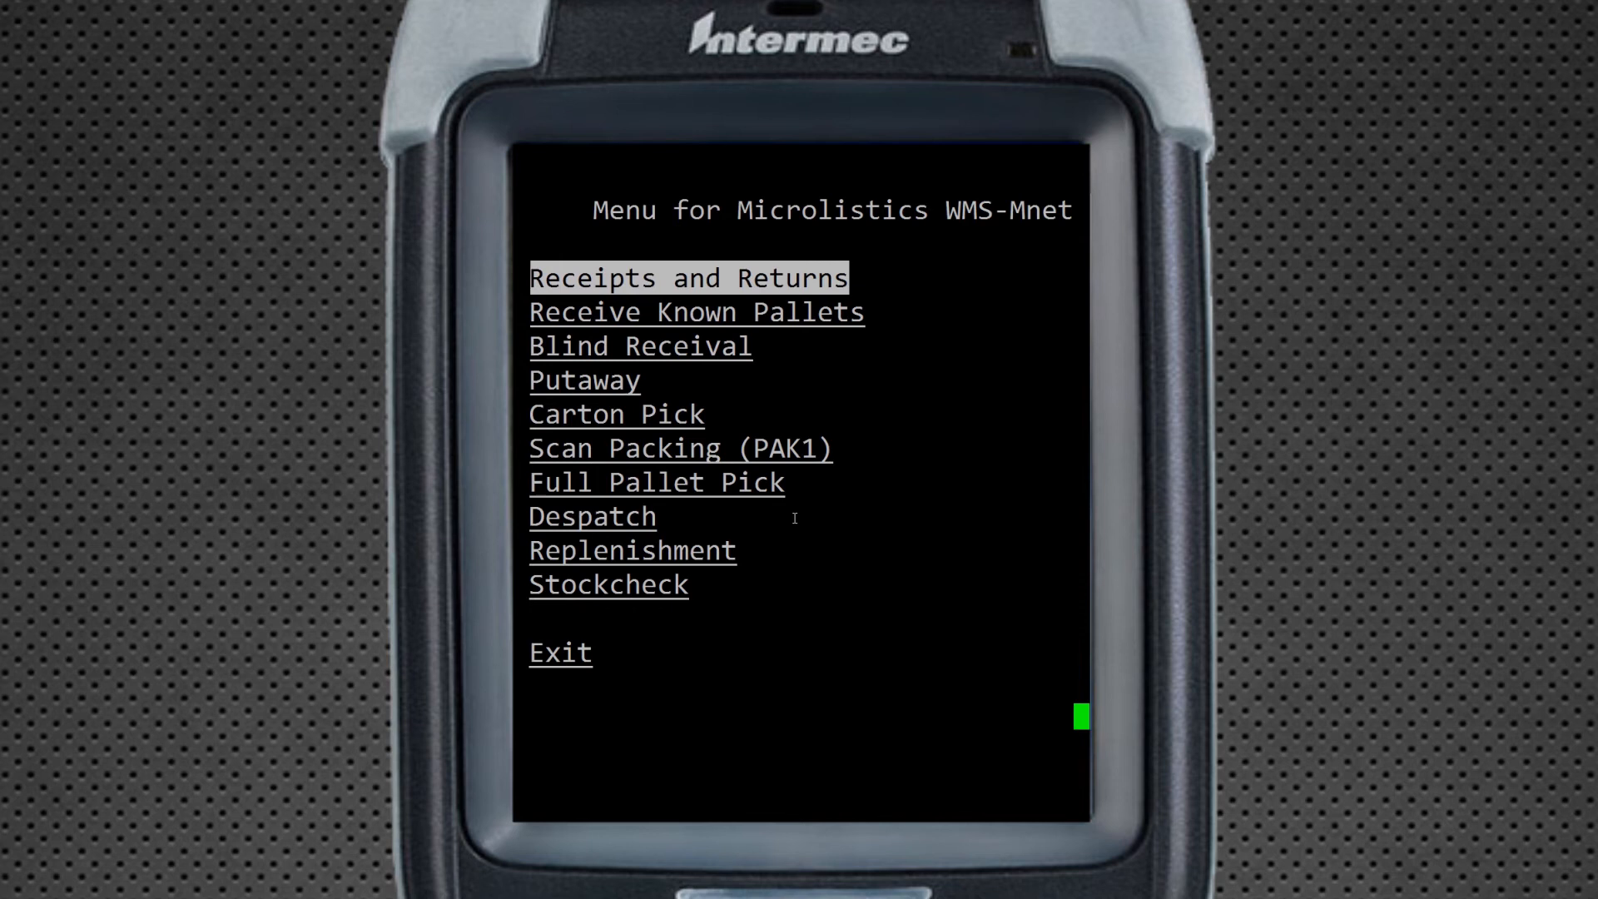
{"action": "key", "text": "Tab"}
{"action": "key", "text": "Tab"}
{"action": "key", "text": "Tab"}
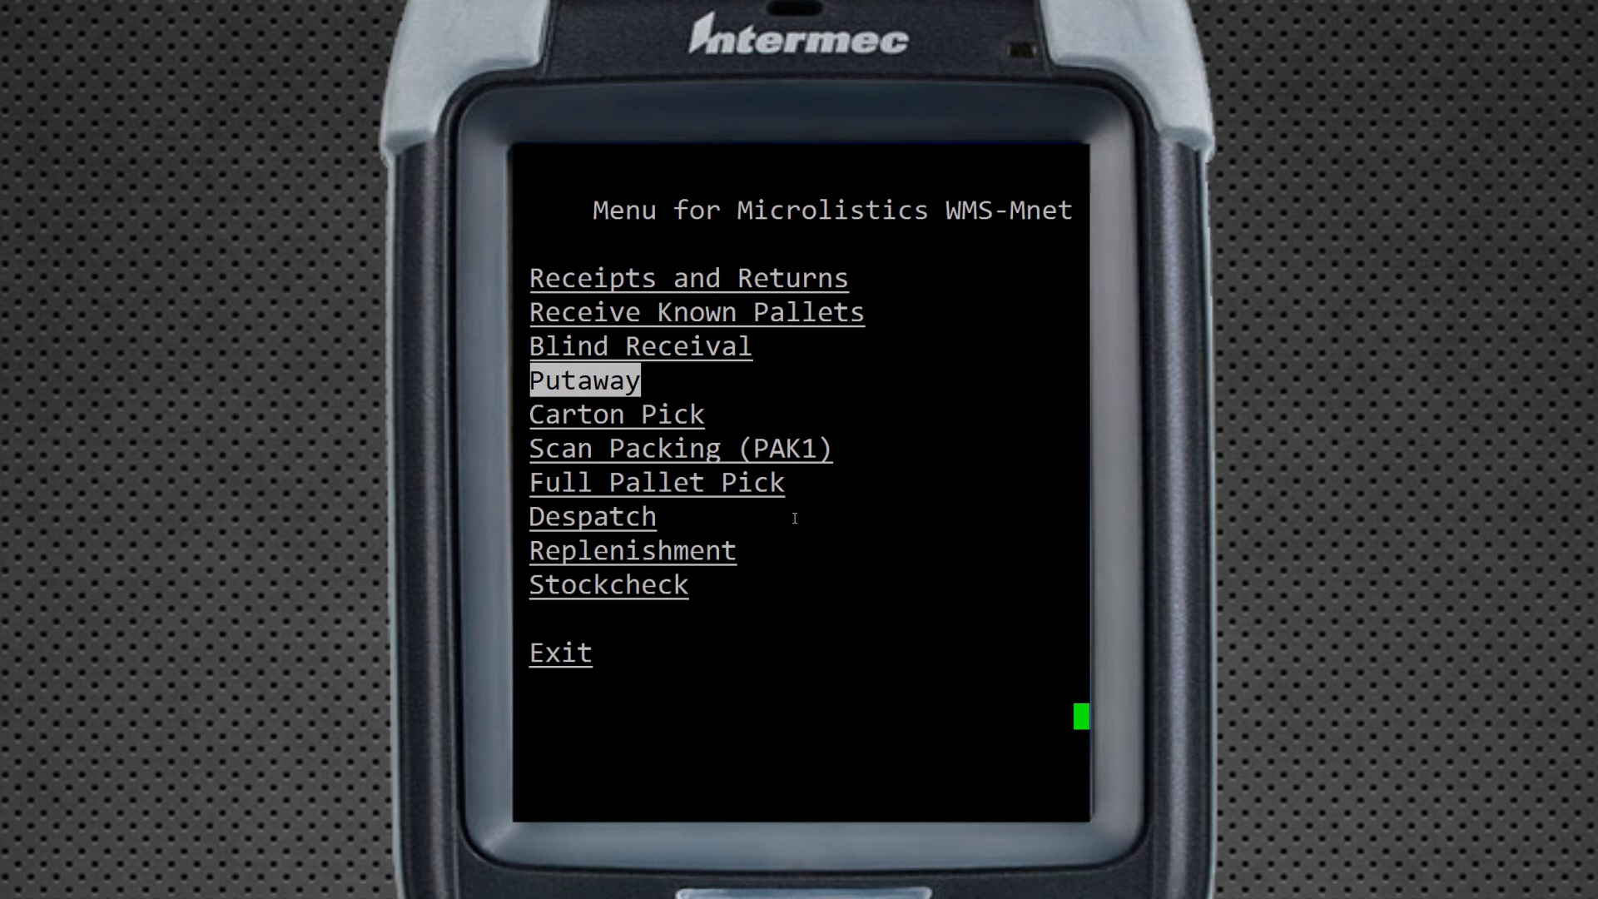
{"action": "key", "text": "Return"}
{"action": "type", "text": "103992"}
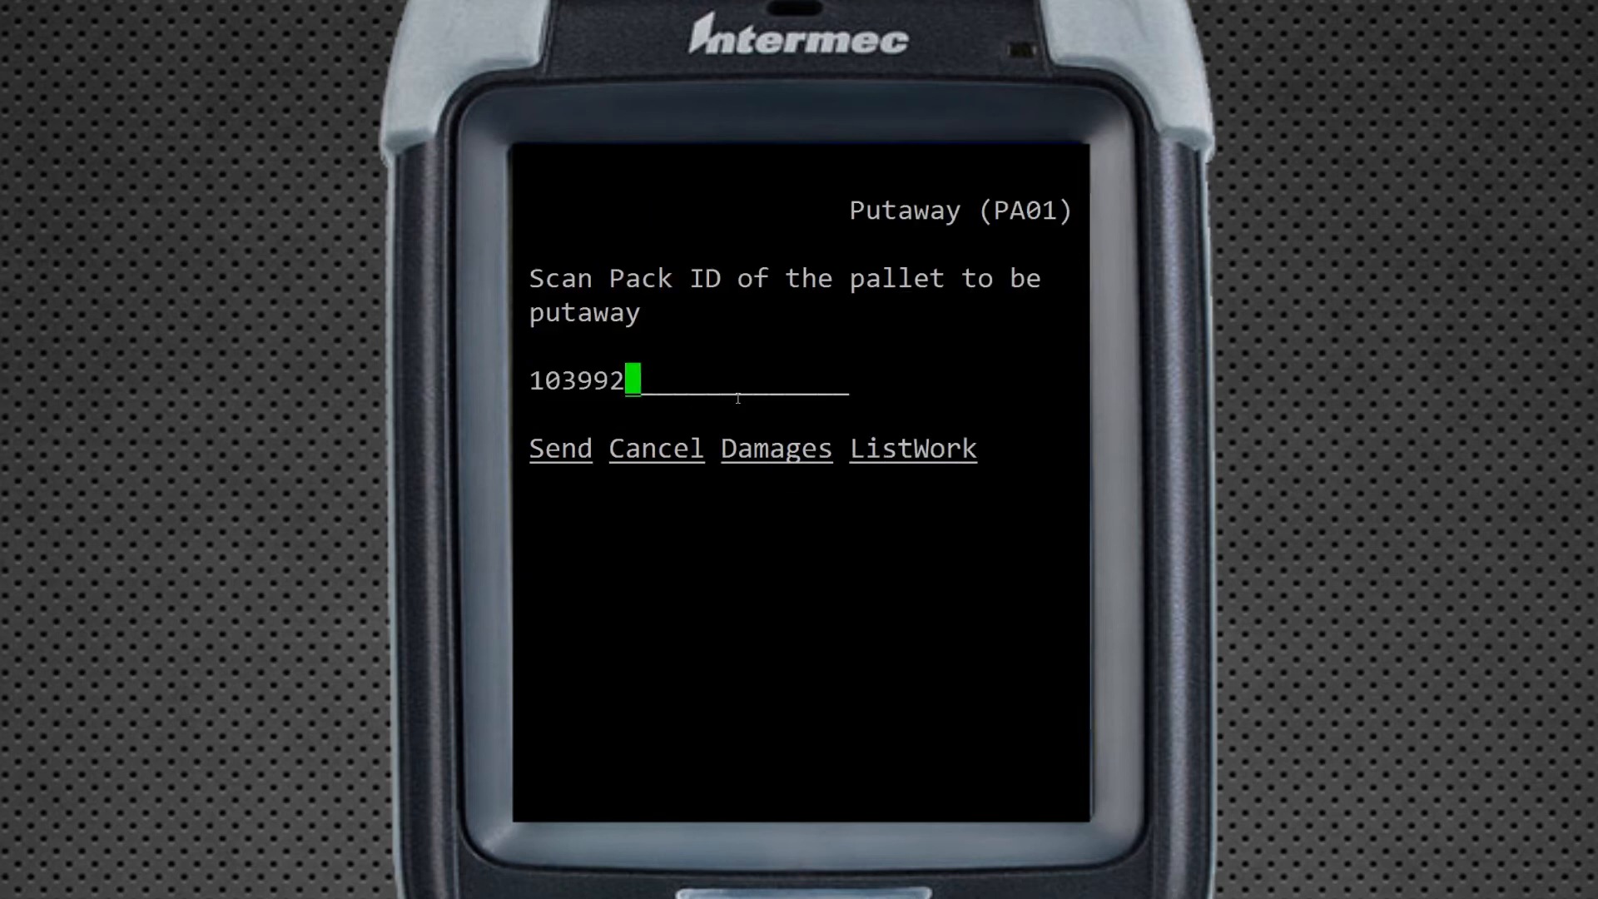
{"action": "key", "text": "Return"}
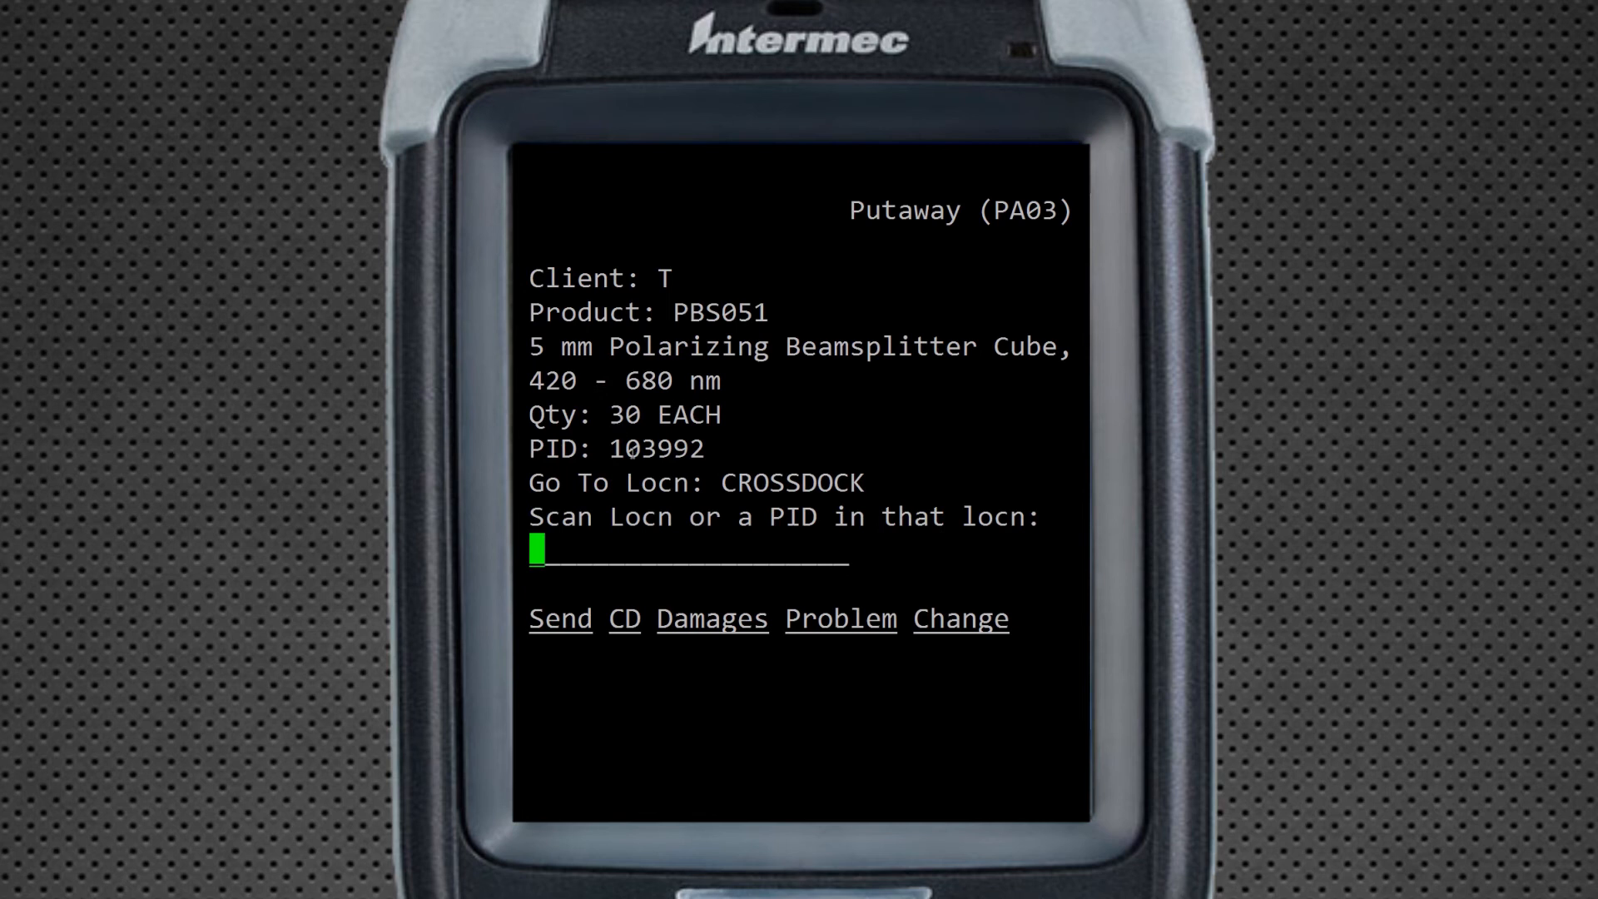
Put pallet 103992 away to location CROSSDOCK, confirm, and return to the main menu
{"action": "double_click", "coordinate": [748, 481]}
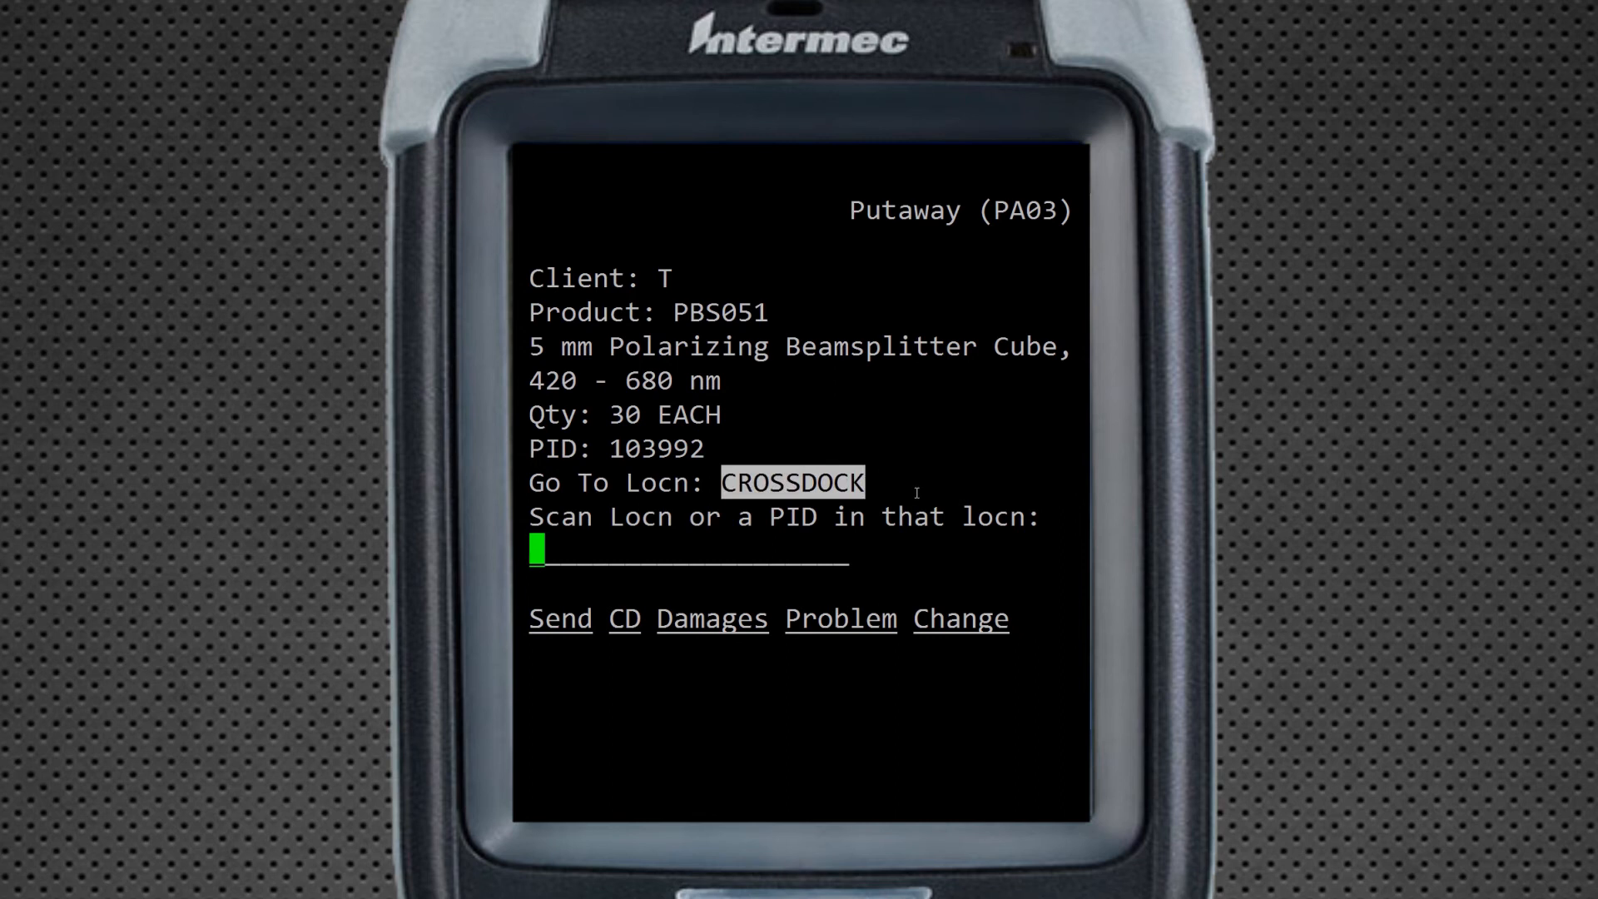
{"action": "type", "text": "CROSSDOCK"}
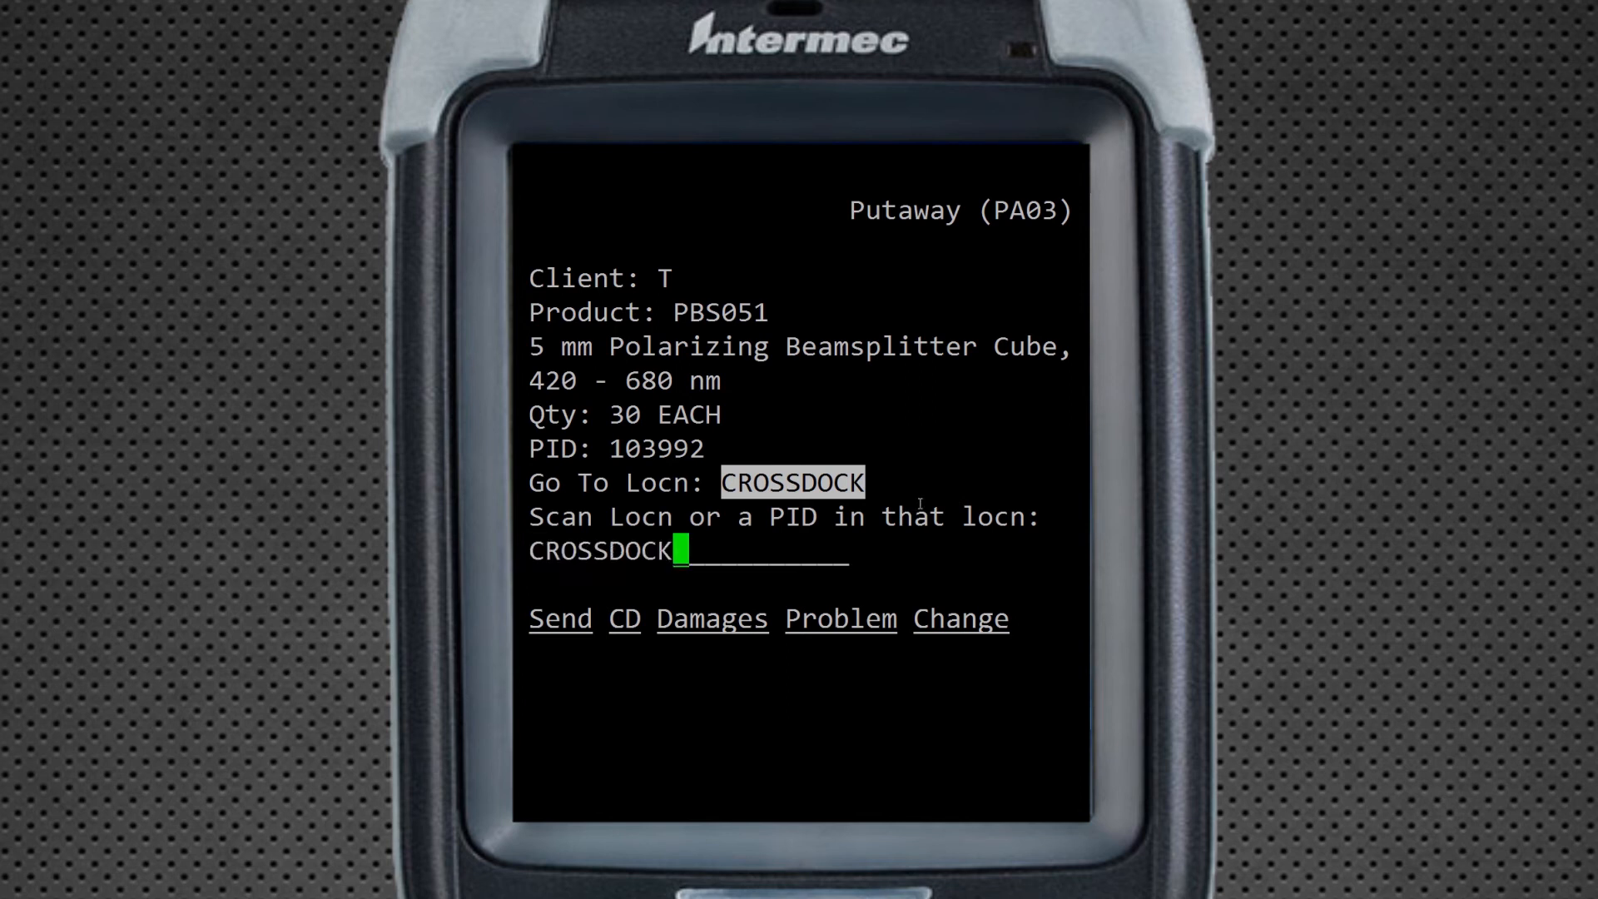
{"action": "key", "text": "Return"}
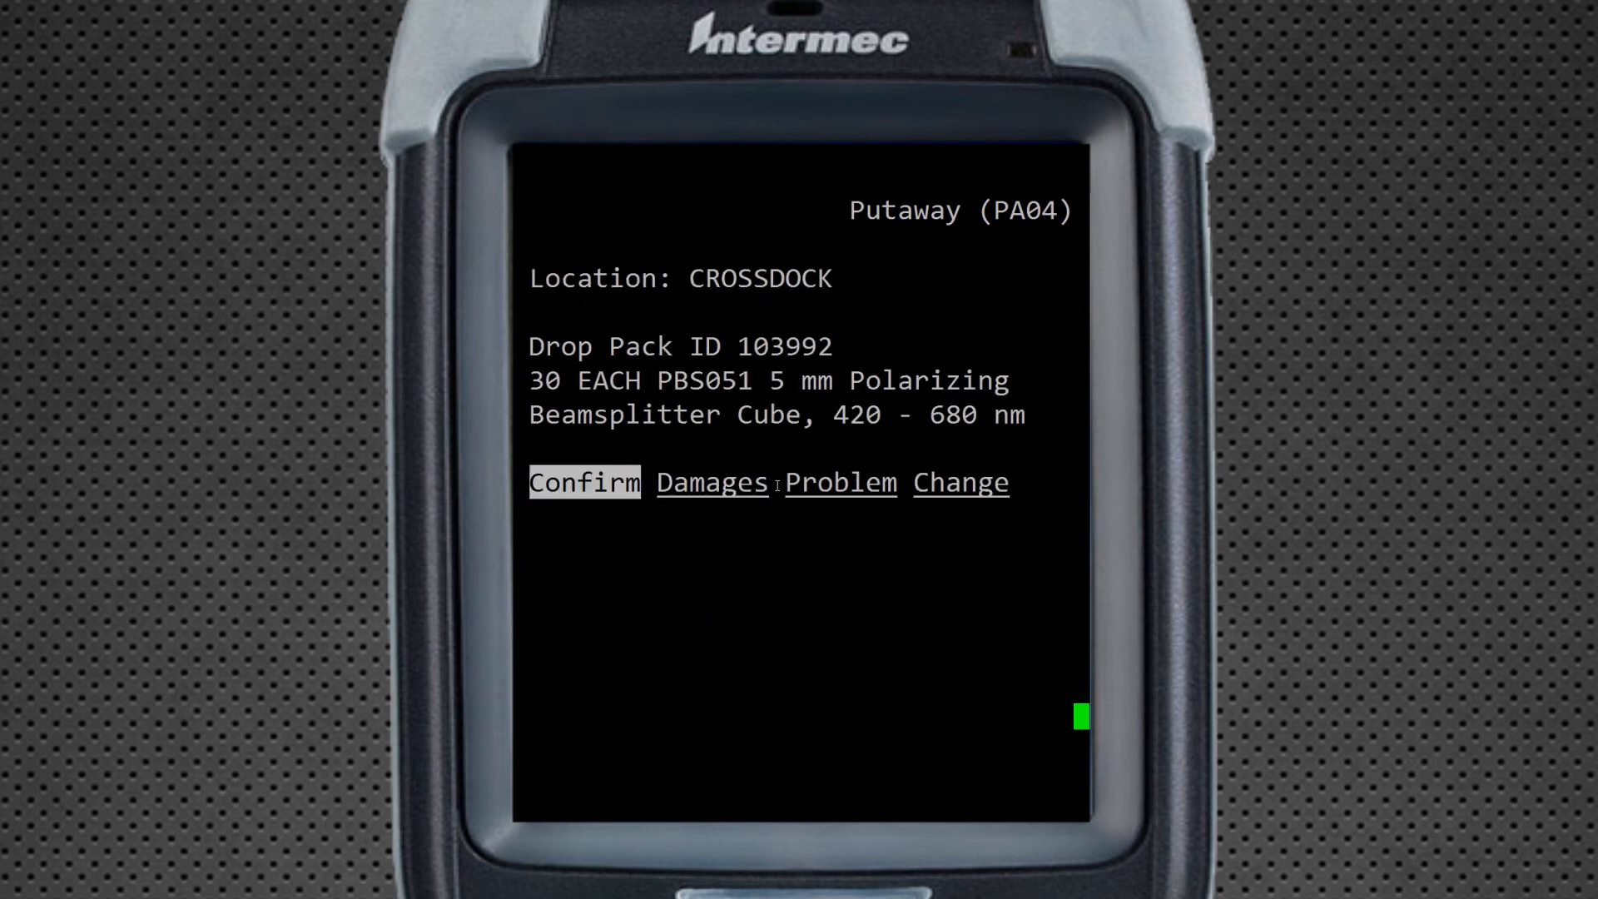
{"action": "key", "text": "Return"}
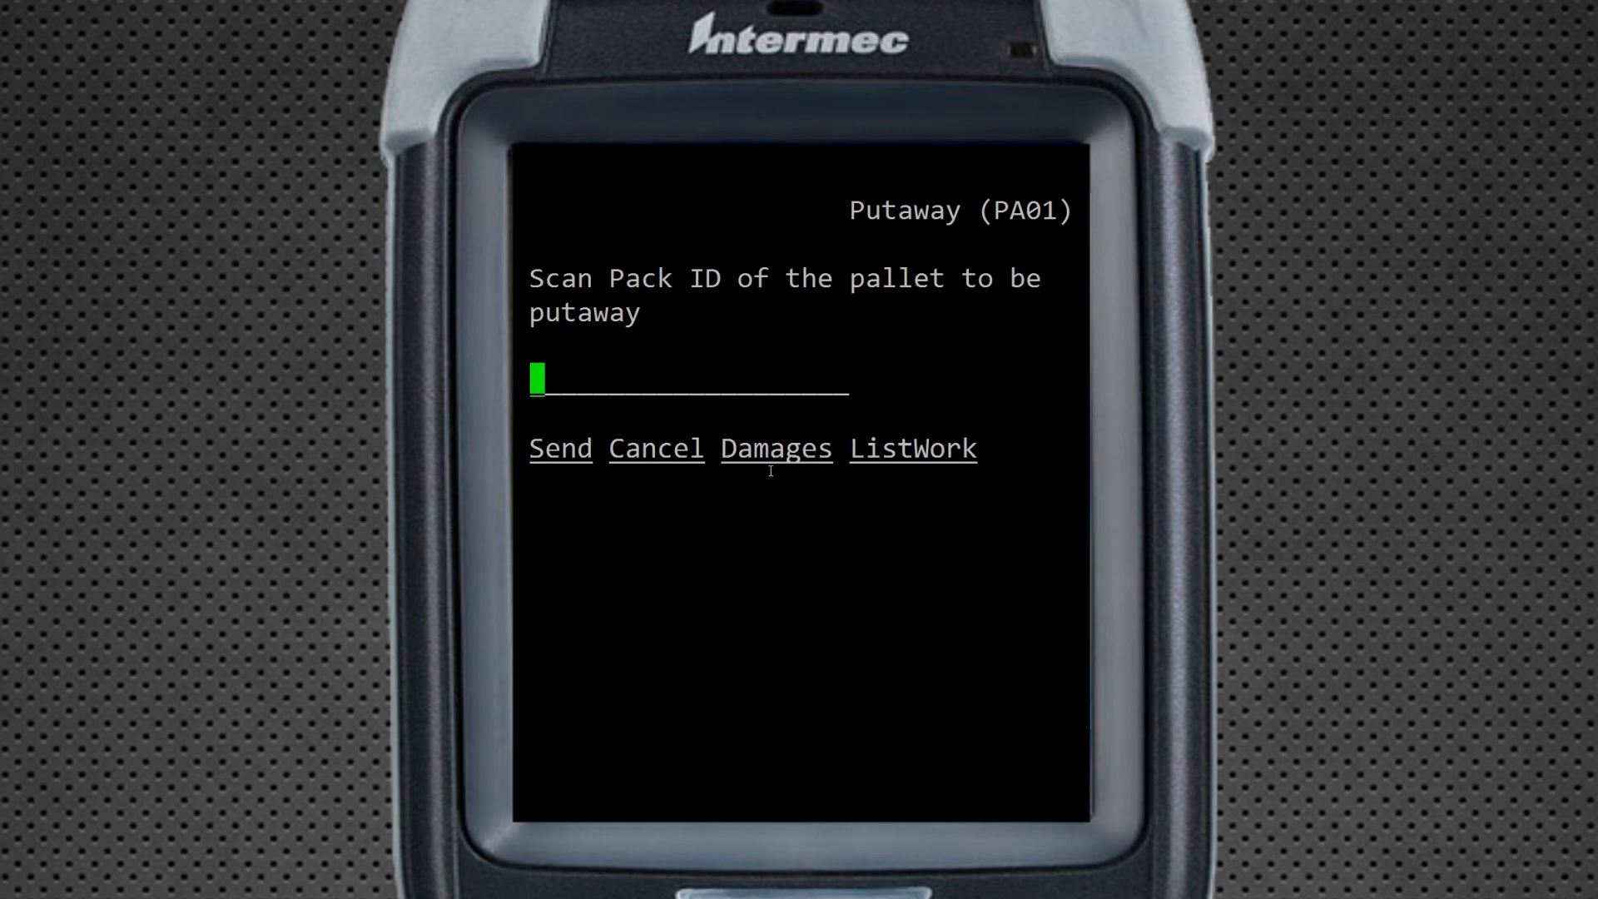
{"action": "key", "text": "Tab"}
{"action": "key", "text": "Tab"}
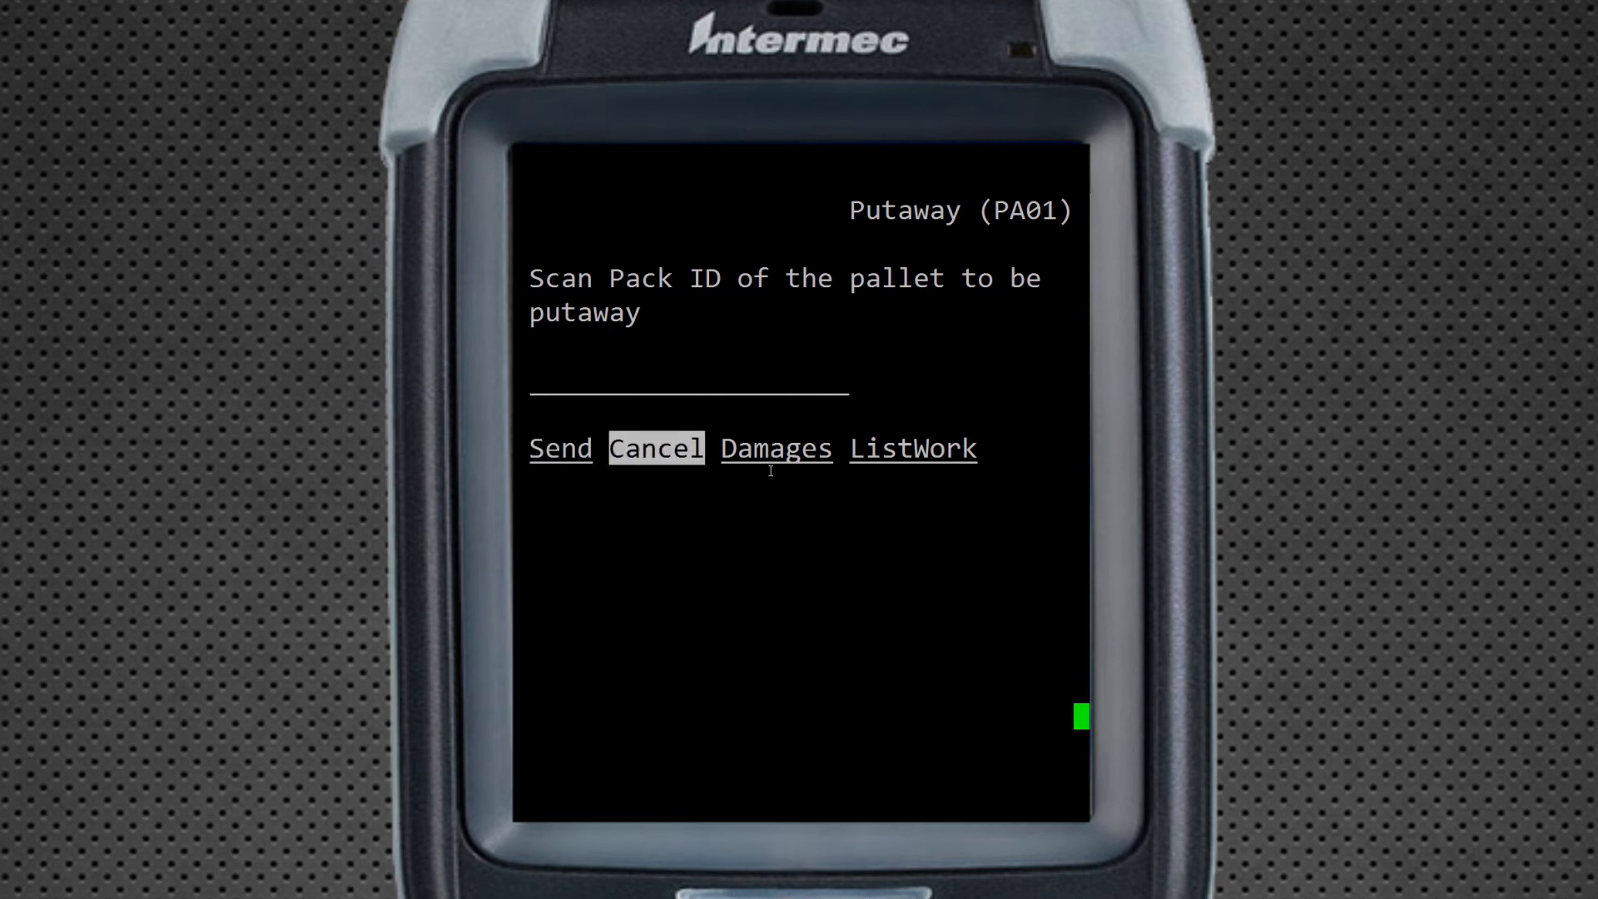
{"action": "key", "text": "Return"}
{"action": "key", "text": "Tab"}
{"action": "key", "text": "Tab"}
{"action": "key", "text": "Tab"}
{"action": "key", "text": "Tab"}
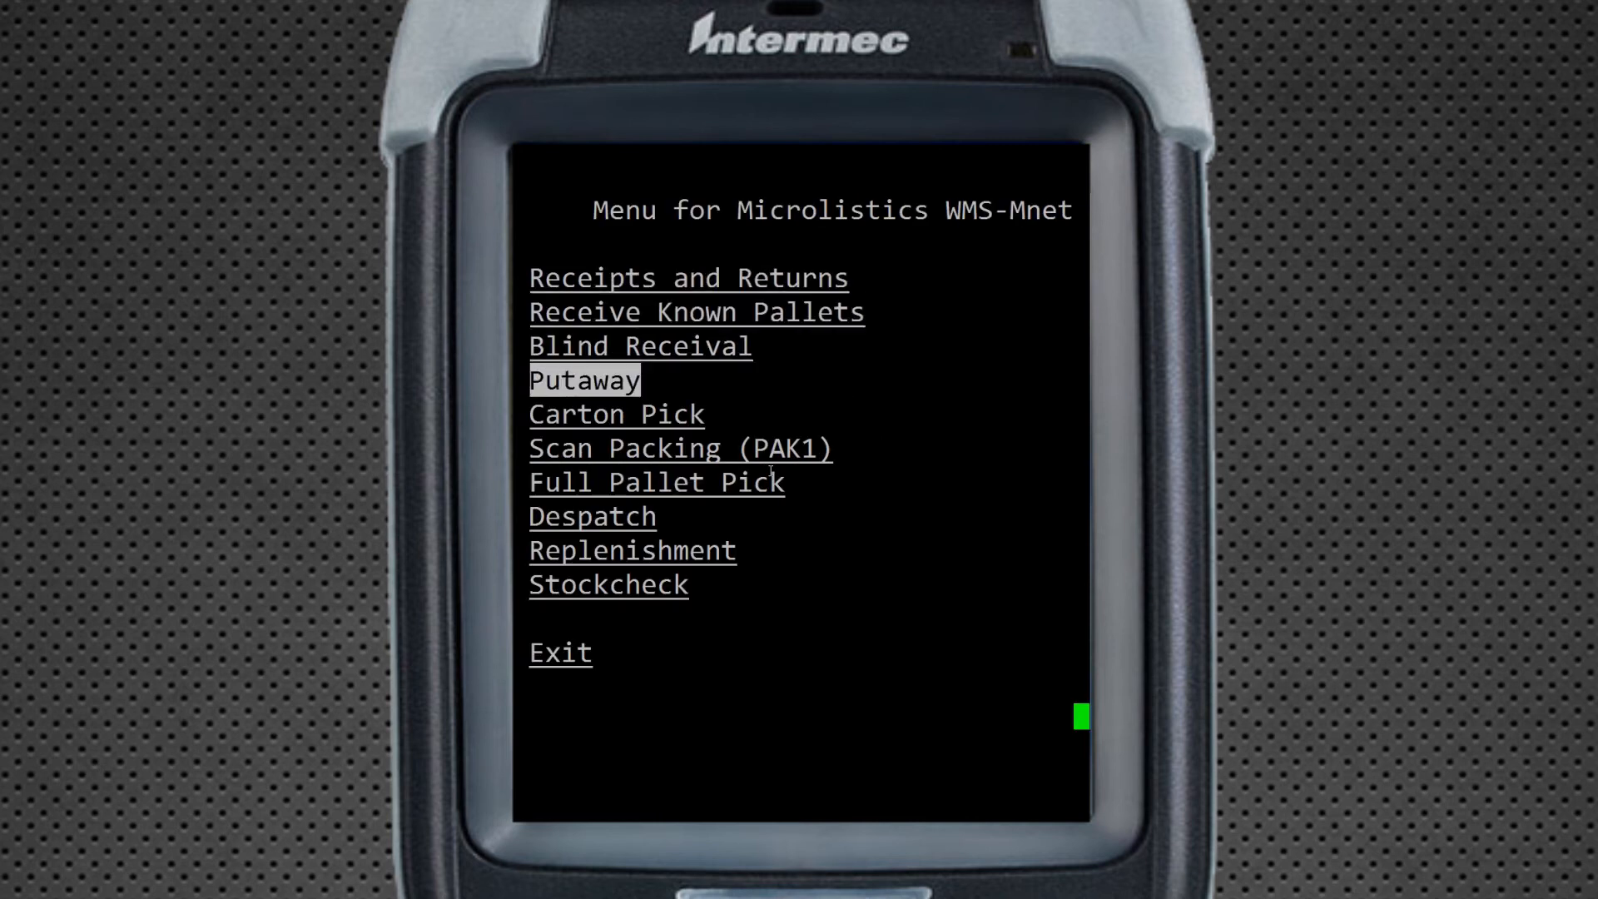
Open the Carton Pick list, note the Thu 17:00 due time, and start order 00000214WAVP
{"action": "key", "text": "Return"}
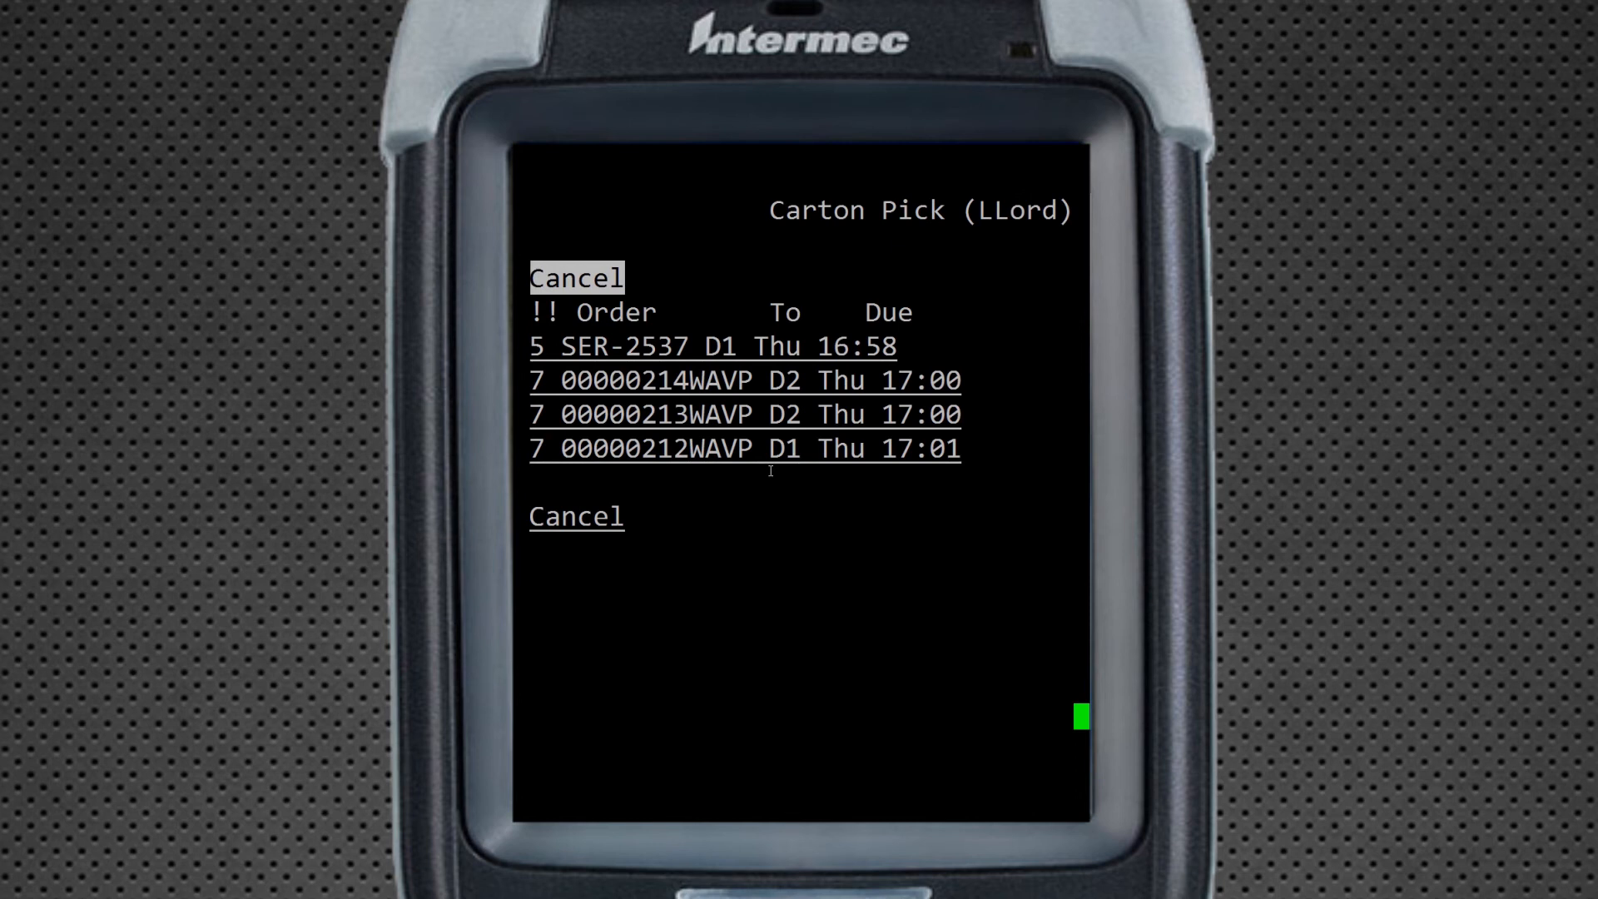
{"action": "key", "text": "Tab"}
{"action": "key", "text": "Tab"}
{"action": "key", "text": "shift+Tab"}
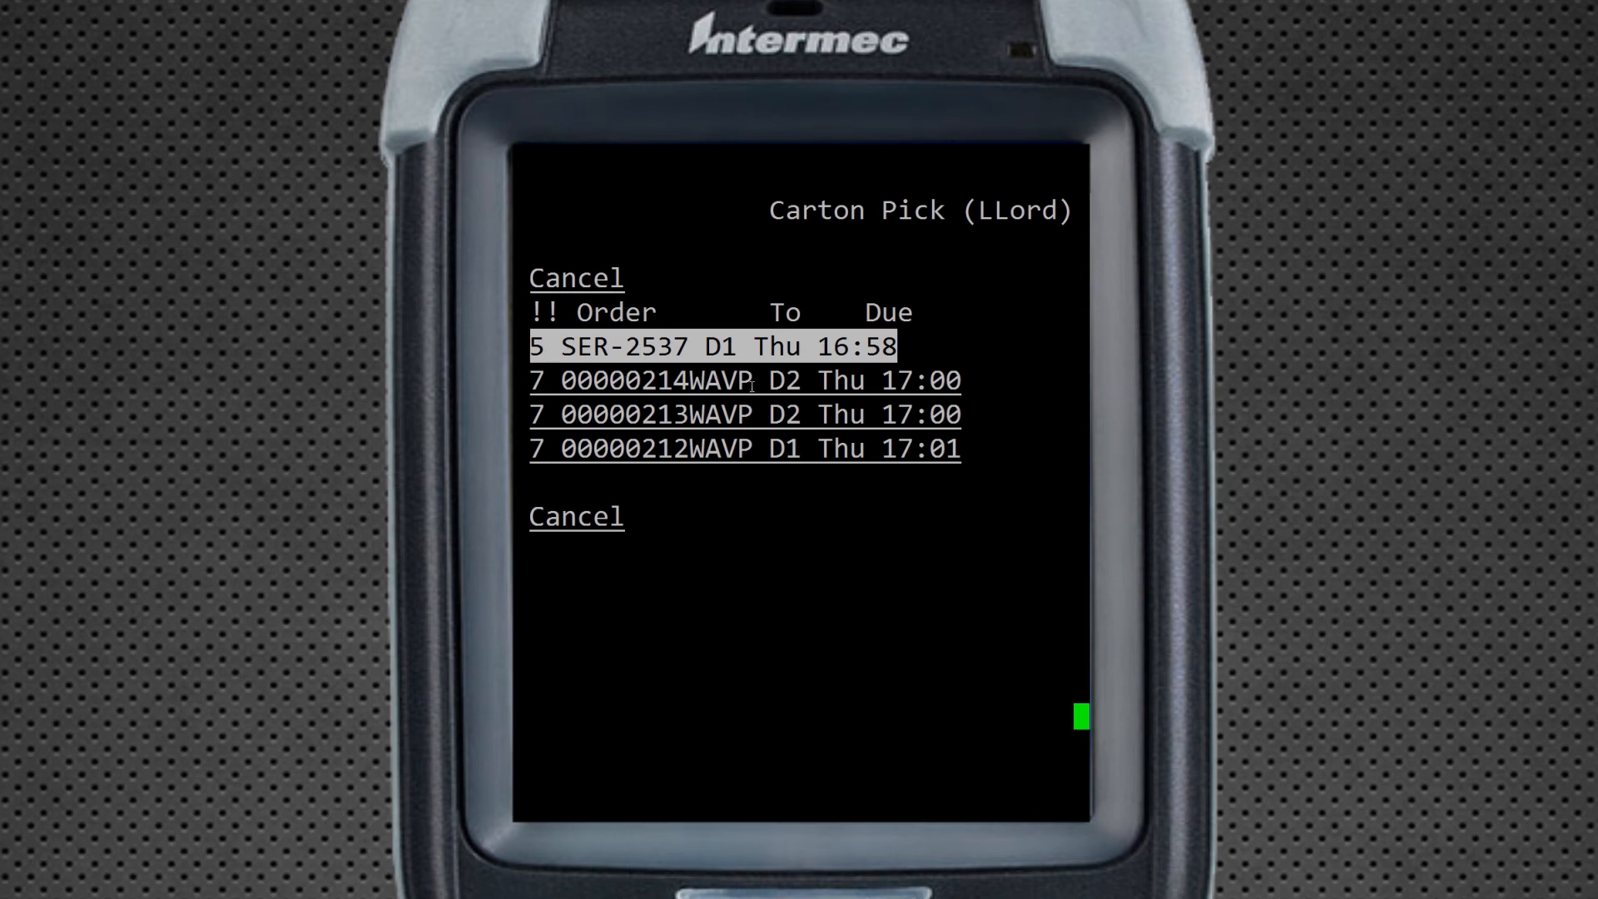
{"action": "left_click_drag", "start_coordinate": [823, 380], "coordinate": [957, 381]}
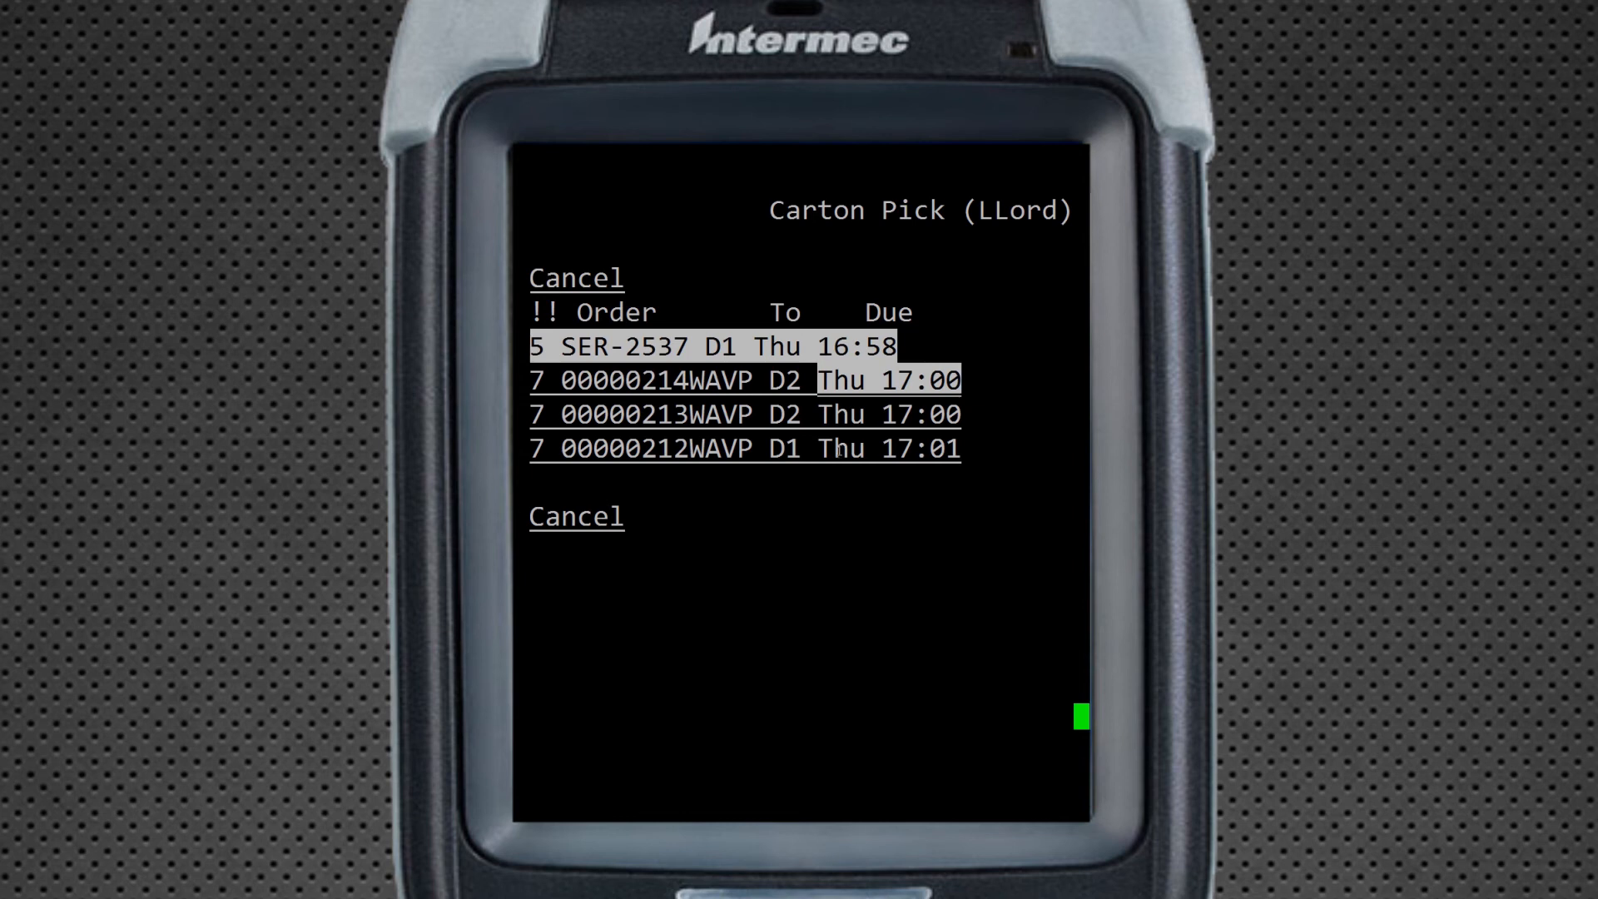
{"action": "key", "text": "Up"}
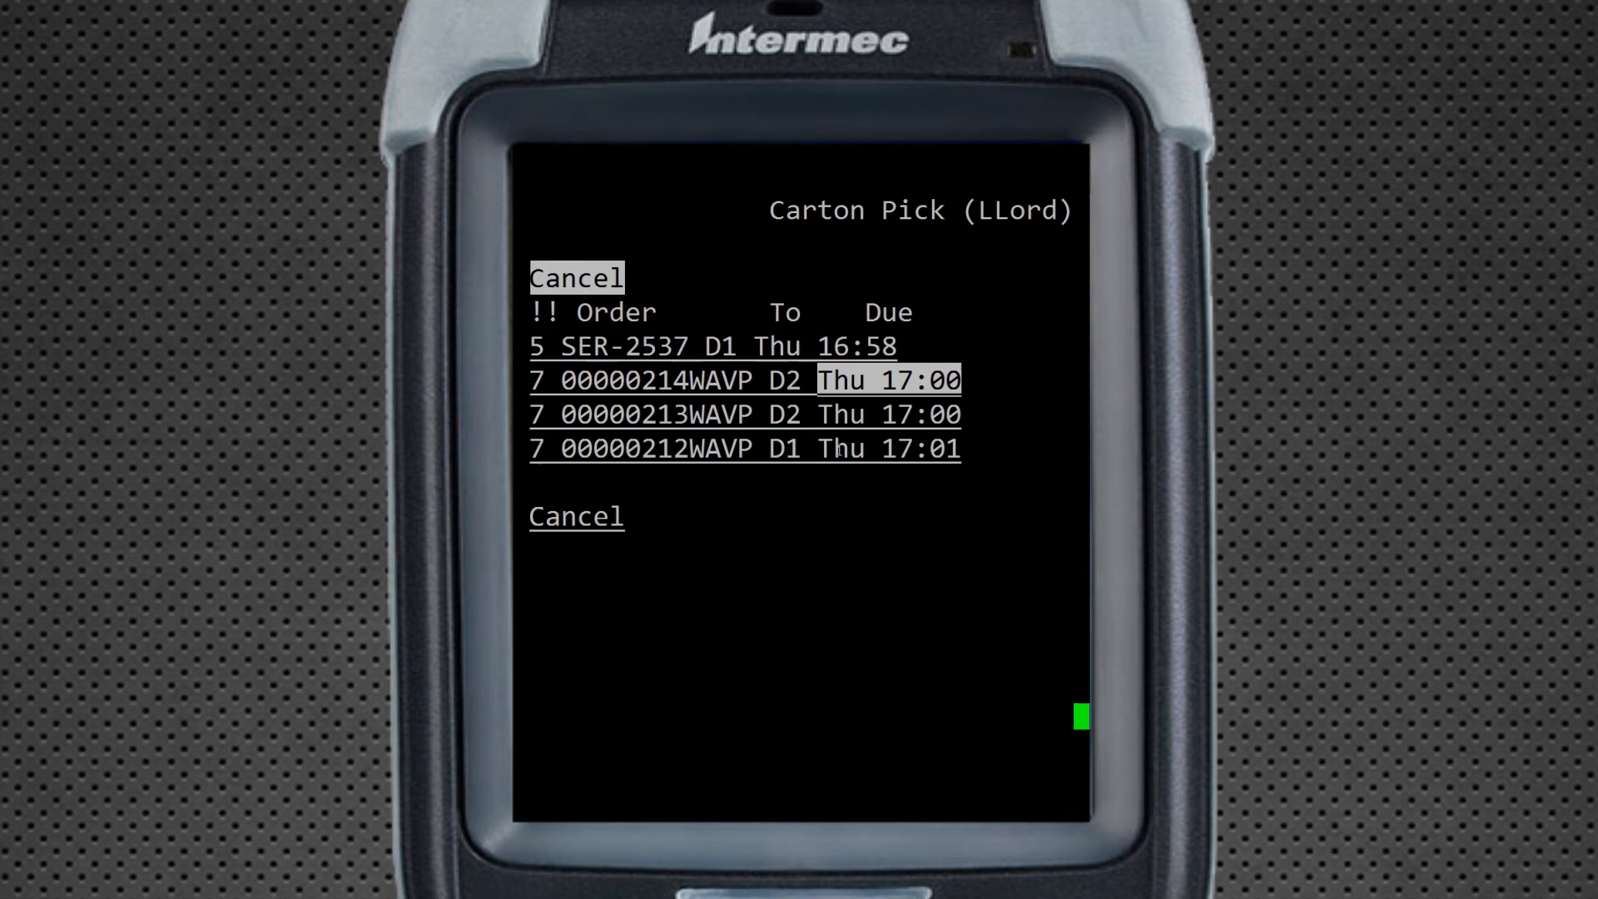
{"action": "key", "text": "Down"}
{"action": "key", "text": "Down"}
{"action": "key", "text": "Return"}
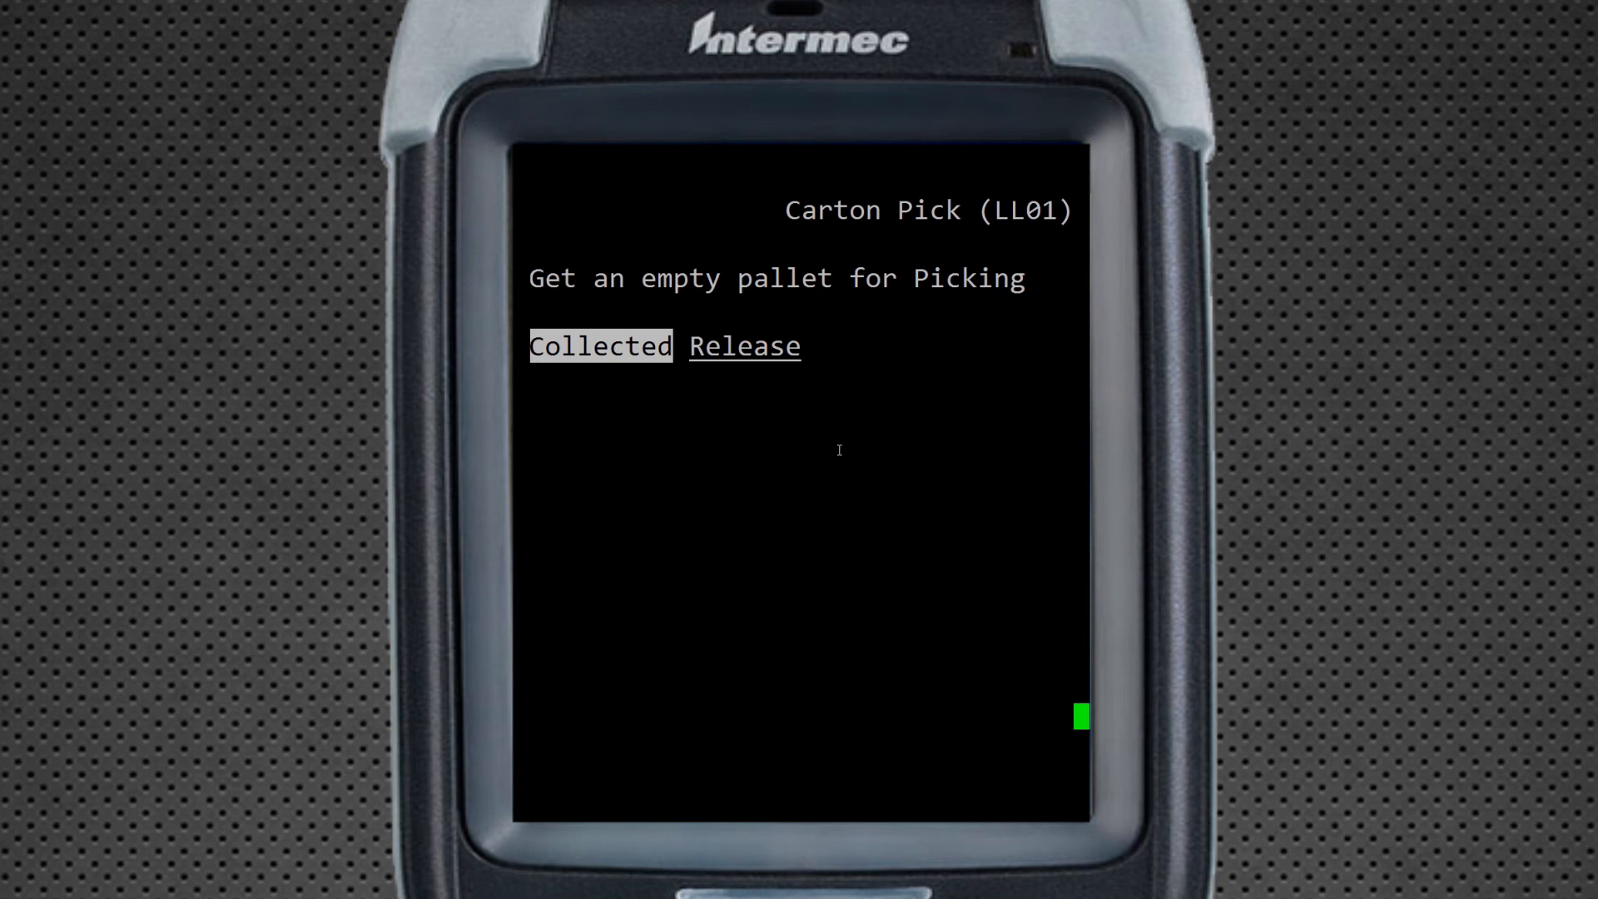
Confirm the empty pallet and pick 2 lenses from G34A using pack ID 103978
{"action": "key", "text": "Return"}
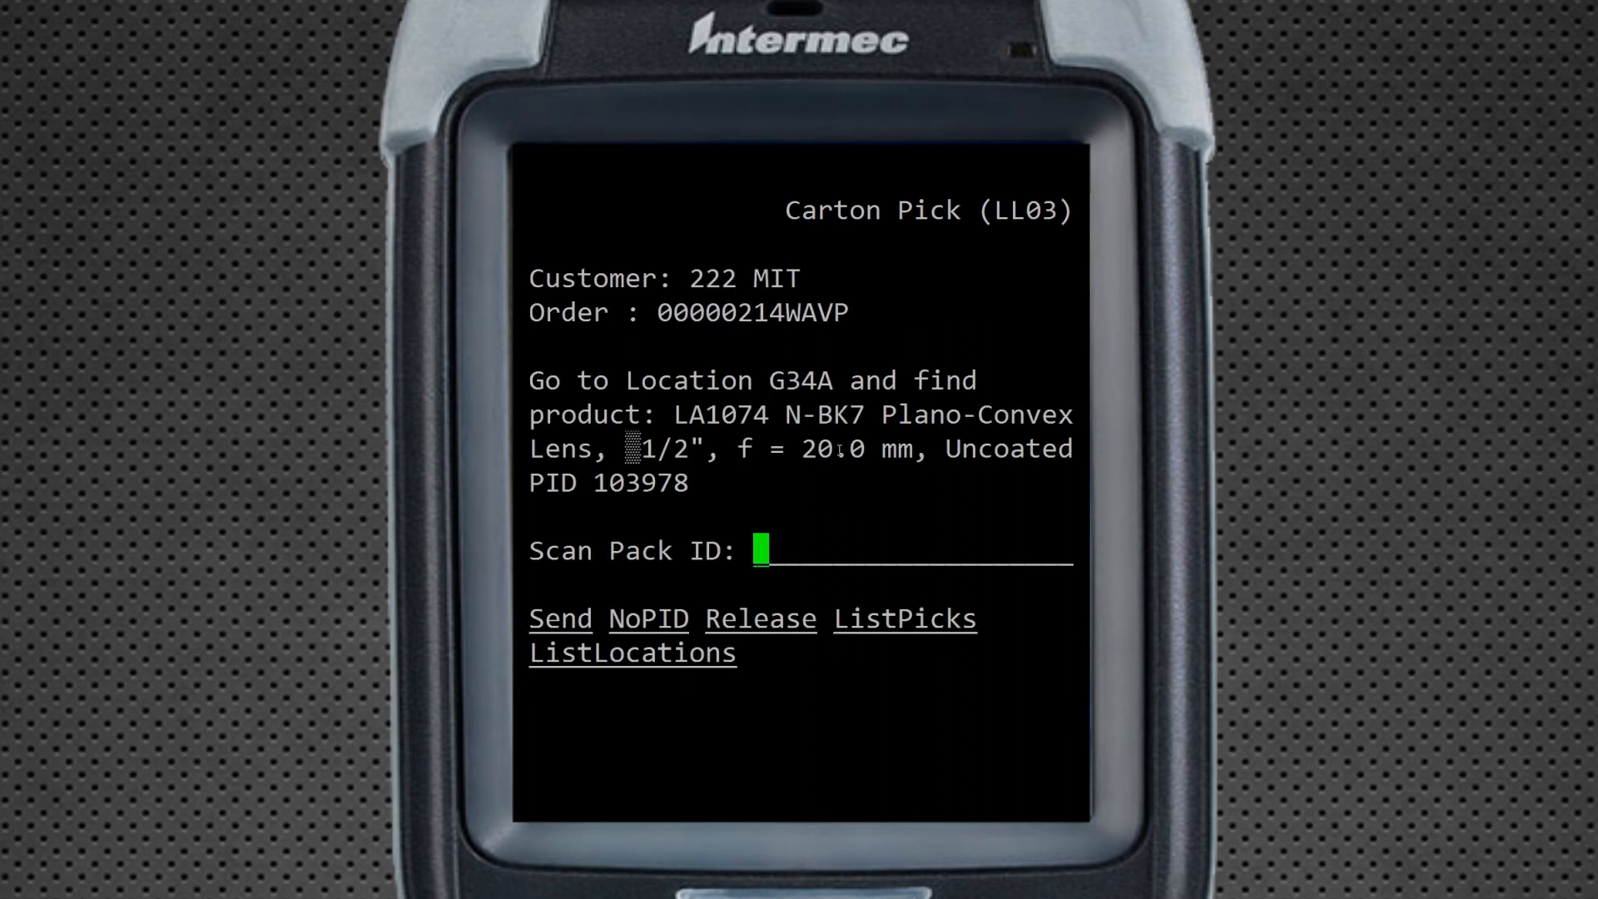
{"action": "double_click", "coordinate": [793, 381]}
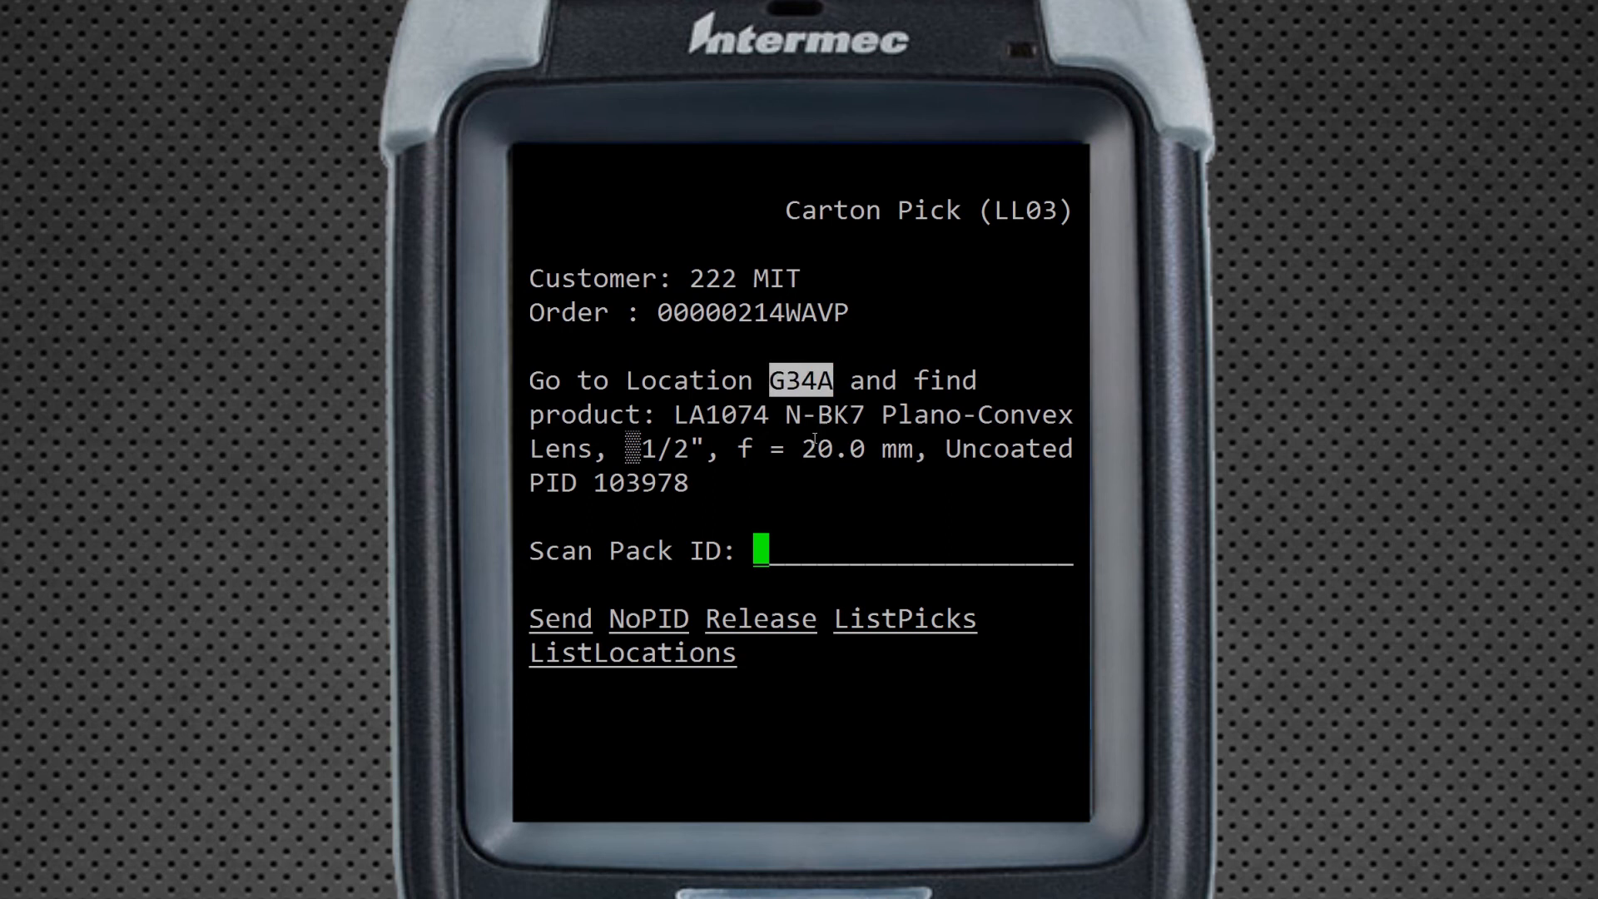
{"action": "double_click", "coordinate": [635, 484]}
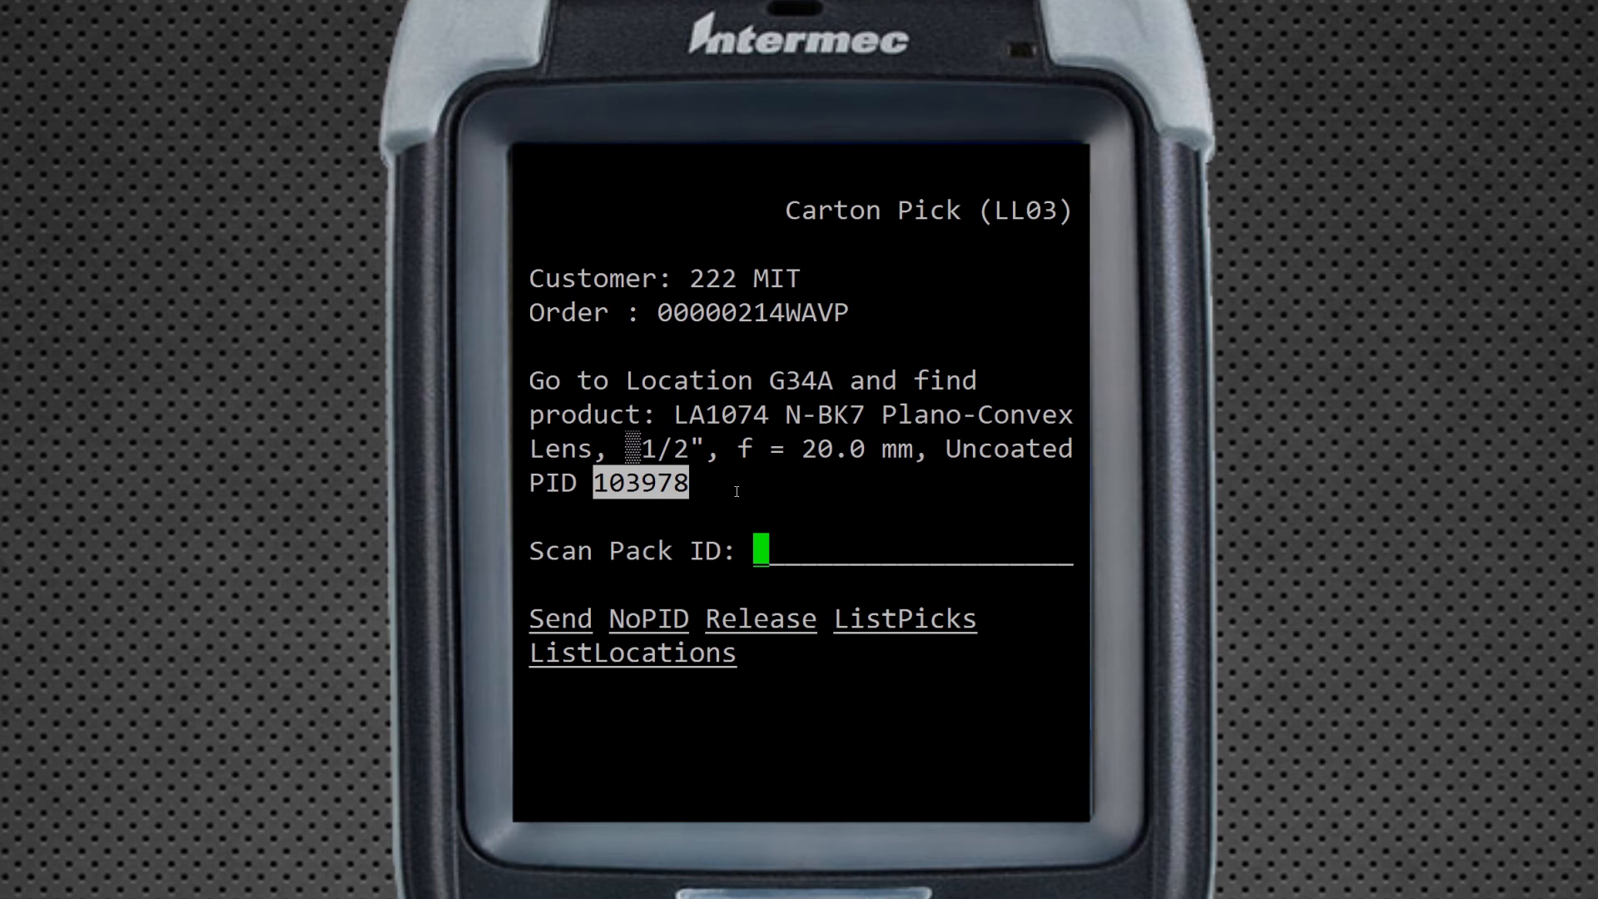
{"action": "right_click", "coordinate": [774, 537]}
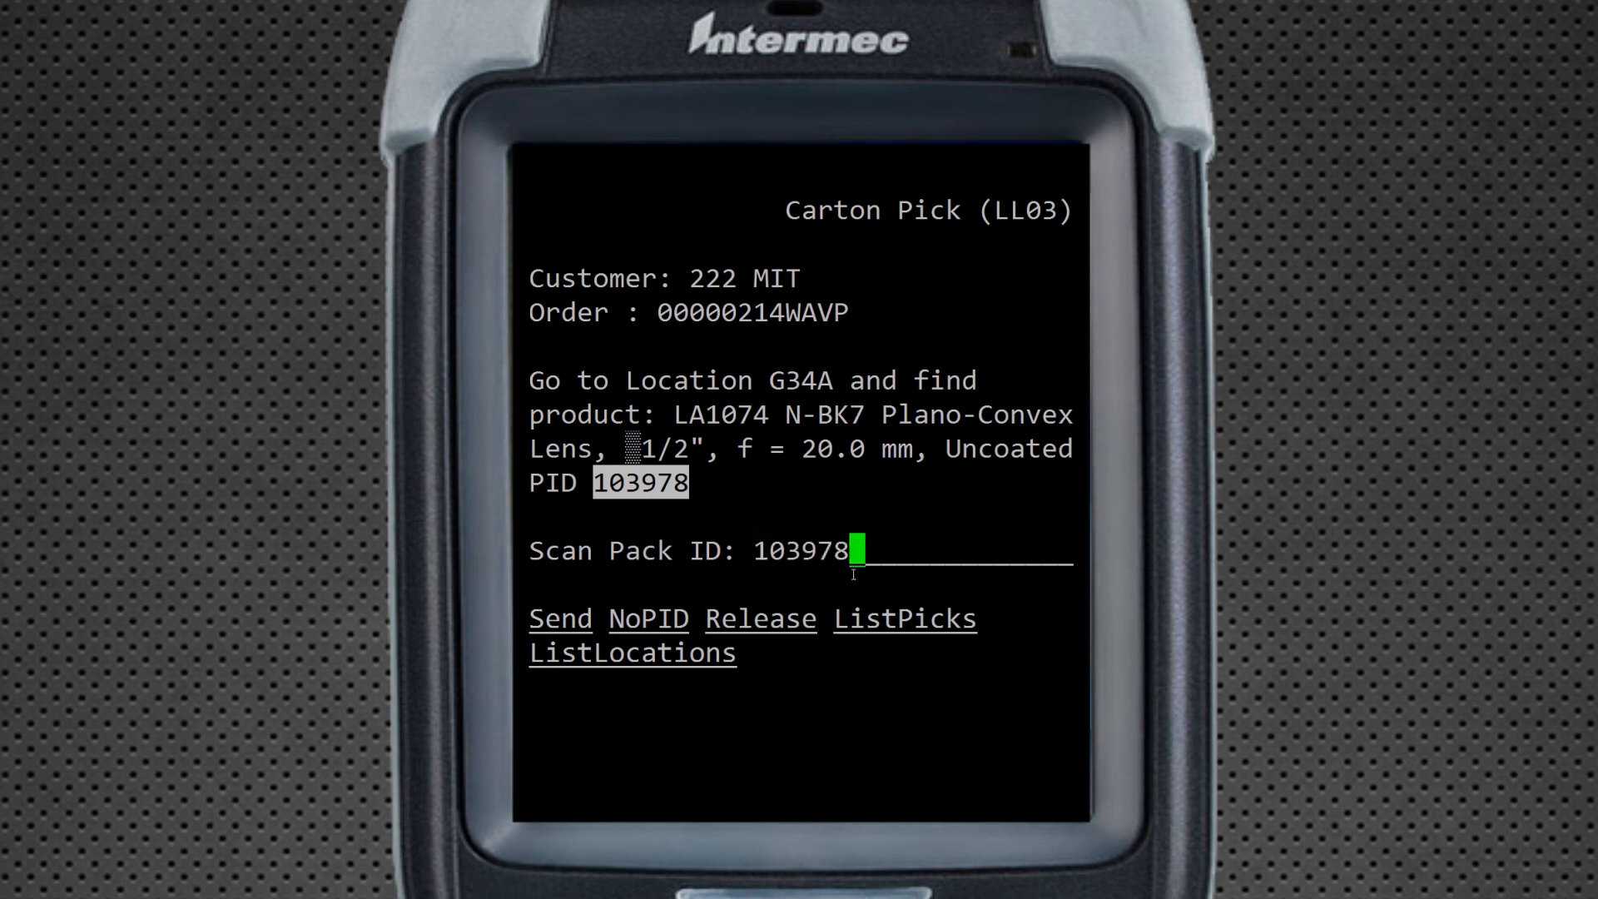
{"action": "key", "text": "Return"}
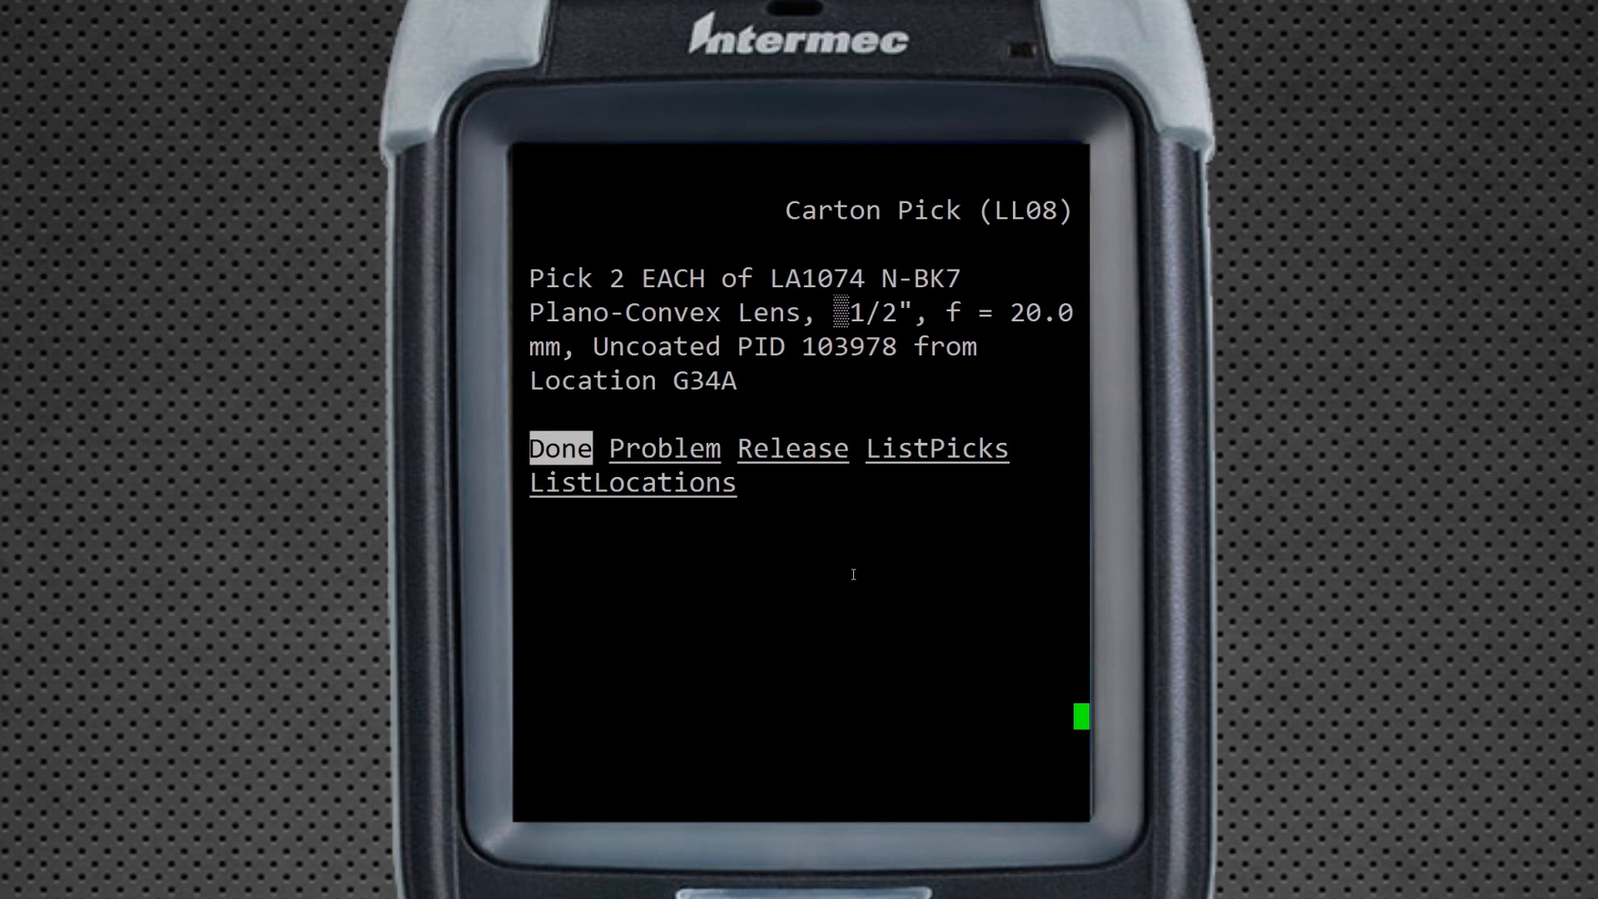
{"action": "key", "text": "Return"}
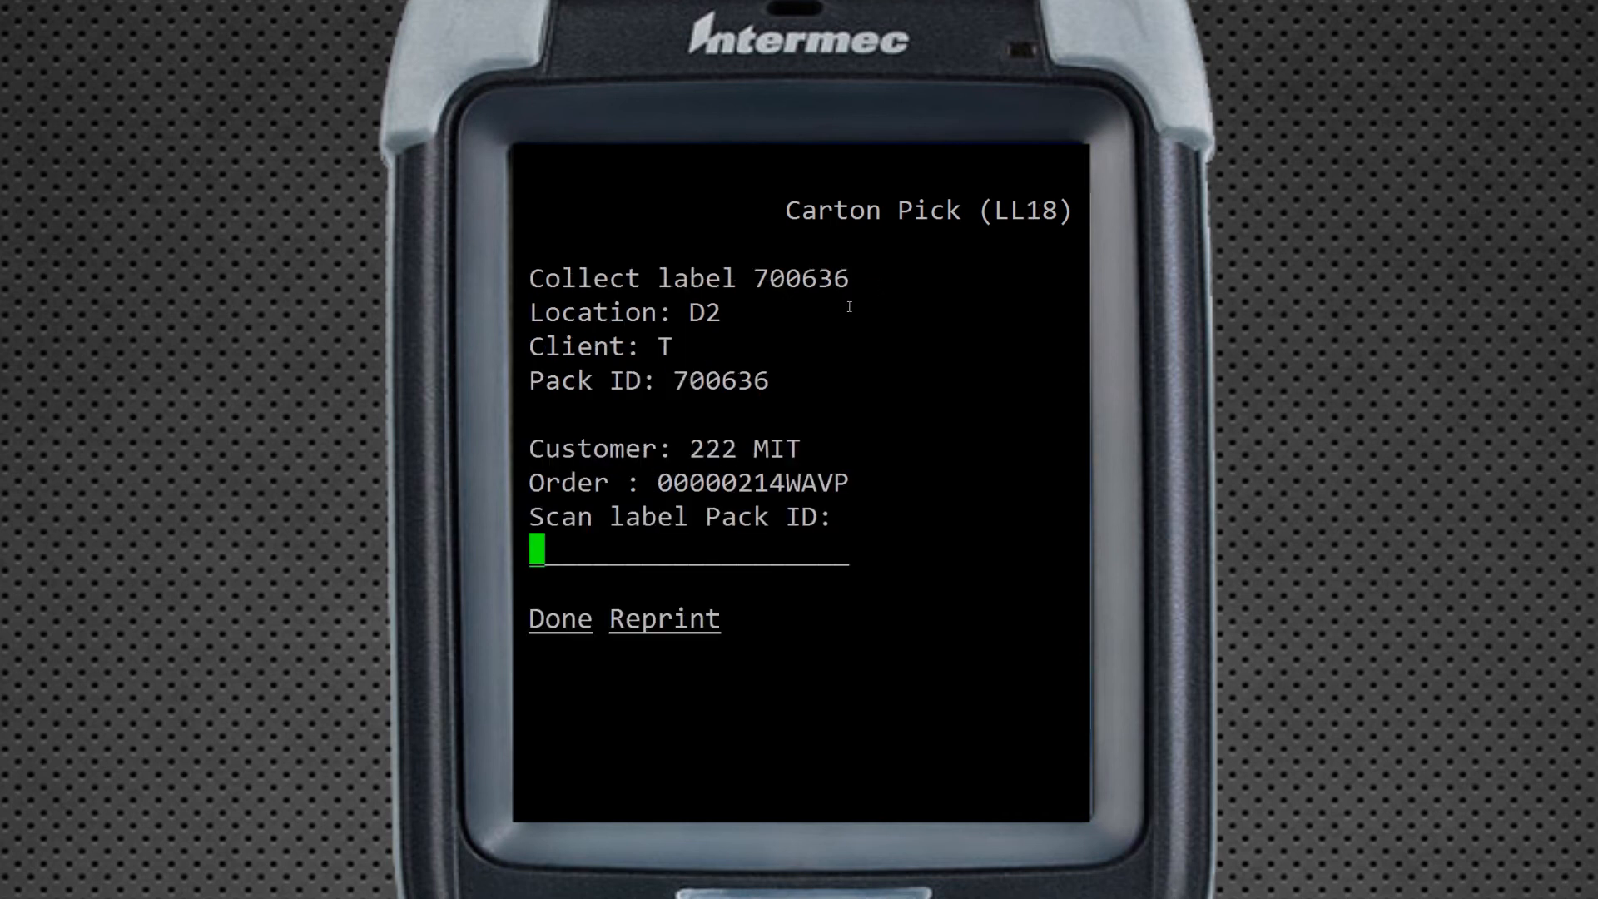
Scan collect label 700636 and drop the carton at location D2
{"action": "double_click", "coordinate": [801, 278]}
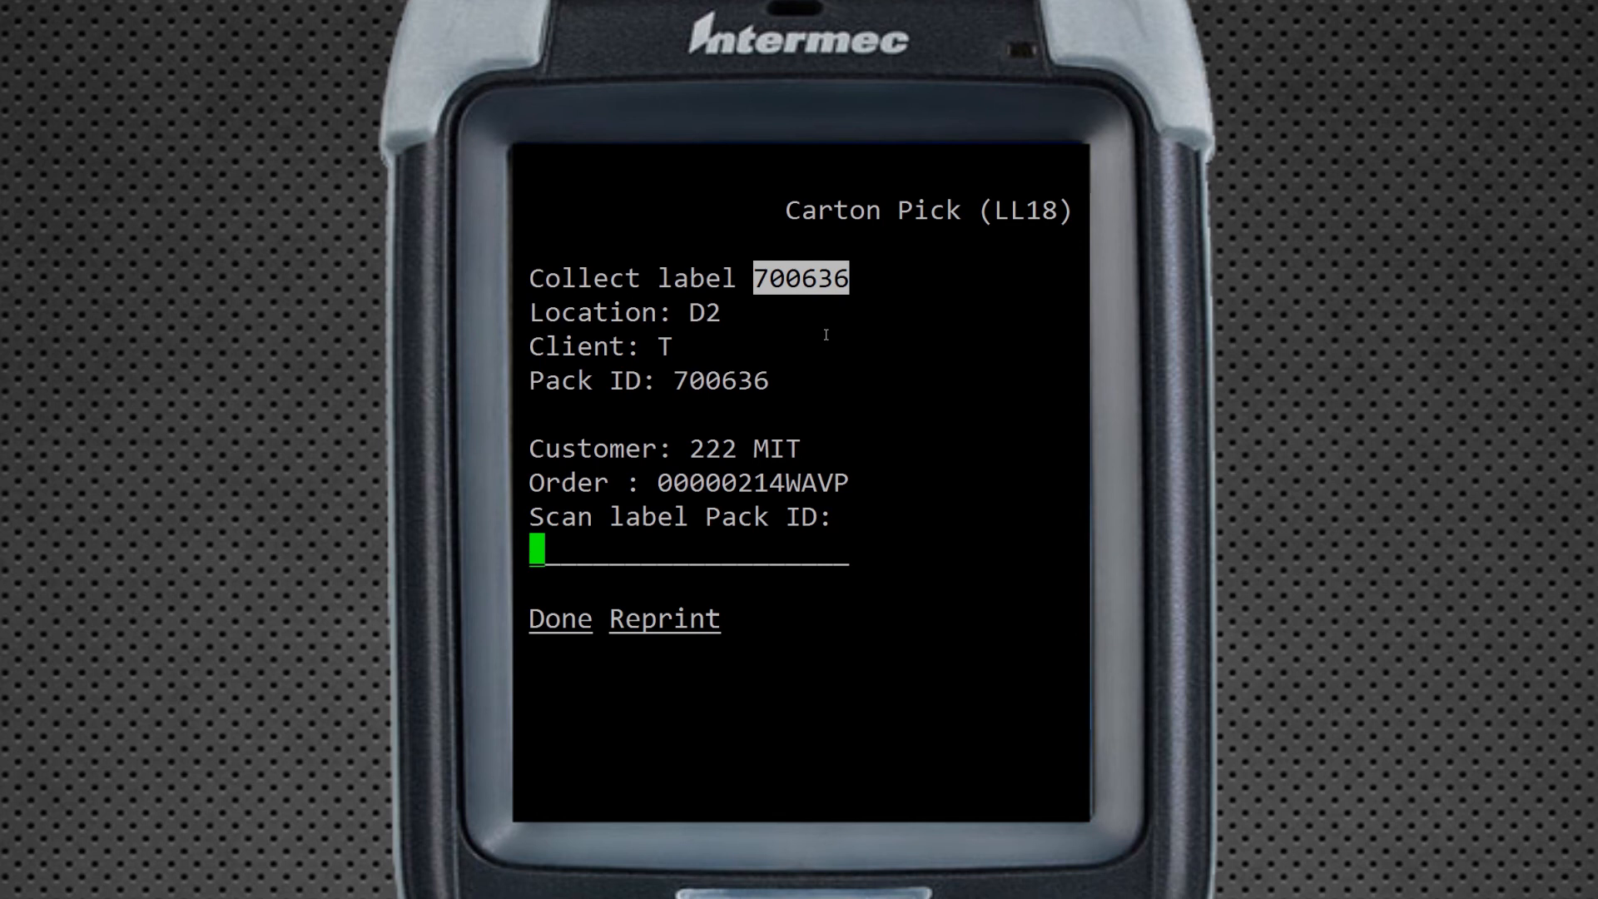
{"action": "type", "text": "700636"}
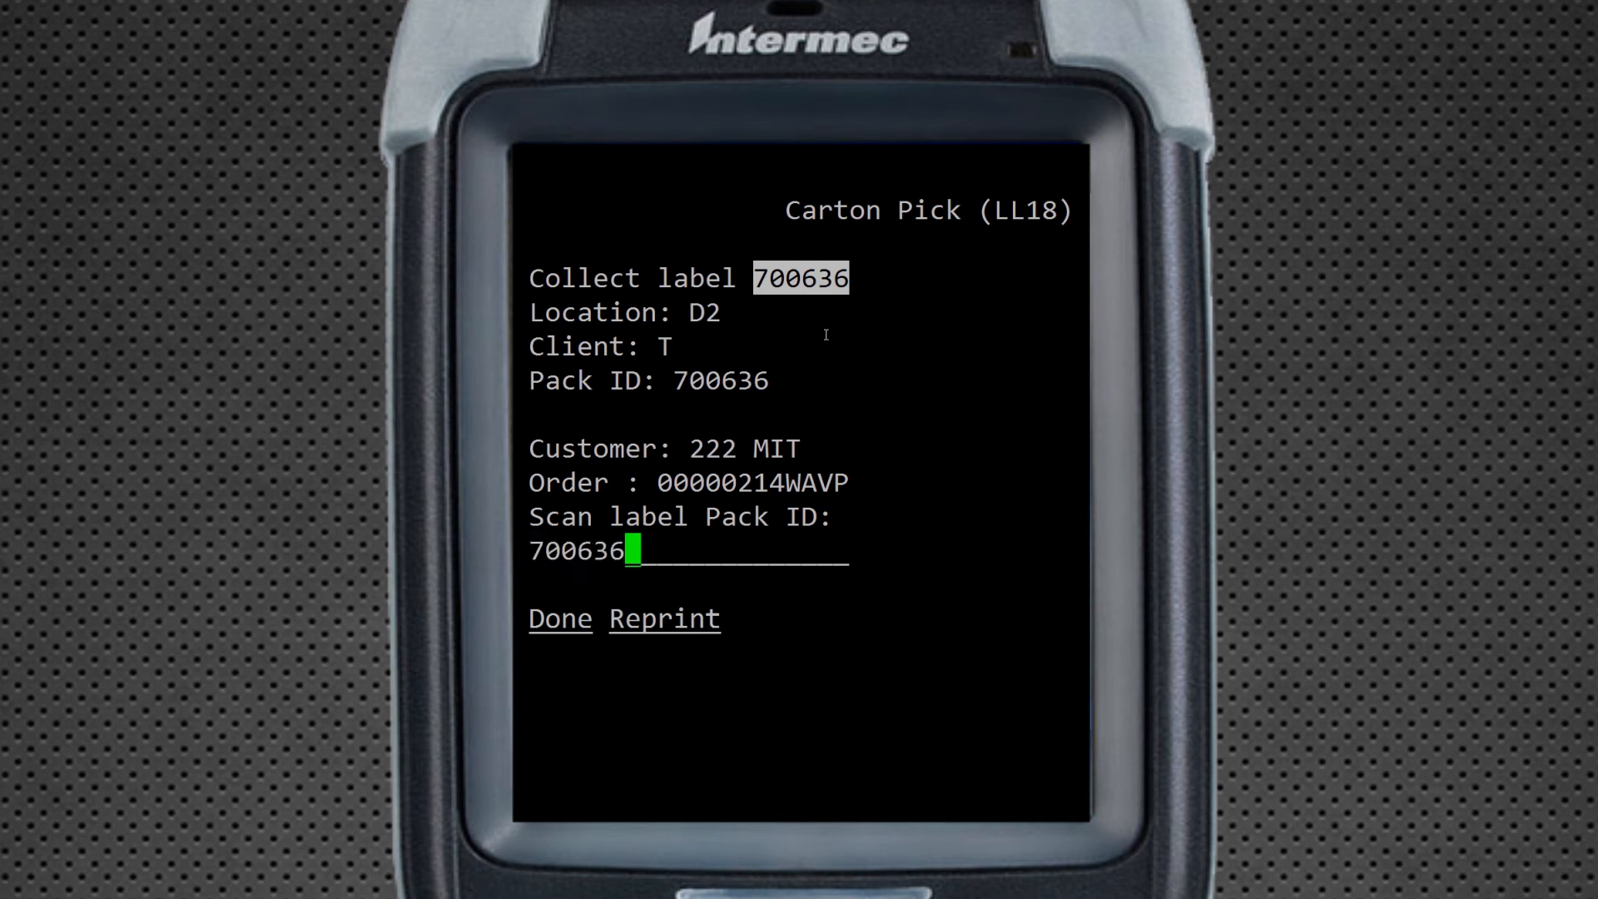
{"action": "key", "text": "Return"}
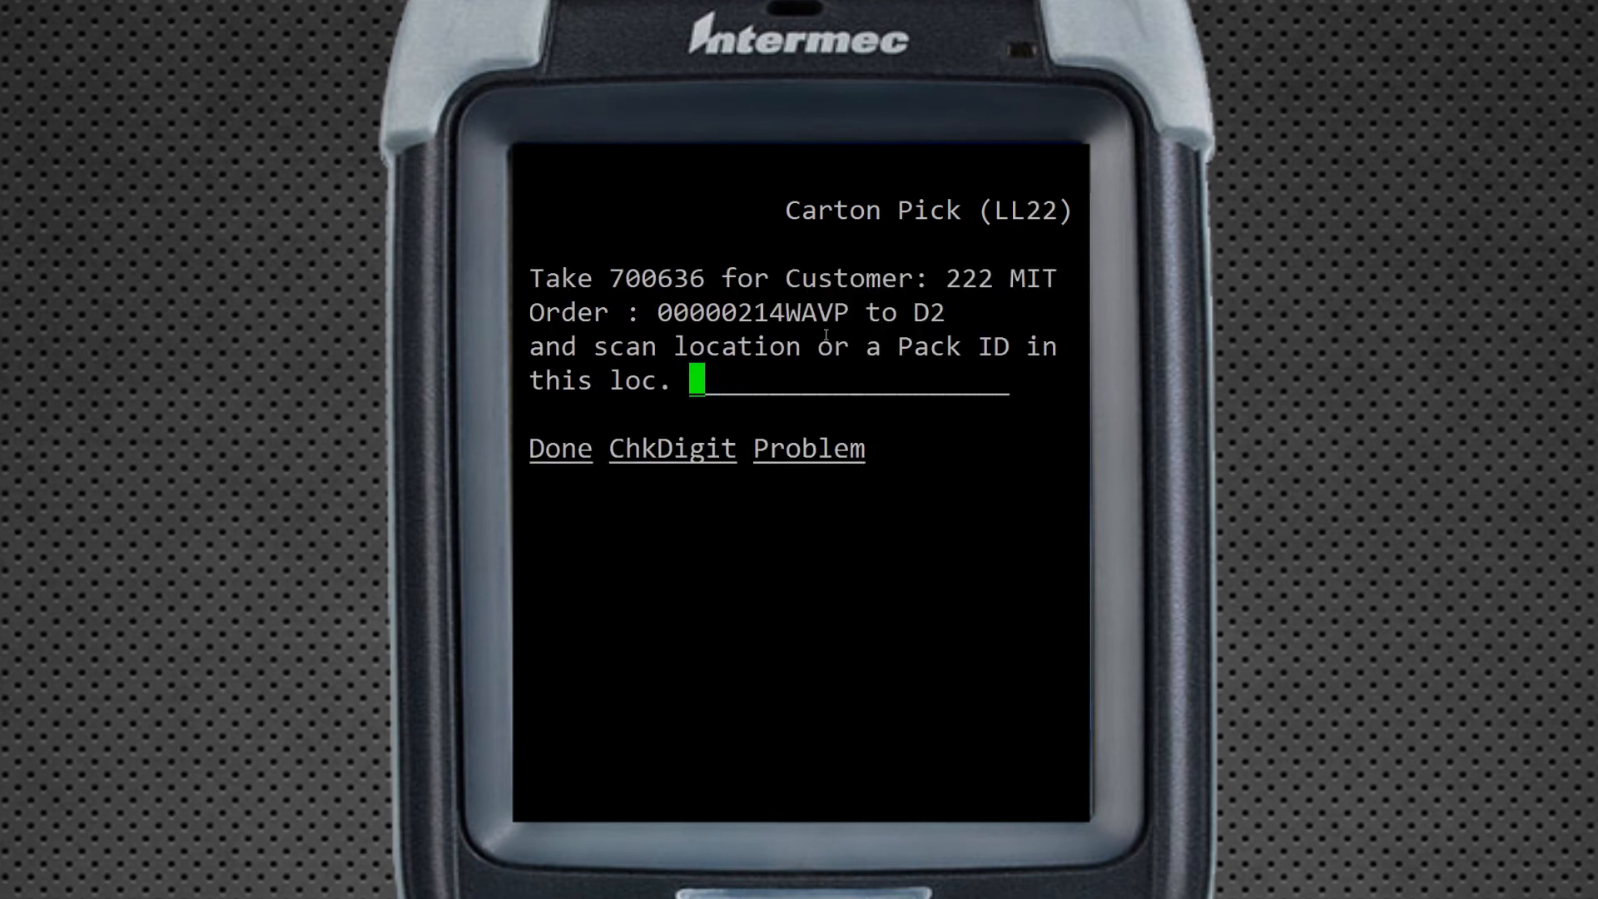
{"action": "double_click", "coordinate": [918, 314]}
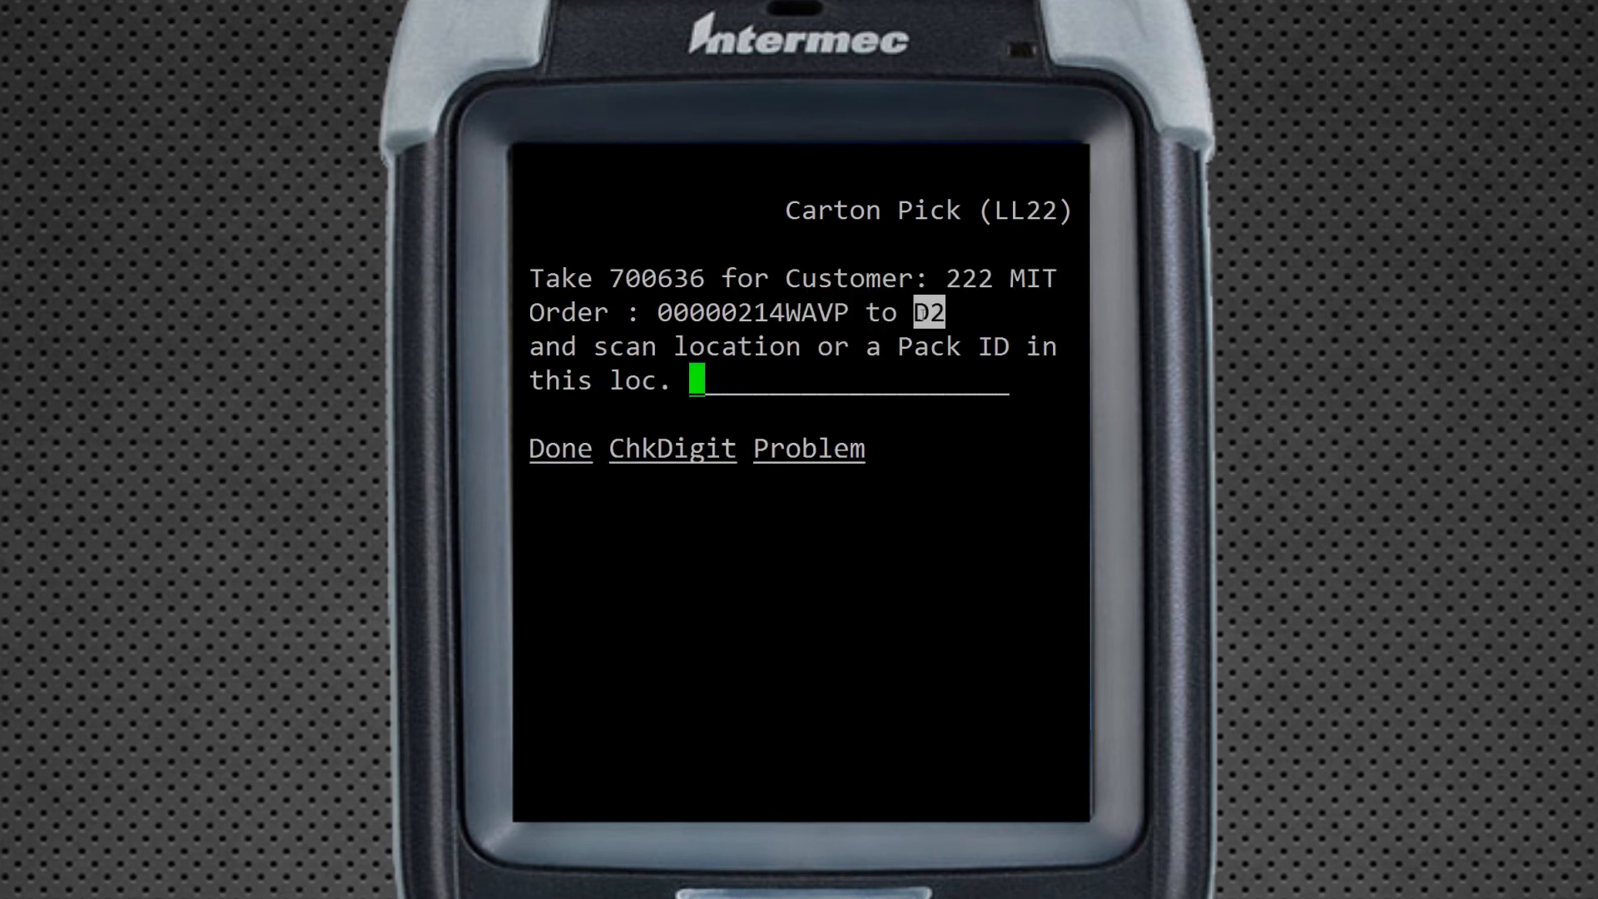
{"action": "right_click", "coordinate": [895, 404]}
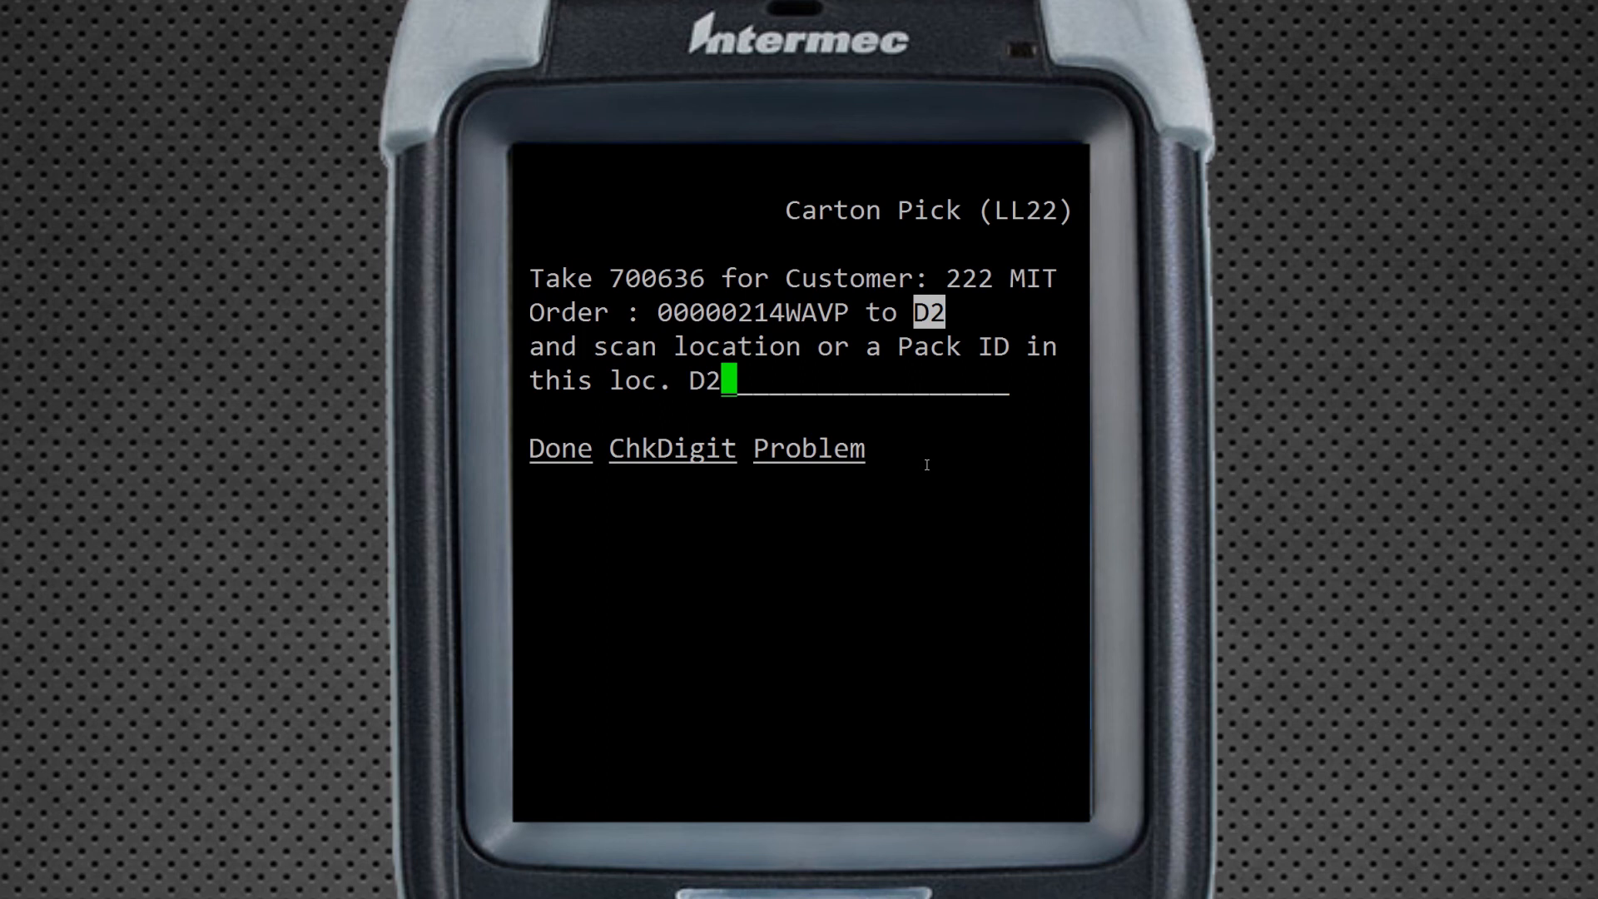
{"action": "key", "text": "Return"}
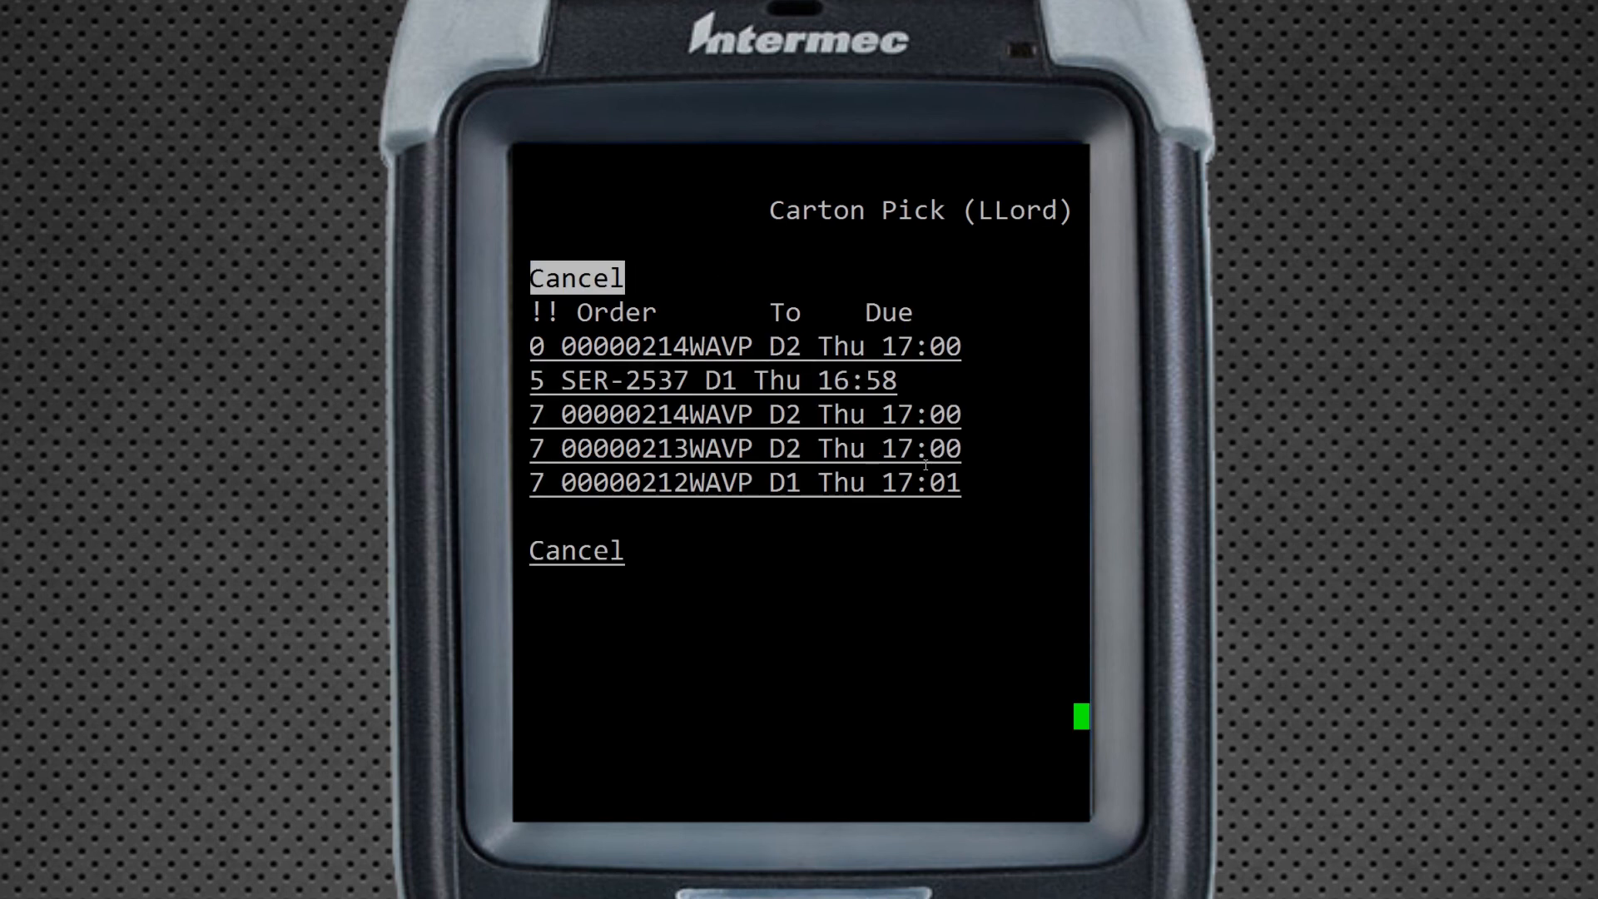
Start order 00000214WAVP and pick 3 cubes from CROSSDOCK using pack ID 103992
{"action": "left_click_drag", "start_coordinate": [537, 347], "coordinate": [955, 347]}
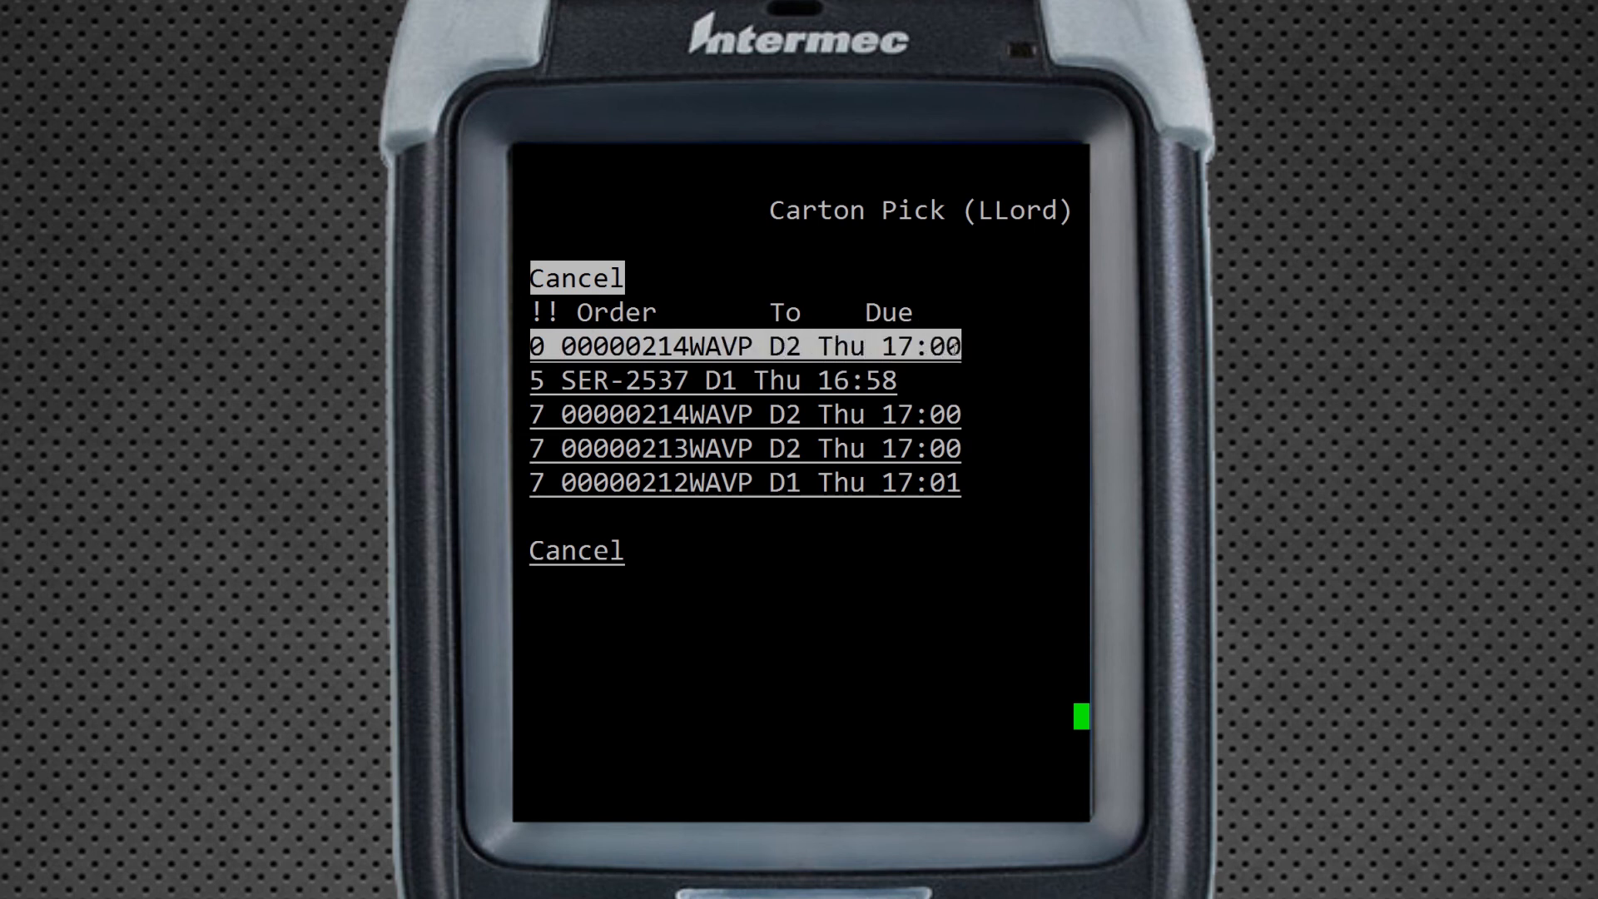
{"action": "left_click", "coordinate": [952, 348]}
{"action": "key", "text": "Return"}
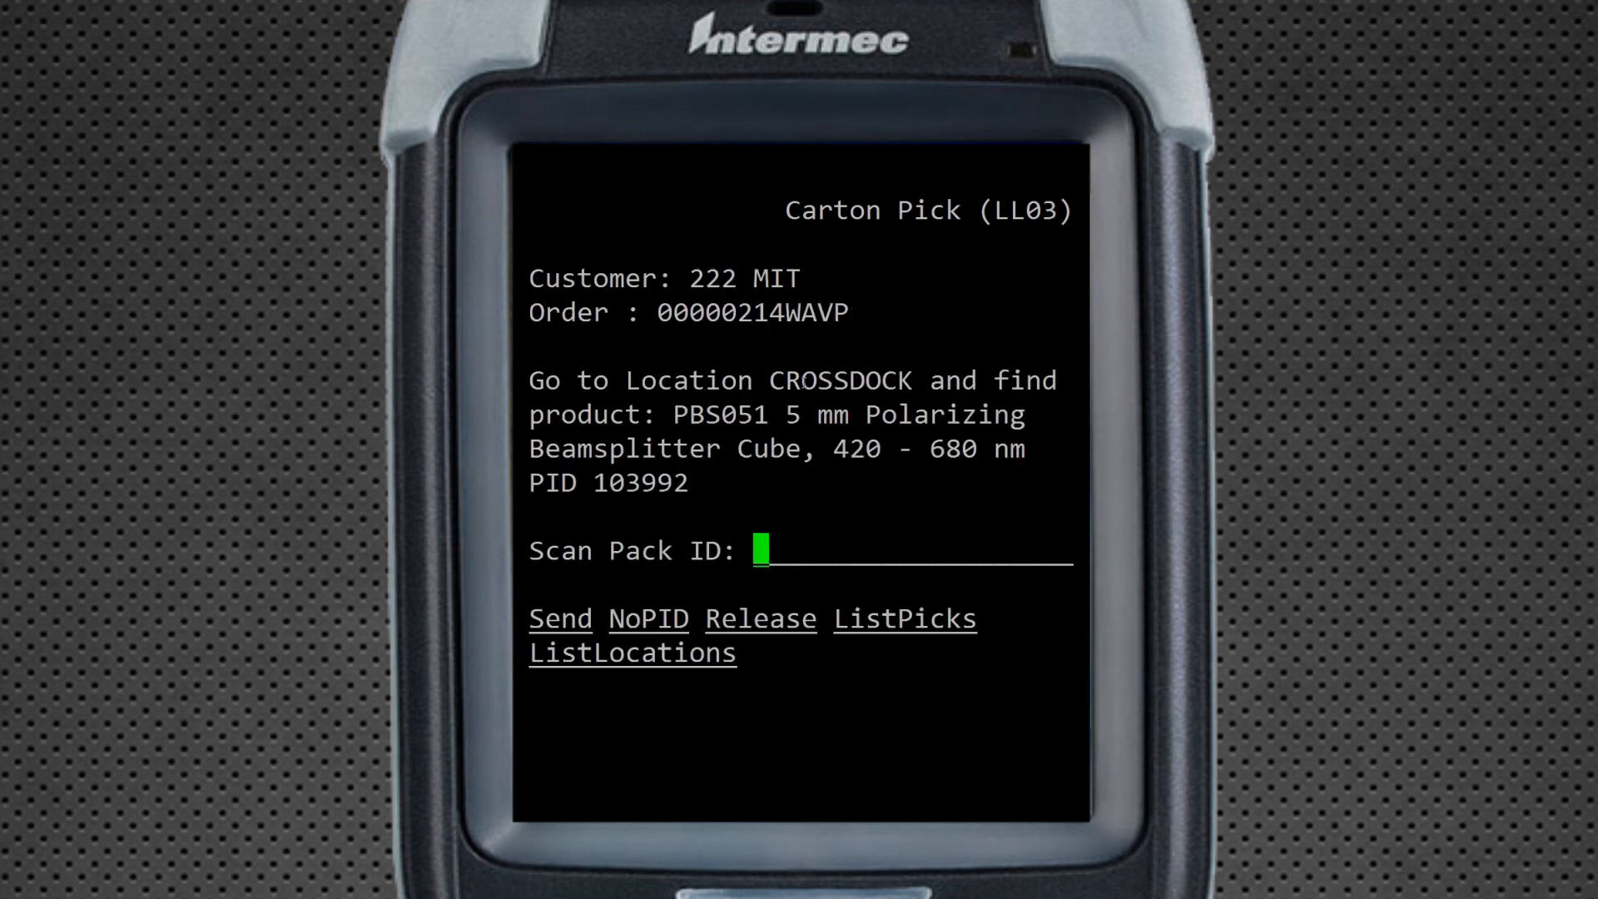
{"action": "double_click", "coordinate": [801, 380]}
{"action": "double_click", "coordinate": [649, 483]}
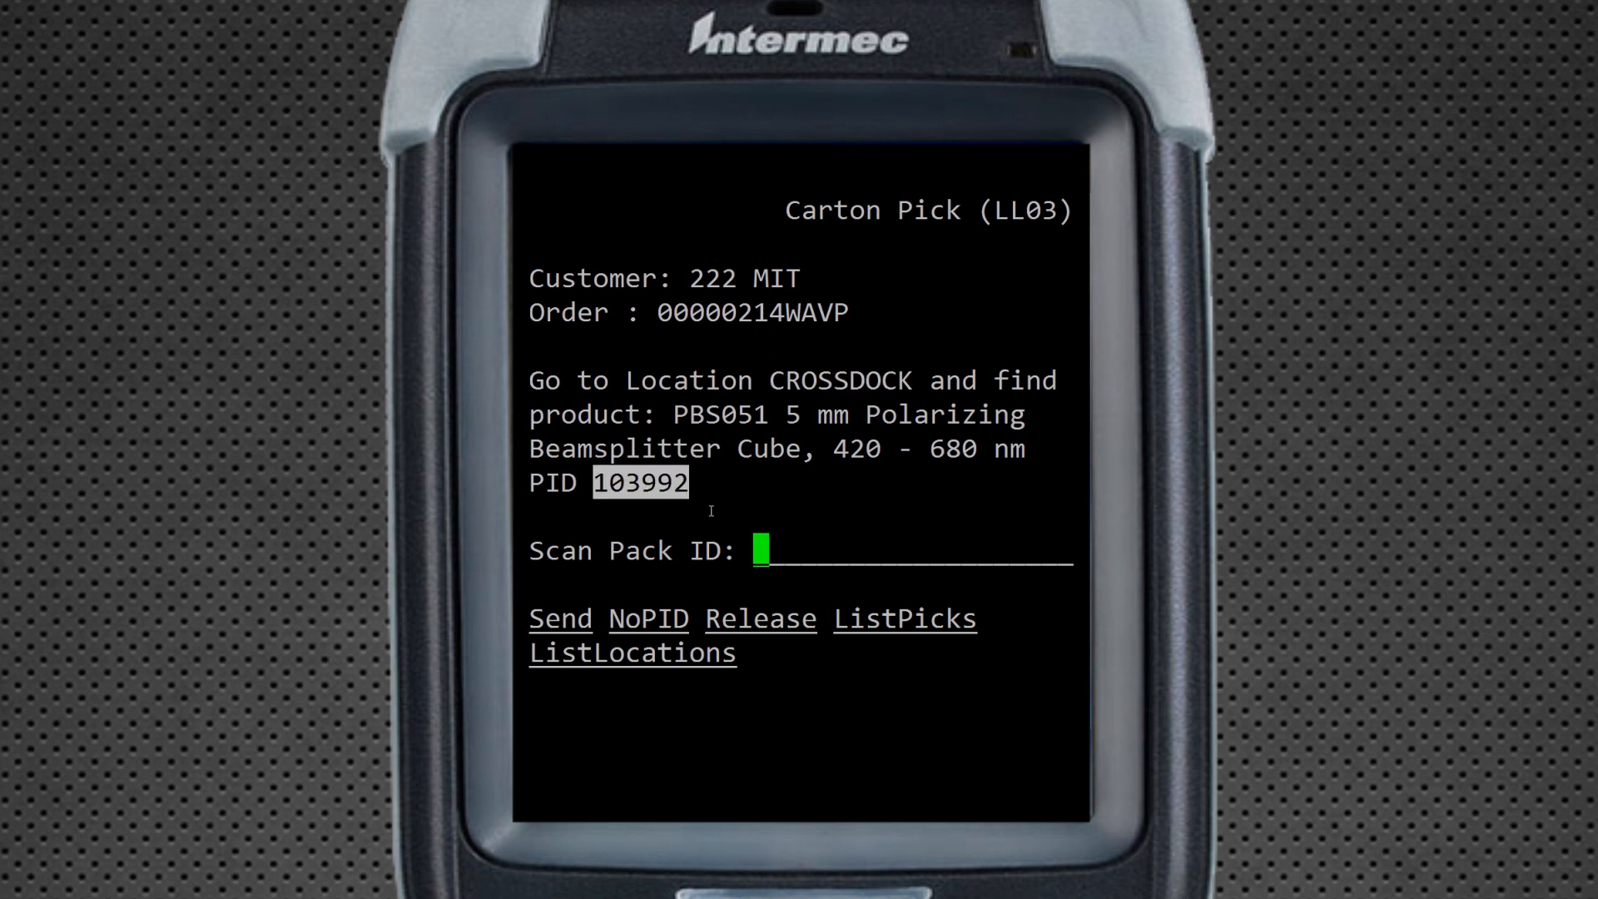
{"action": "type", "text": "103992"}
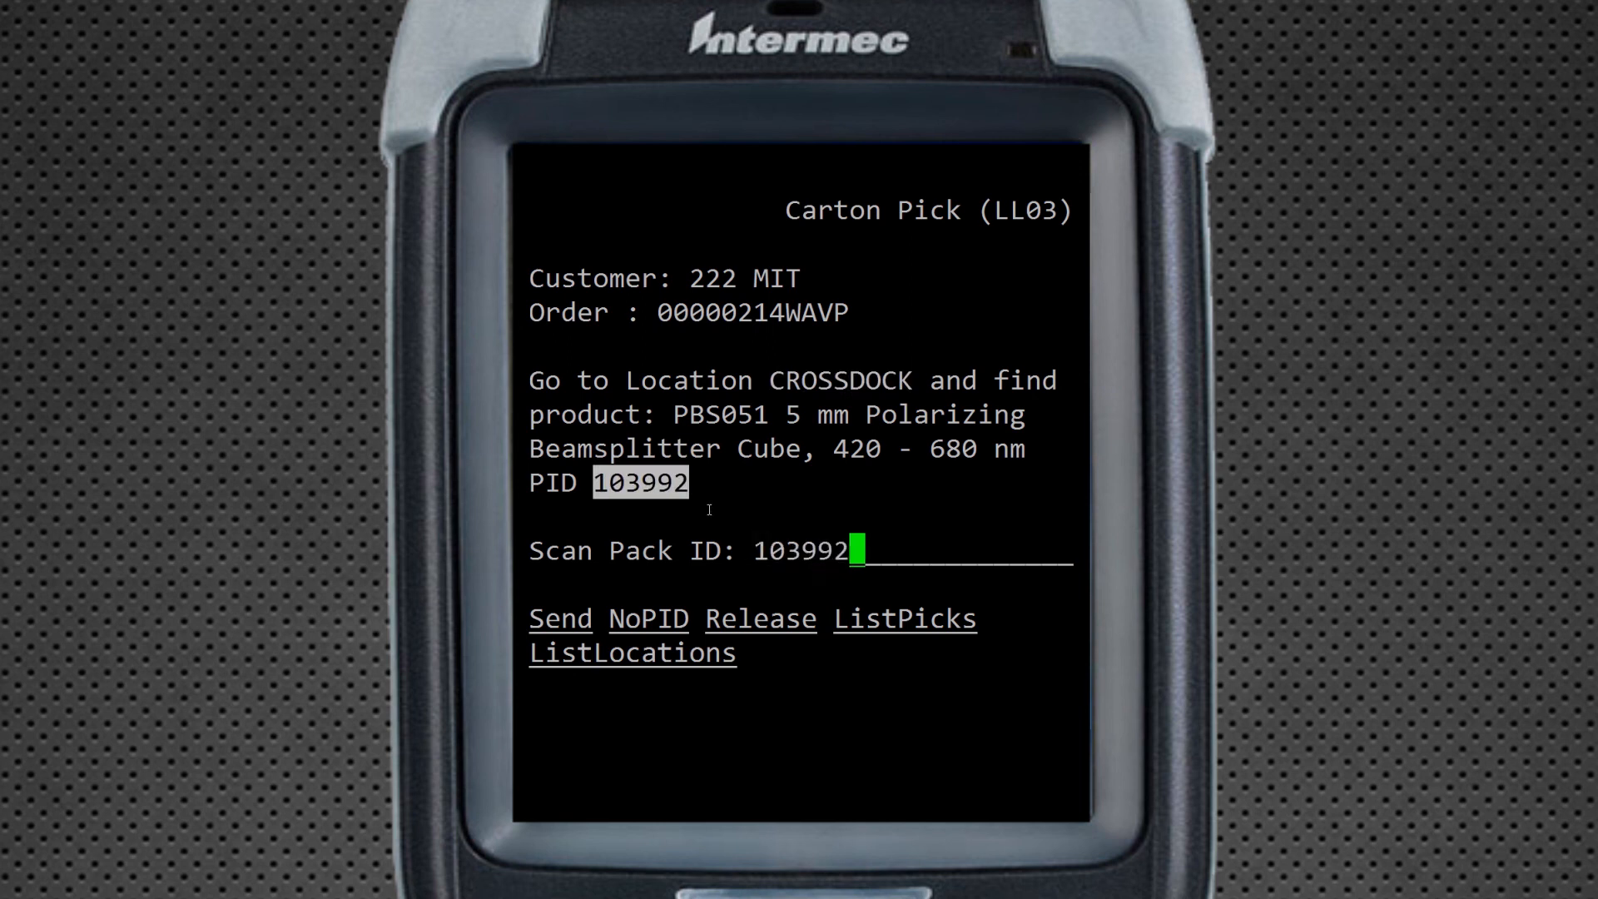
{"action": "key", "text": "Return"}
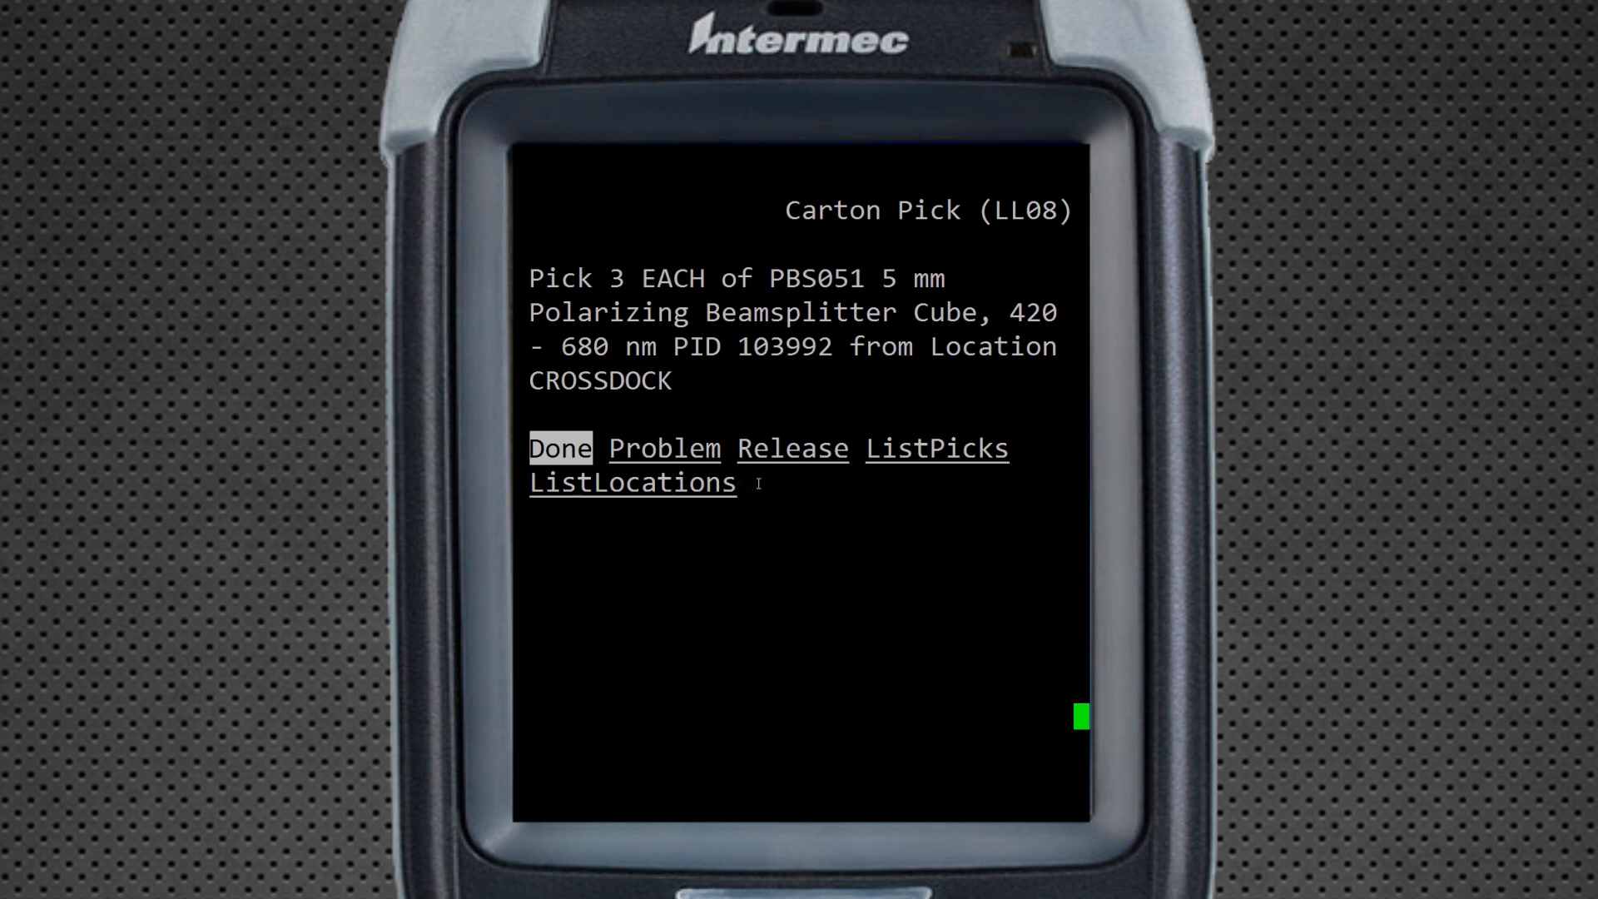
{"action": "key", "text": "Return"}
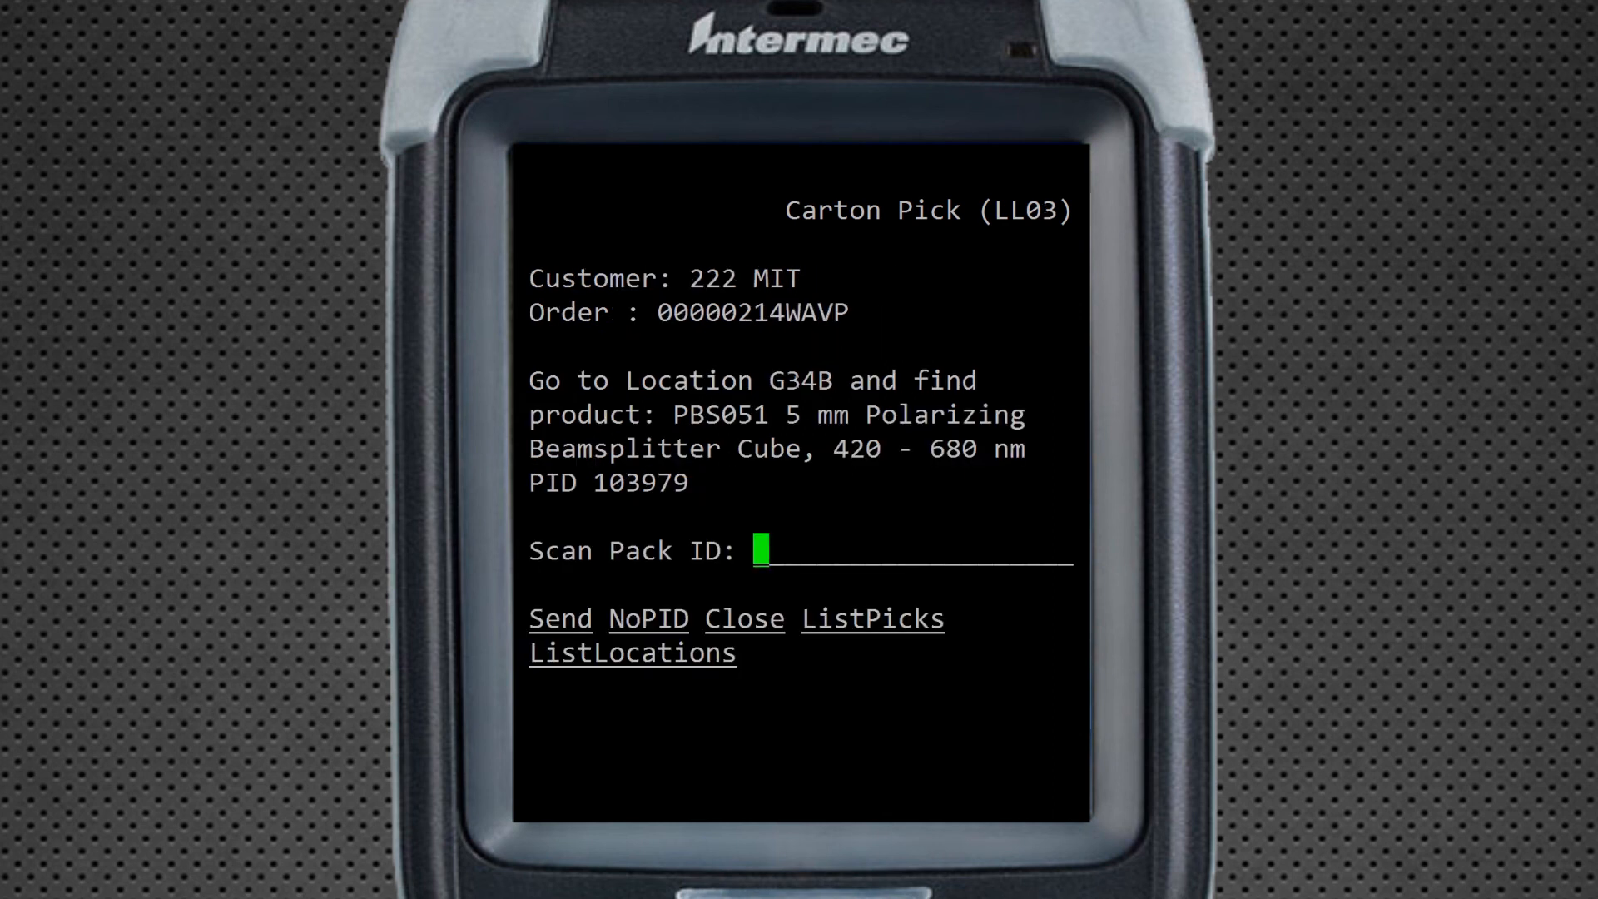
Pick 7 cubes from G34B using pack ID 103979
{"action": "double_click", "coordinate": [798, 382]}
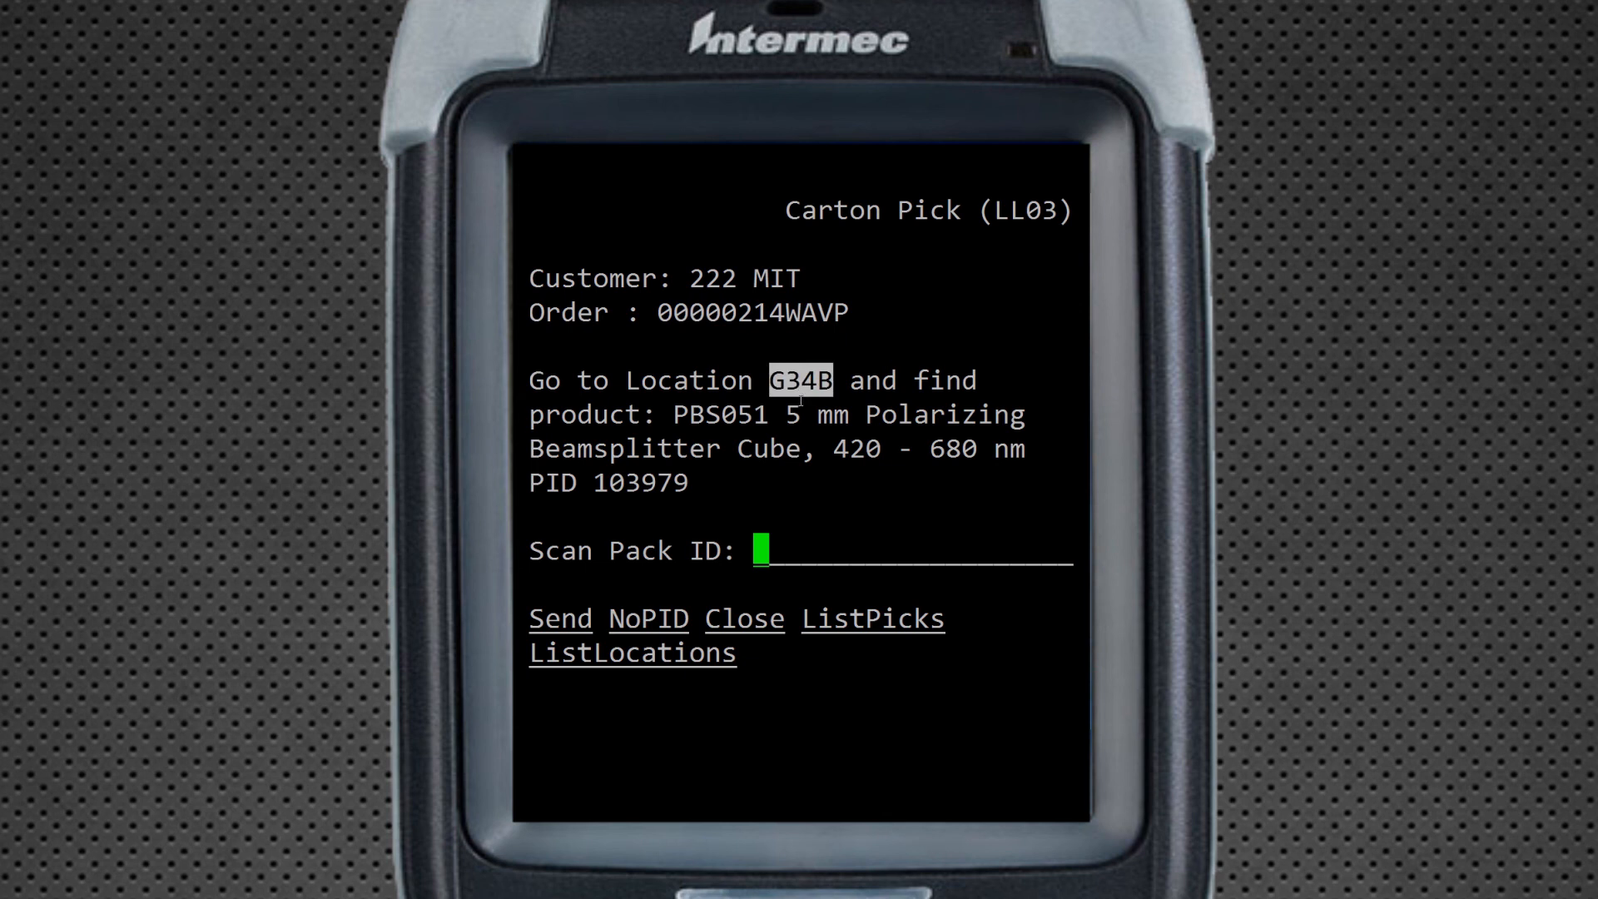
{"action": "double_click", "coordinate": [660, 484]}
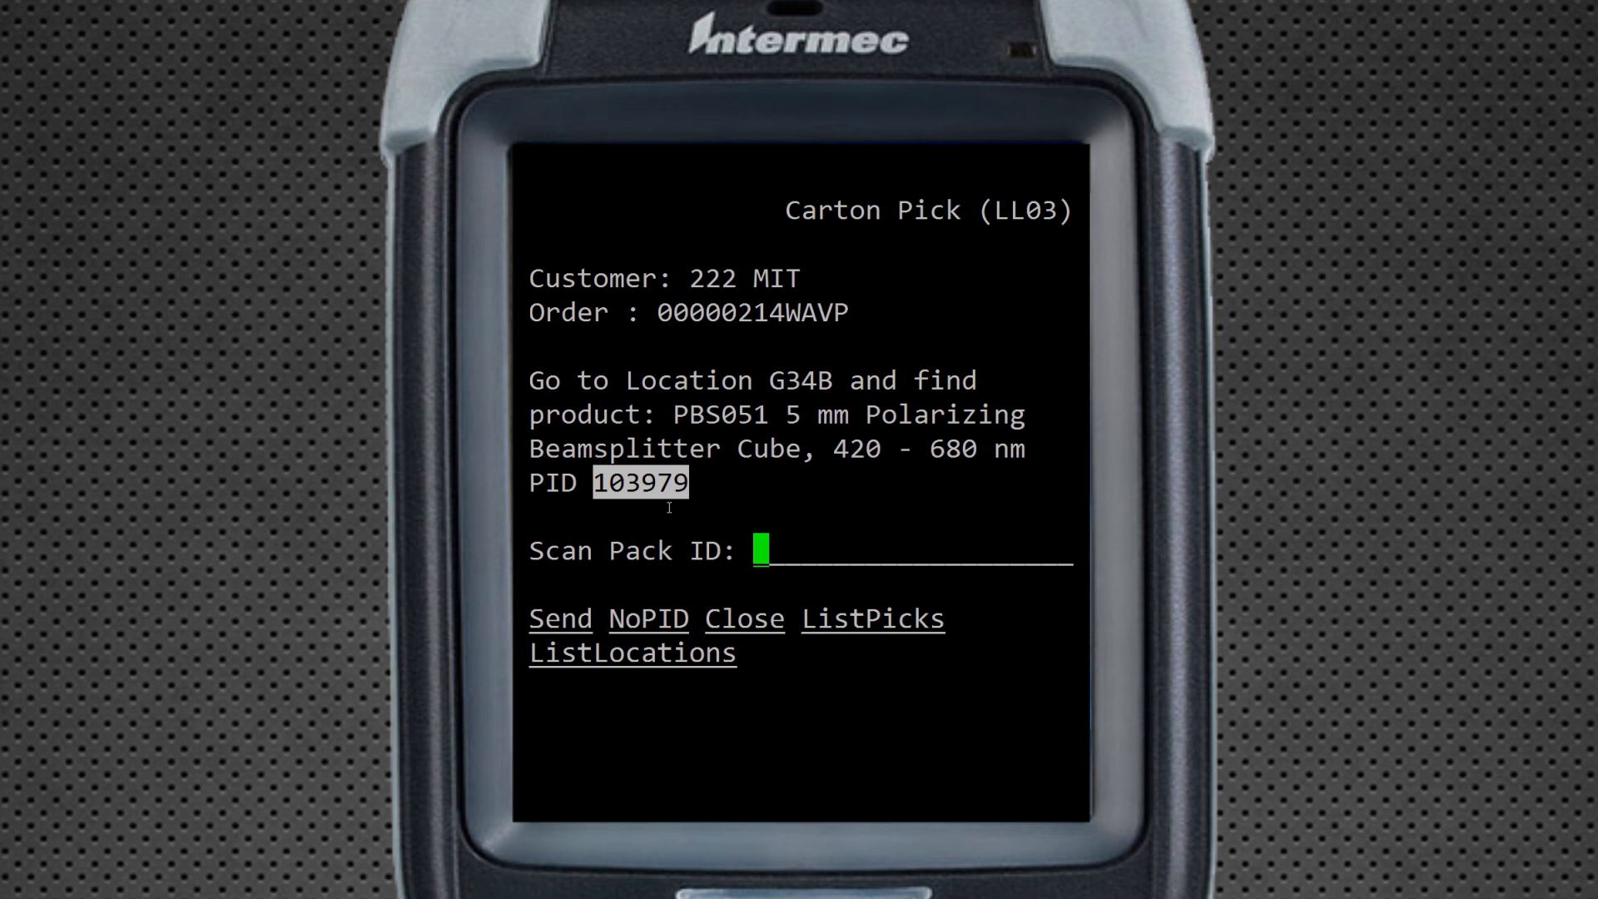
{"action": "right_click", "coordinate": [676, 507]}
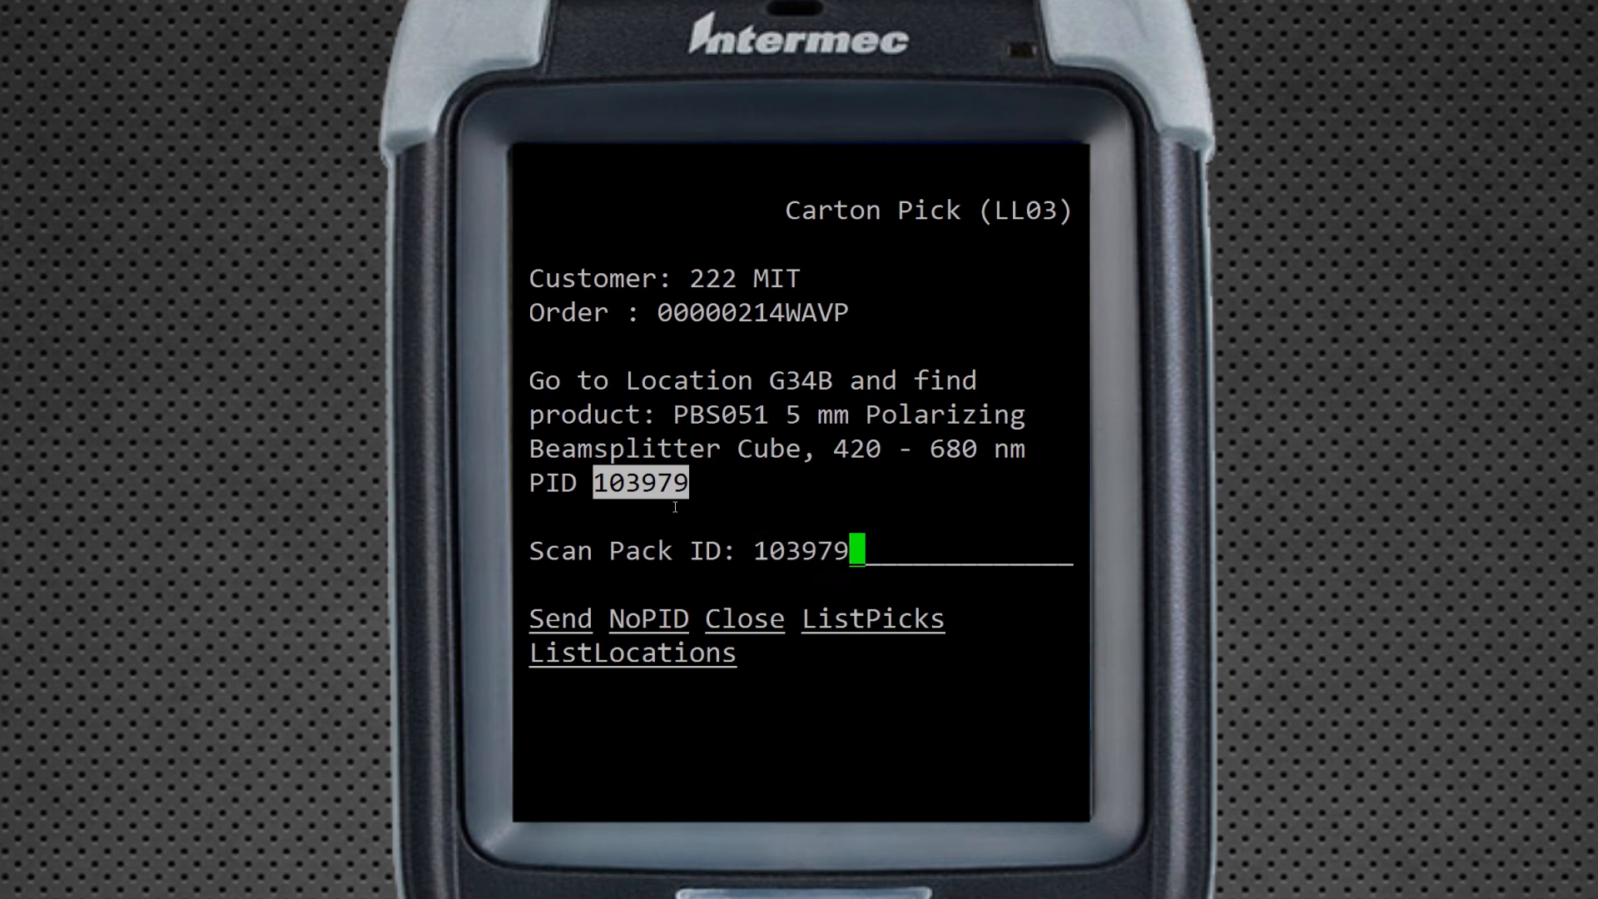
{"action": "key", "text": "Return"}
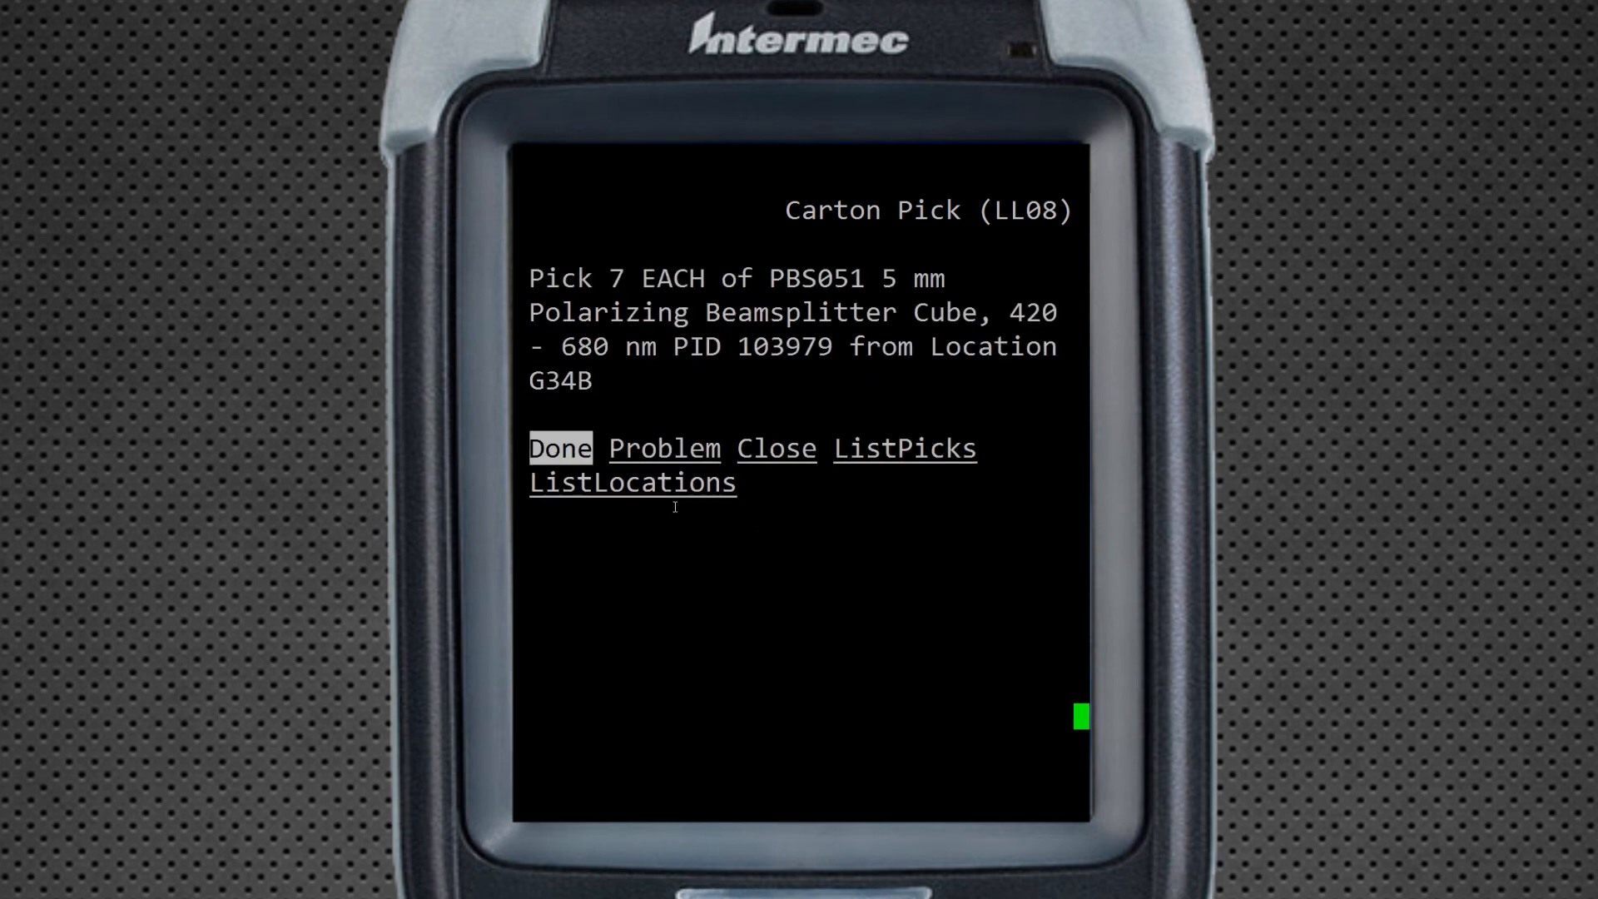
{"action": "key", "text": "Return"}
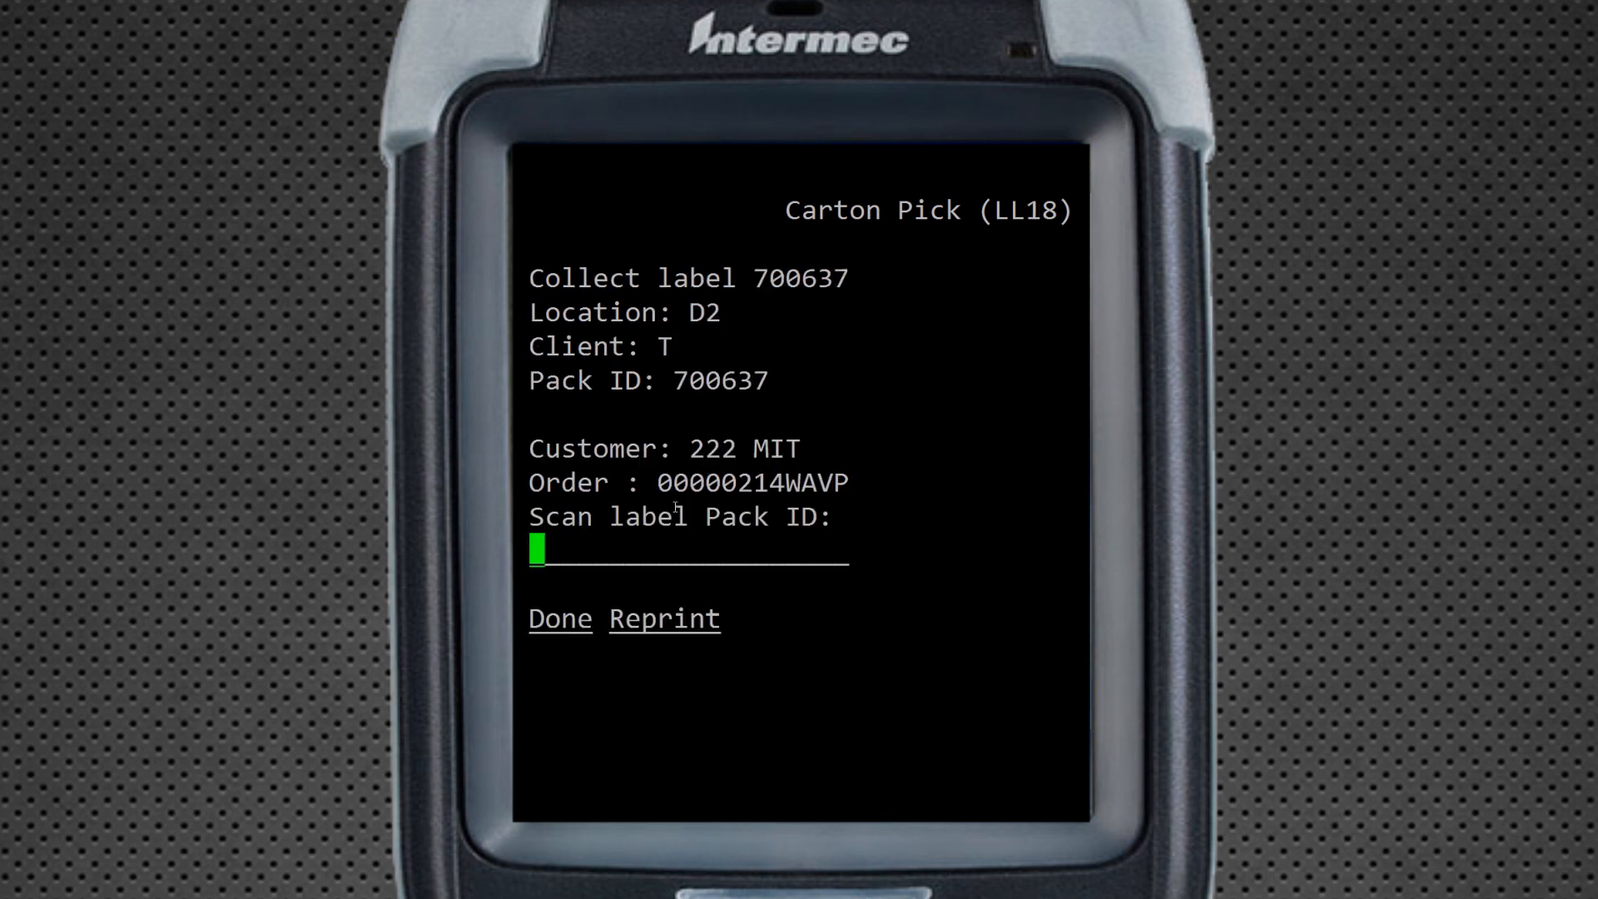
Scan collect label 700637 and enter D2 as the drop-off location
{"action": "double_click", "coordinate": [786, 285]}
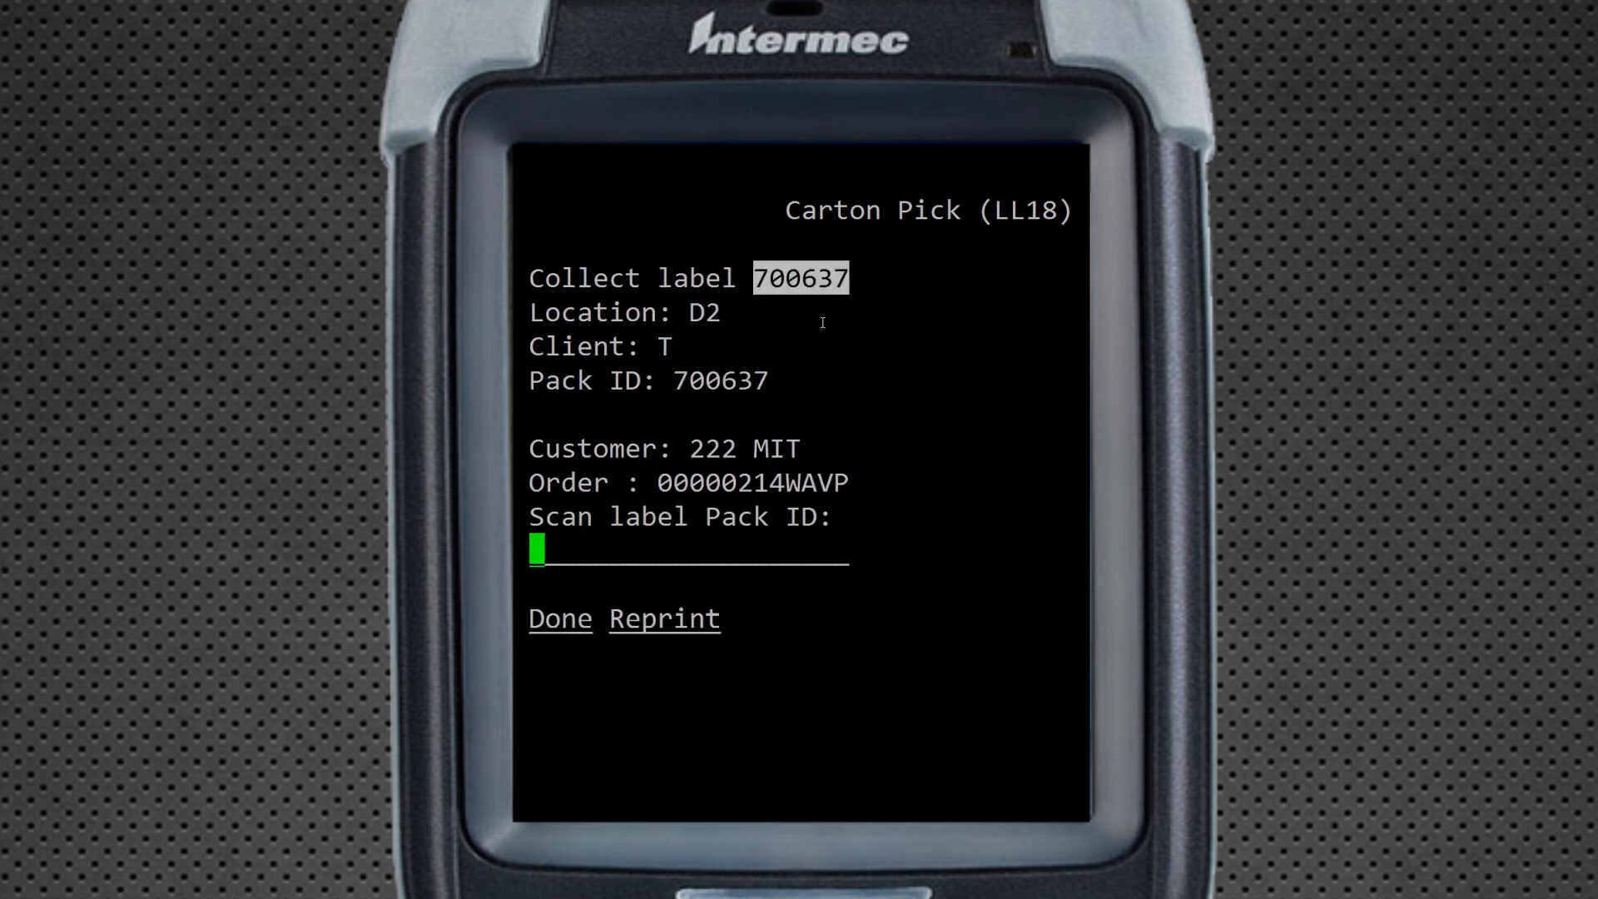
{"action": "type", "text": "700637"}
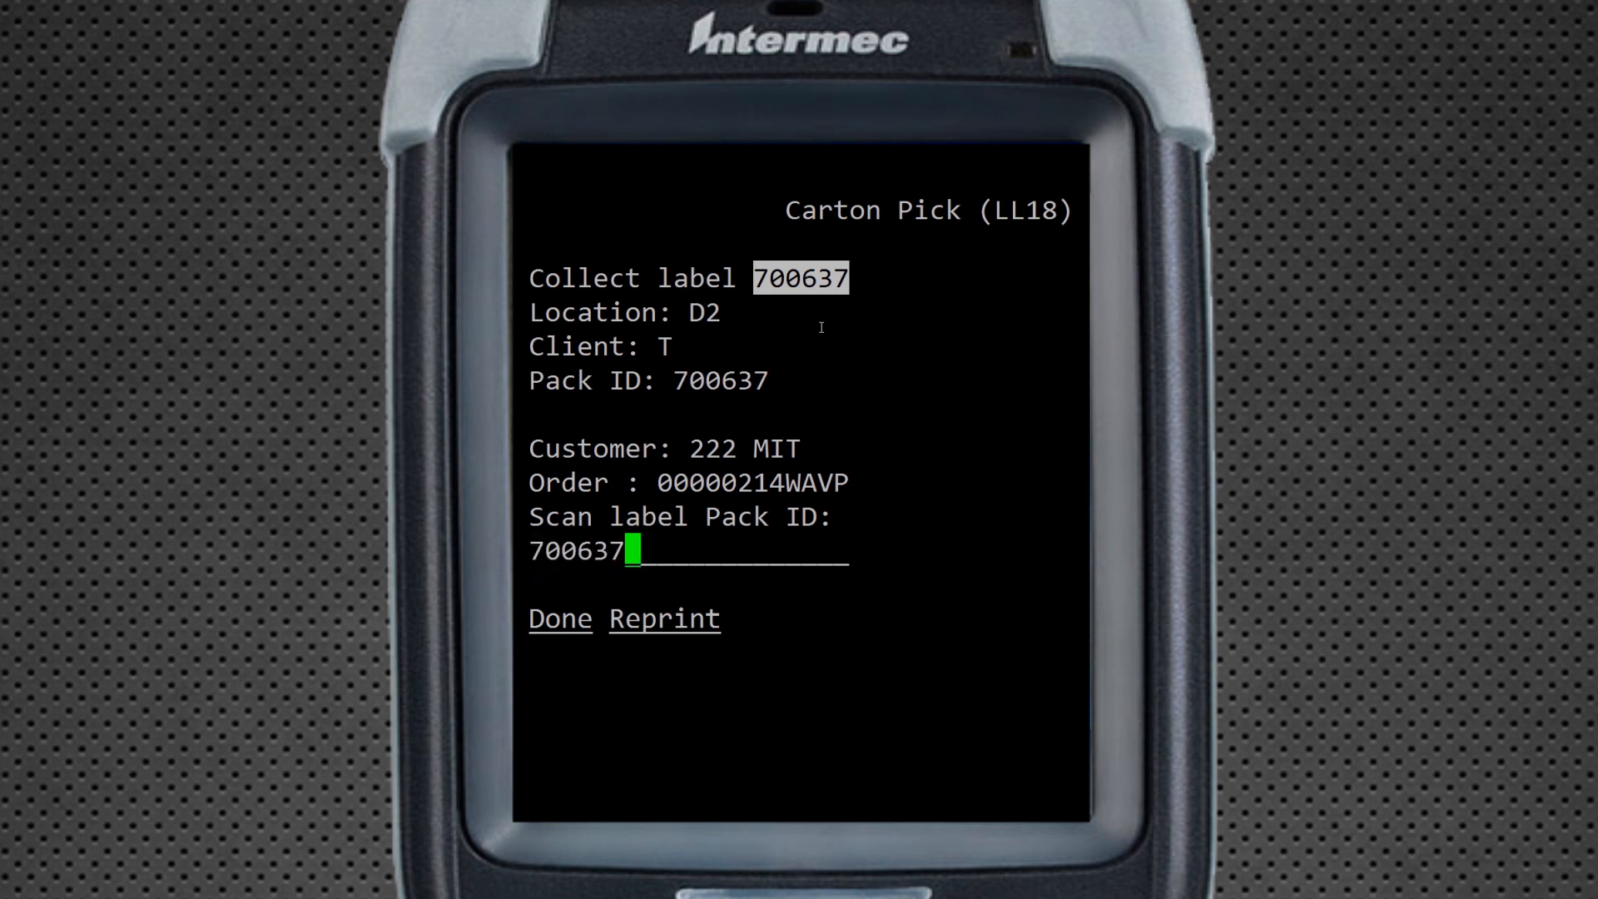
{"action": "key", "text": "Return"}
{"action": "double_click", "coordinate": [928, 313]}
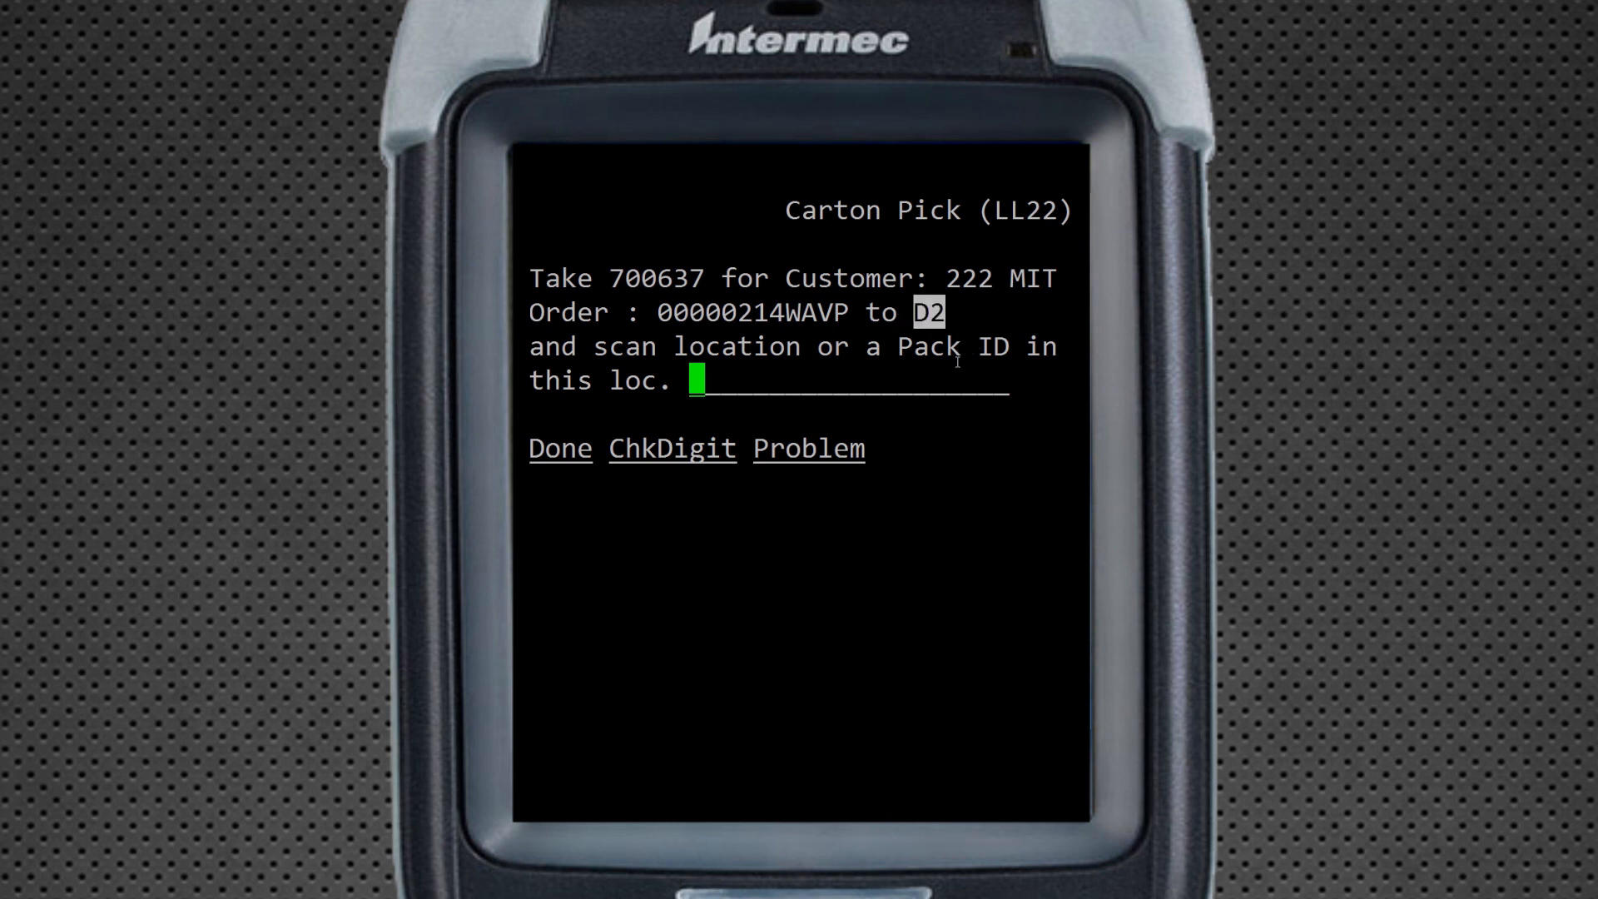
{"action": "type", "text": "D2"}
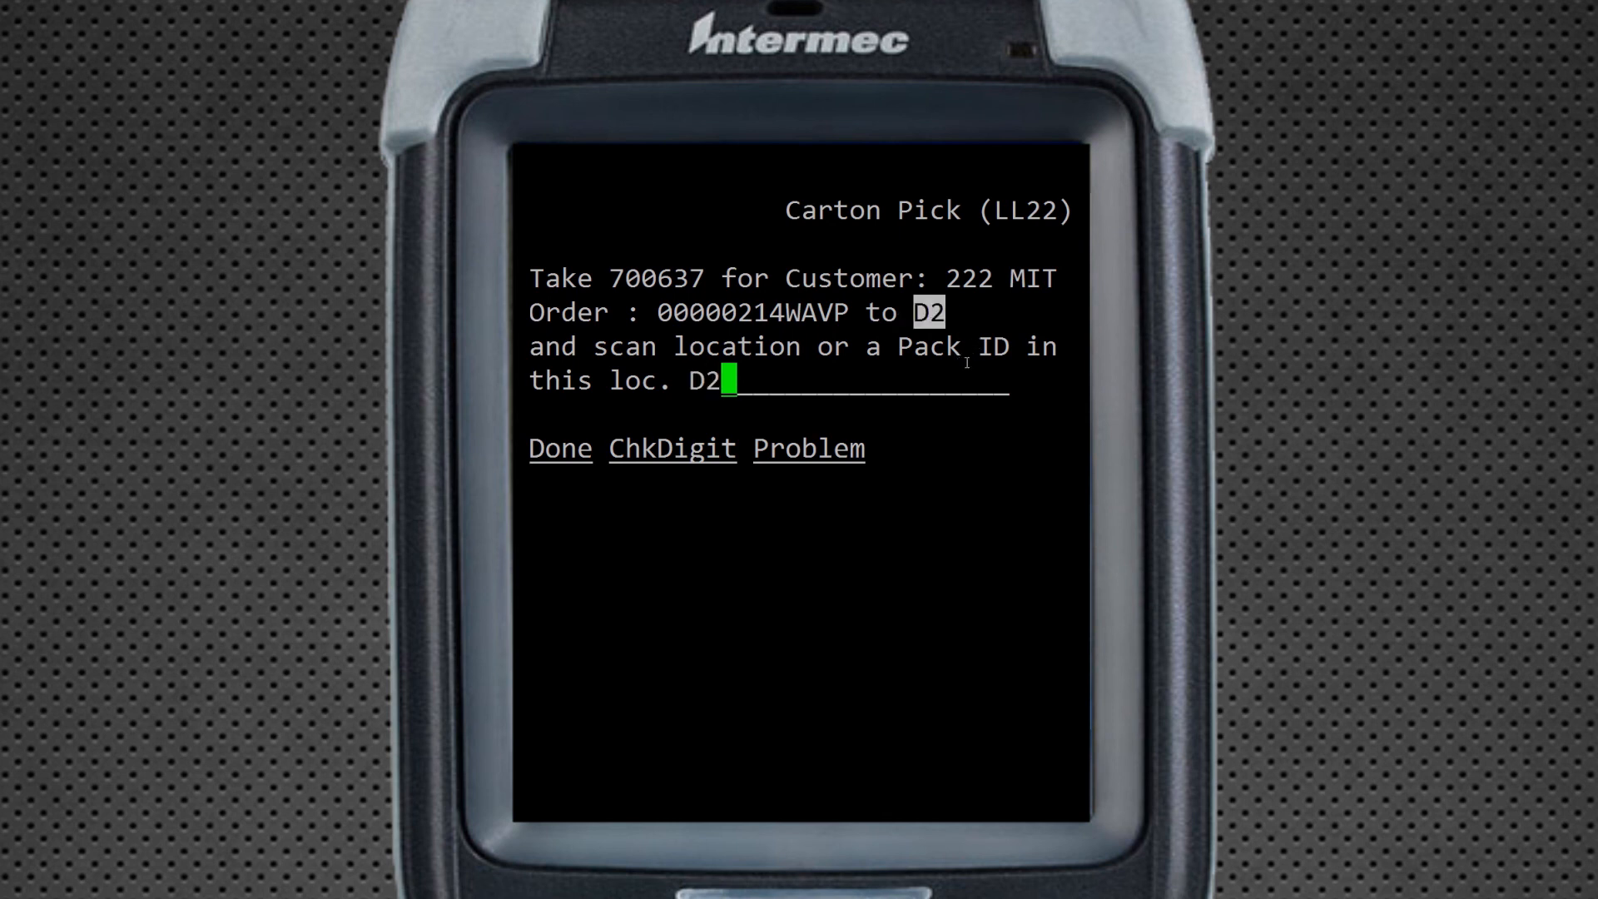
{"action": "key", "text": "Return"}
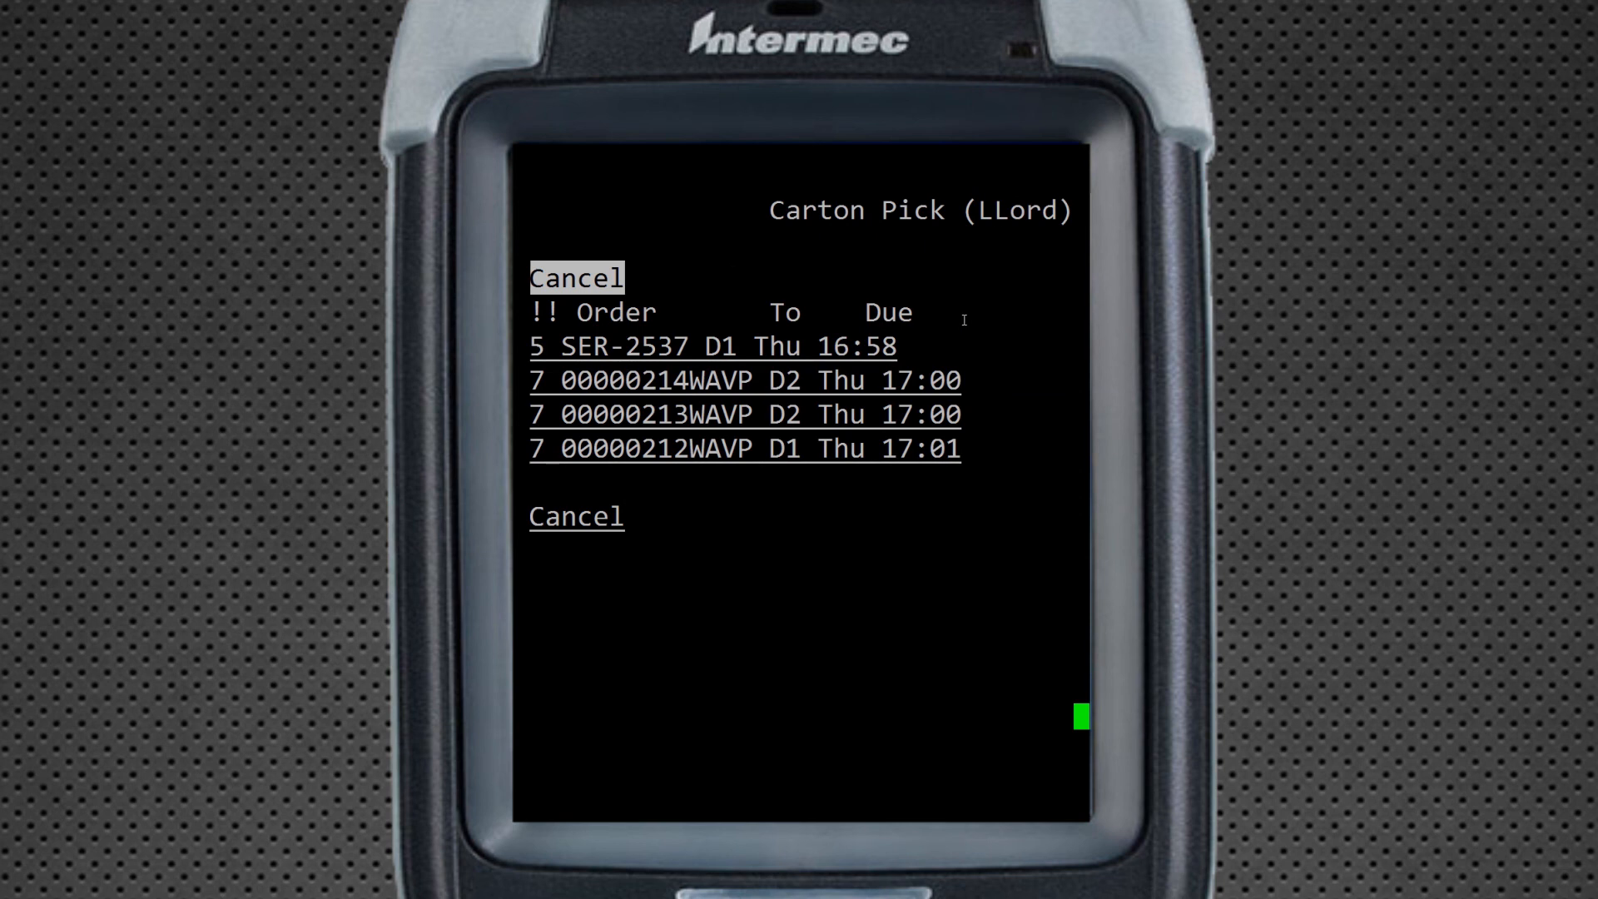
Back out to the main menu and choose Exit to reach the sign-in screen
{"action": "key", "text": "Return"}
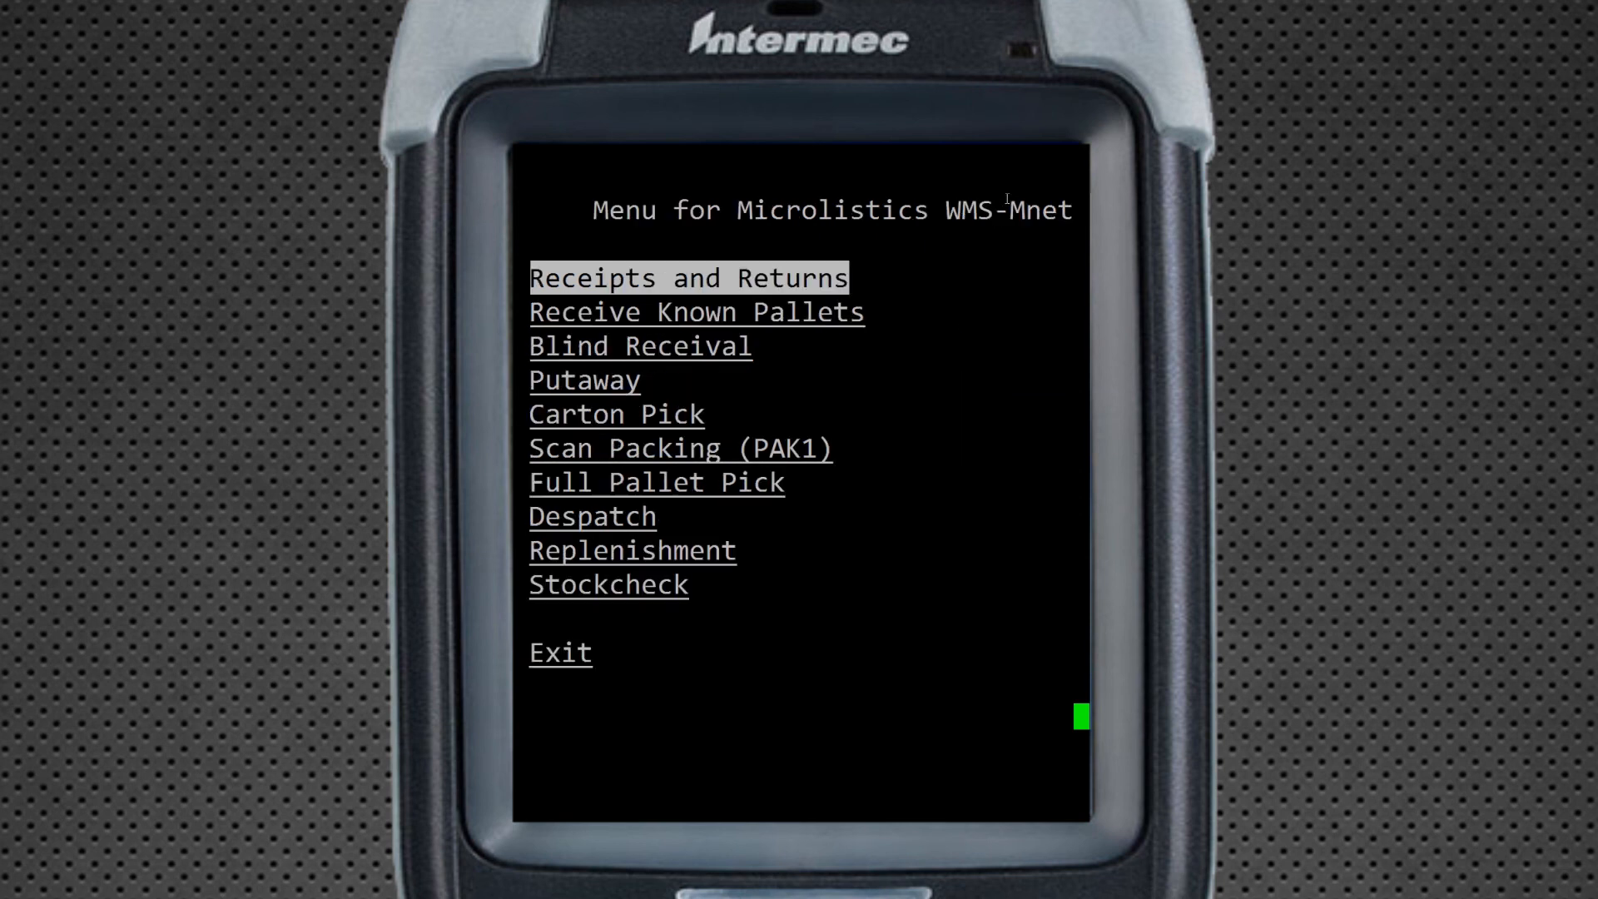
{"action": "key", "text": "Up"}
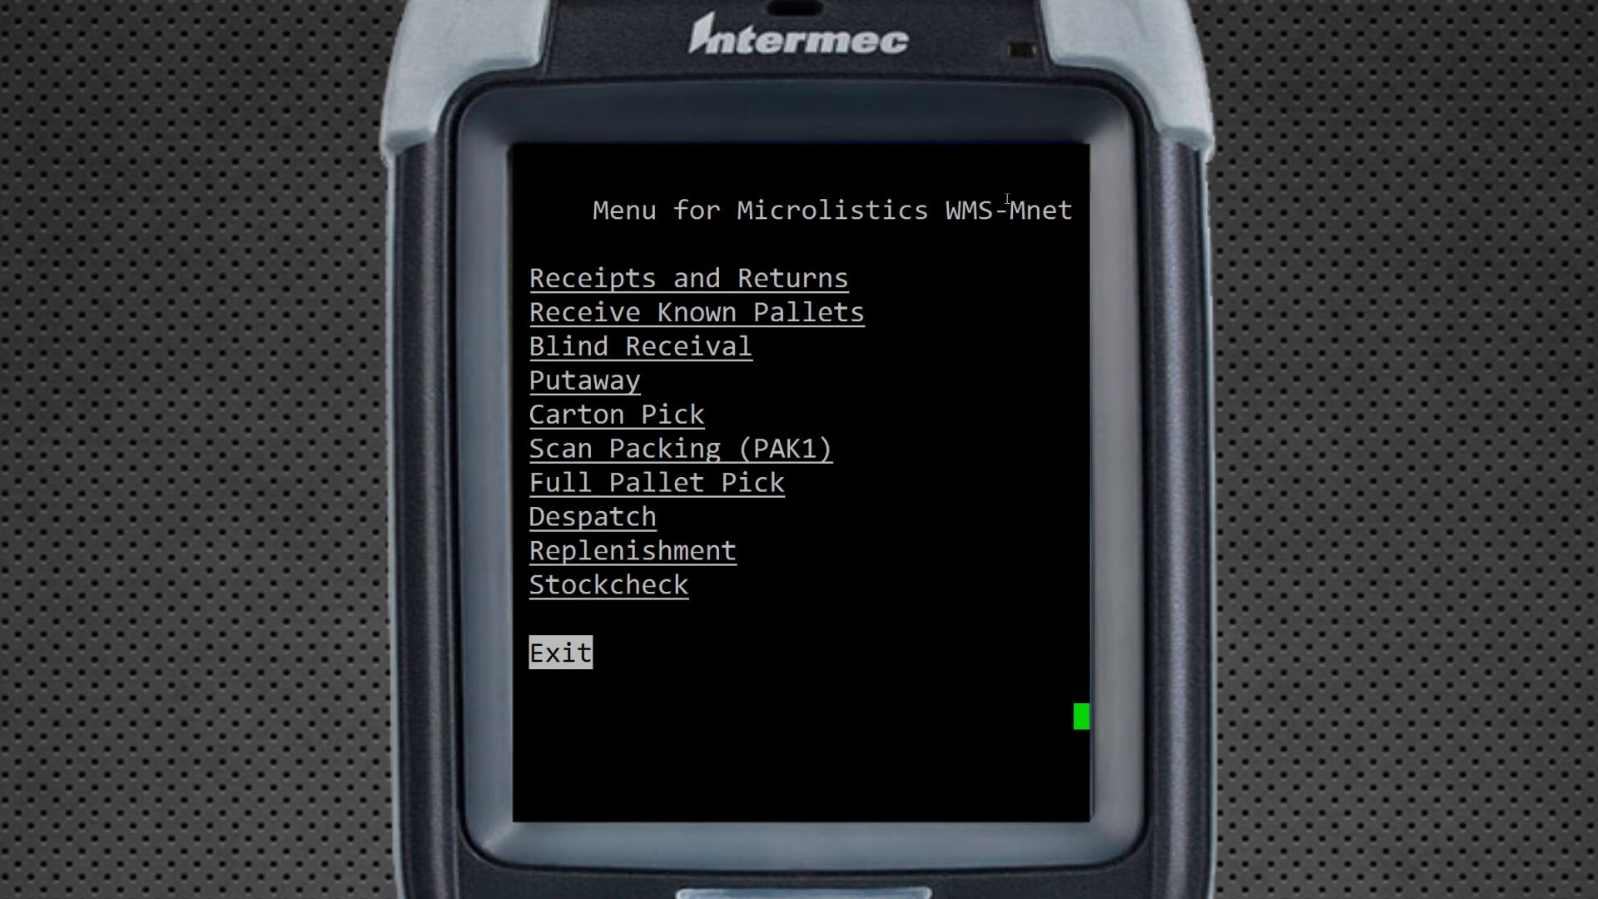
{"action": "key", "text": "Return"}
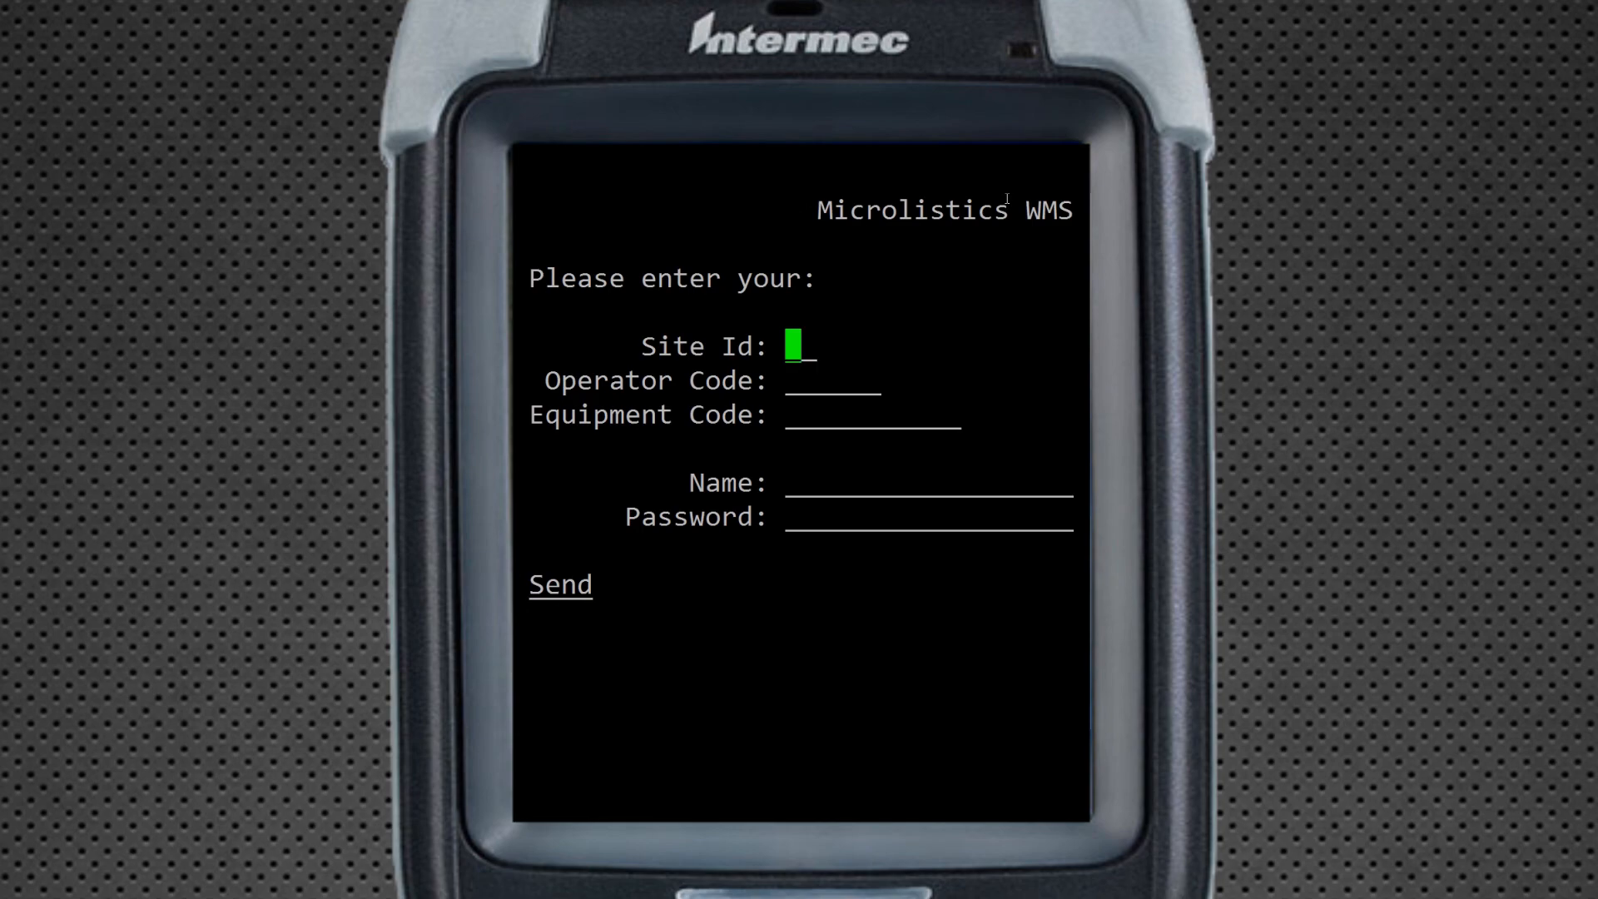